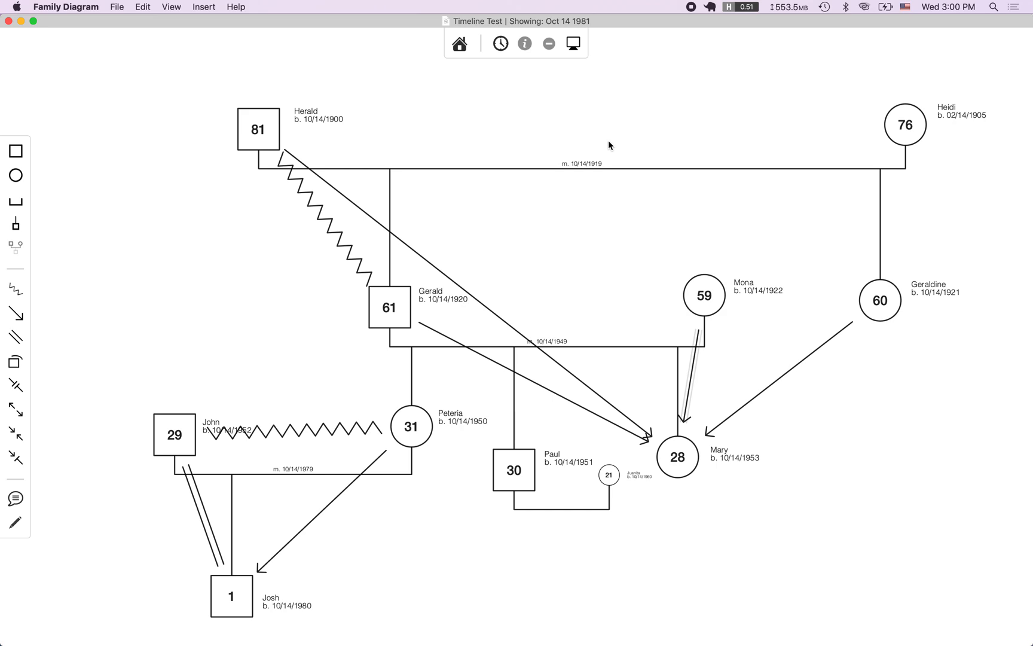
- Show the timeline with its Parent column beside the diagram and step through events from 10/14/1974 to 10/14/1999
click(503, 46)
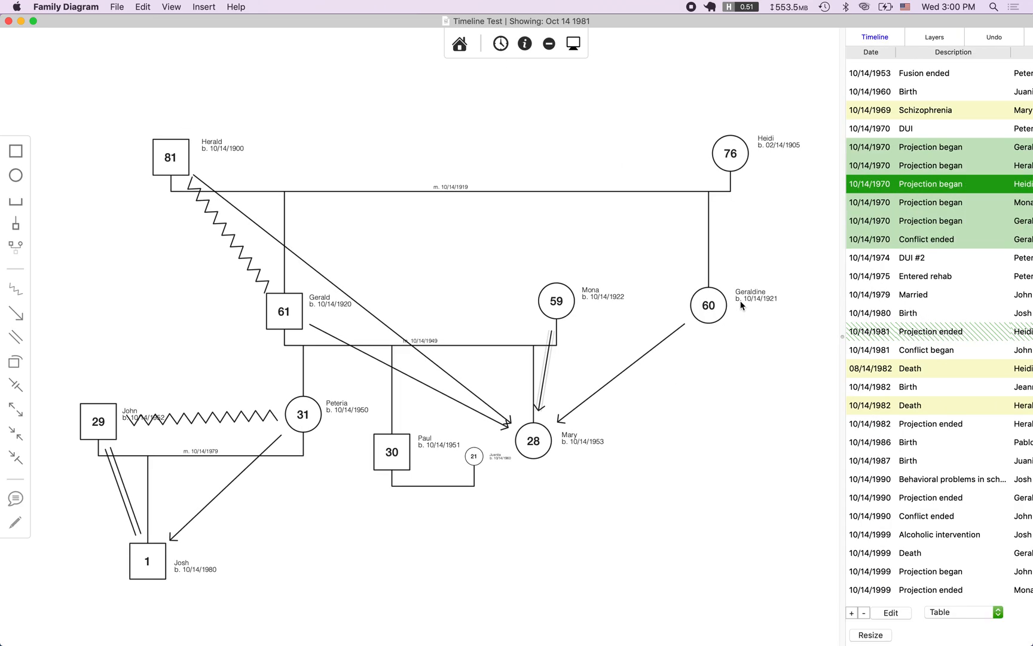
mouse_move(791, 262)
mouse_down()
mouse_move(688, 267)
mouse_move(799, 245)
mouse_up()
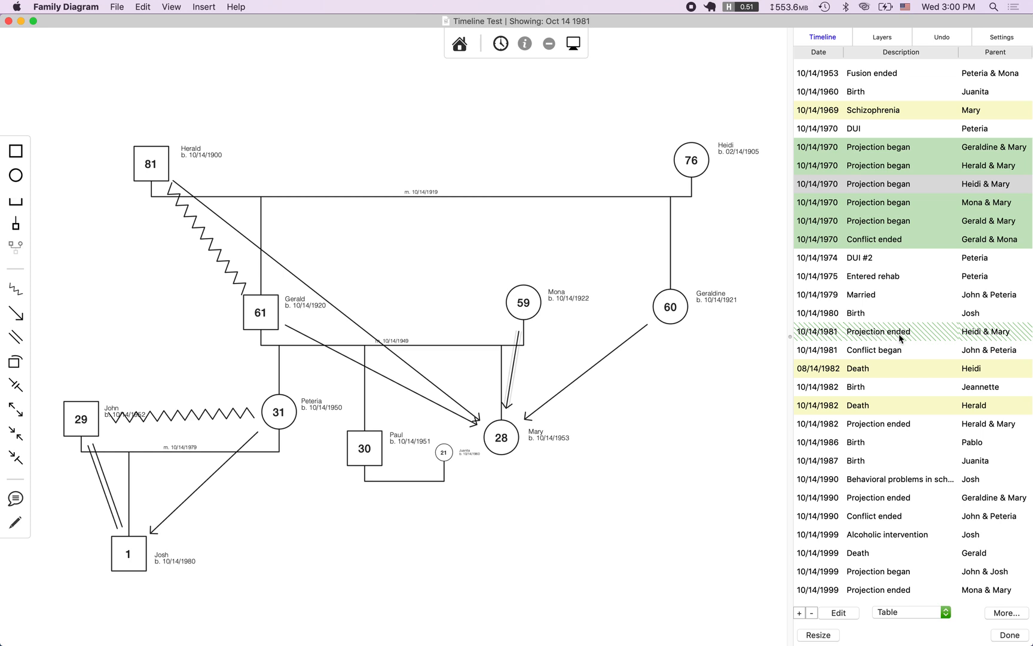
click(856, 258)
click(855, 313)
click(853, 422)
click(854, 461)
click(853, 498)
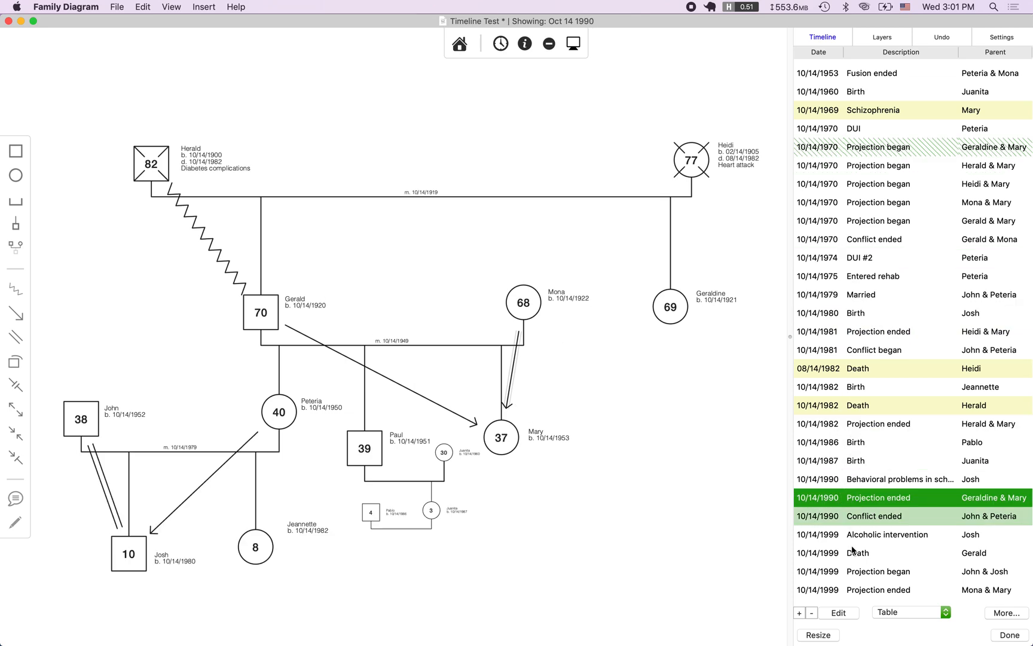
click(854, 553)
- Step the diagram again through the 10/14/1986 birth, the 10/14/1990 Conflict ended event and the 10/14/1999 projection events
scroll(889, 269, down, 5)
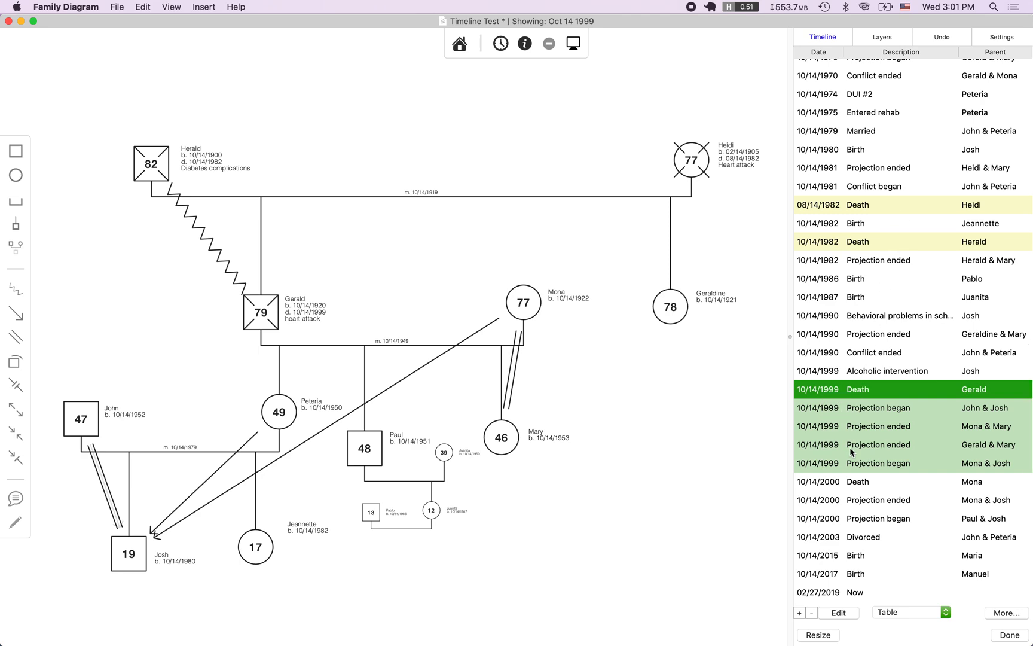
click(864, 278)
click(863, 353)
click(861, 406)
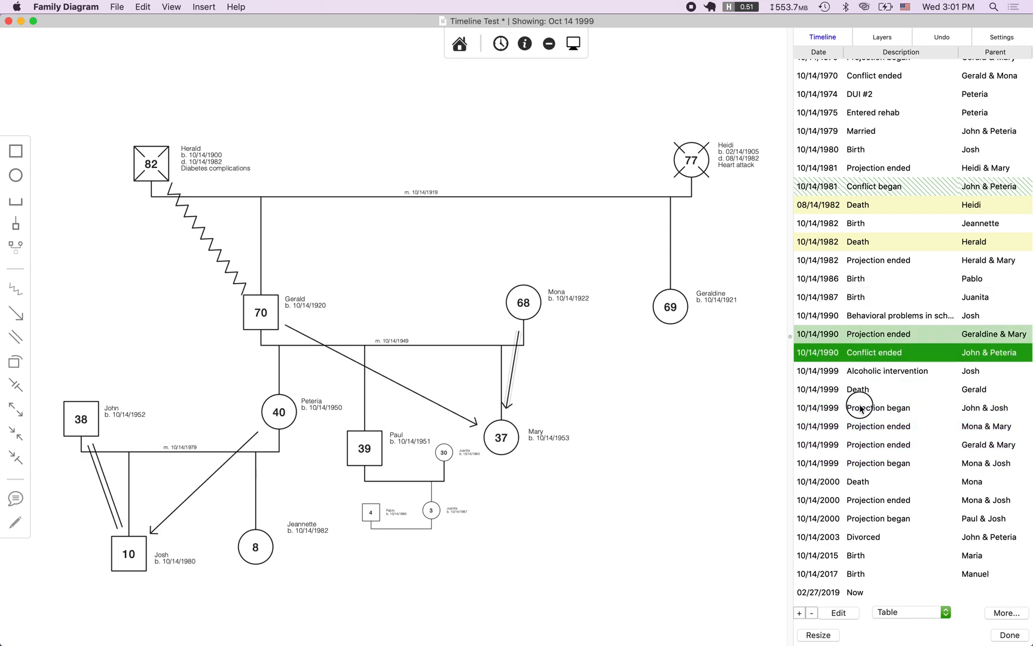
click(855, 444)
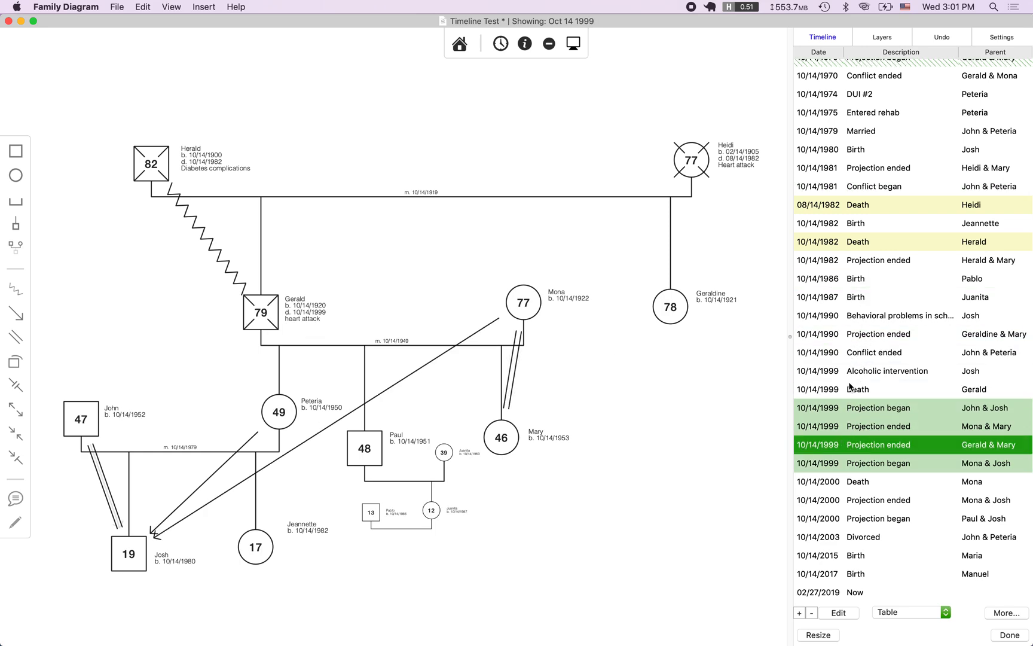
- Widen the timeline to include the Functioning column and examine the coloured links between paired relationship events back to 1930
drag(791, 254, 624, 259)
scroll(769, 207, up, 3)
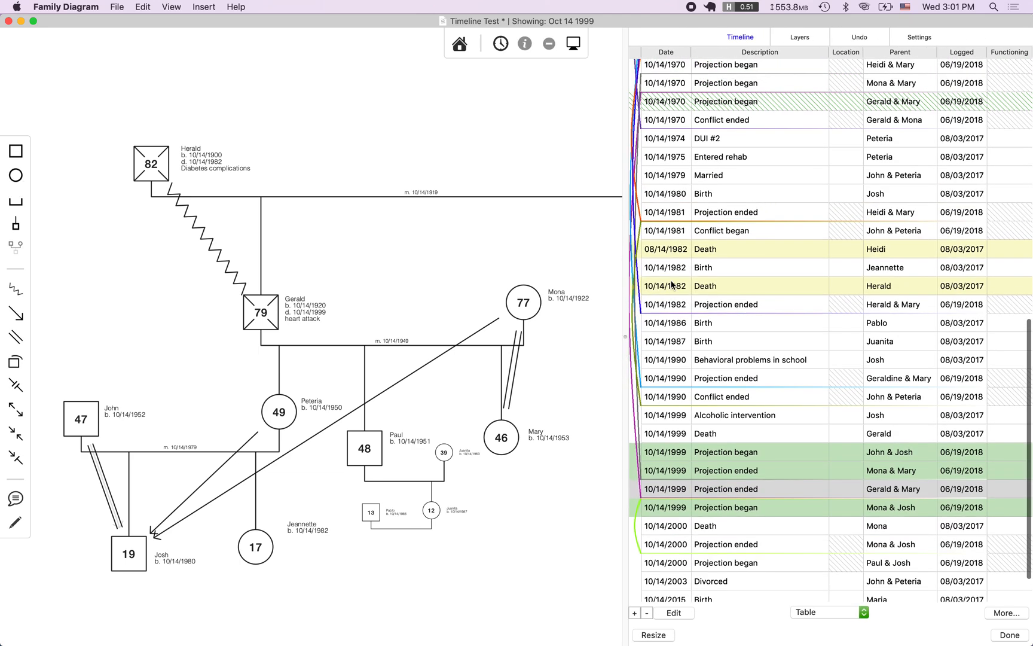
scroll(657, 432, up, 10)
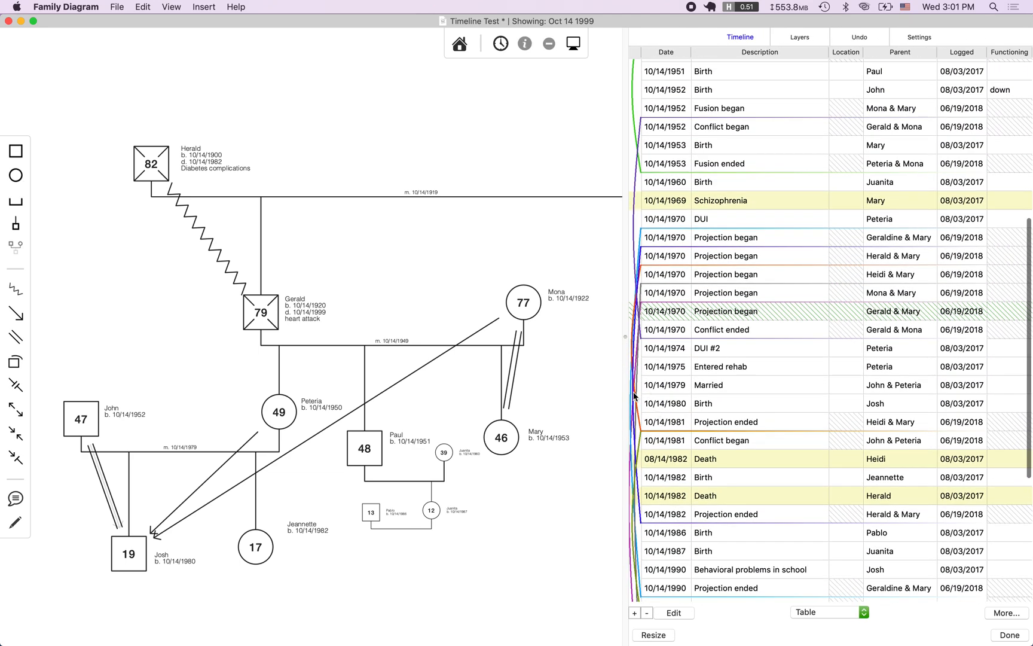
scroll(637, 446, up, 8)
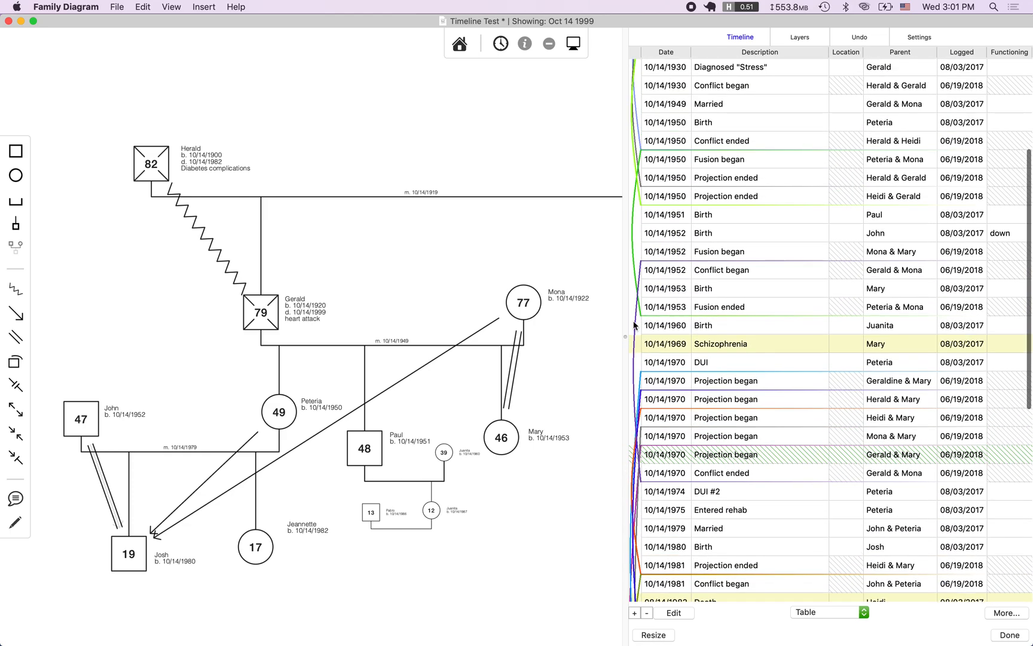
- Compare the diagram at the 10/14/1950 Fusion began event and its matching 10/14/1953 Fusion ended event
click(704, 308)
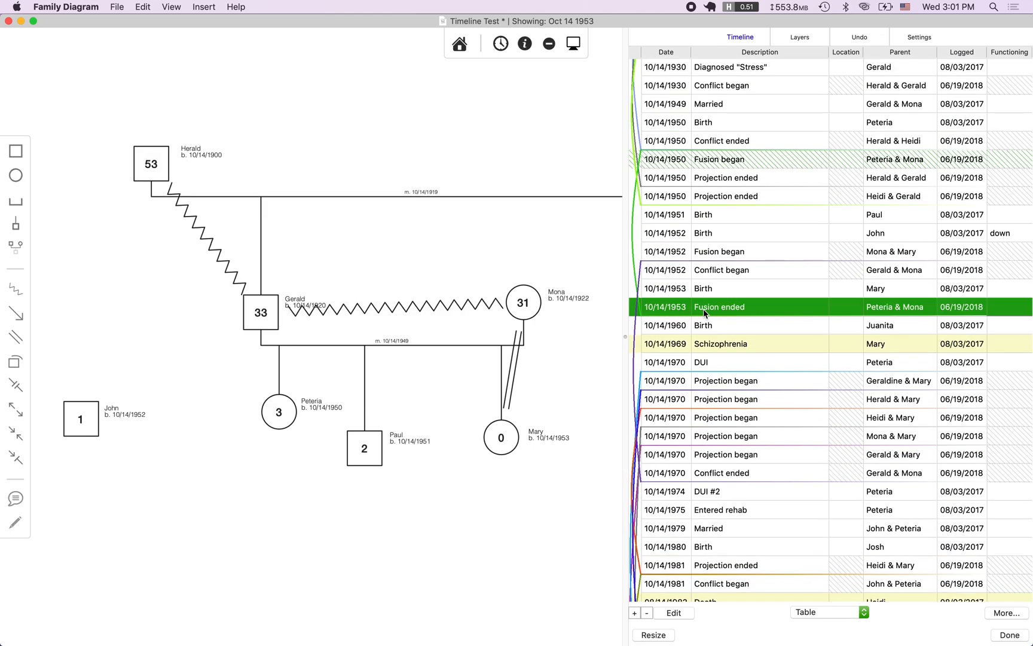
click(569, 363)
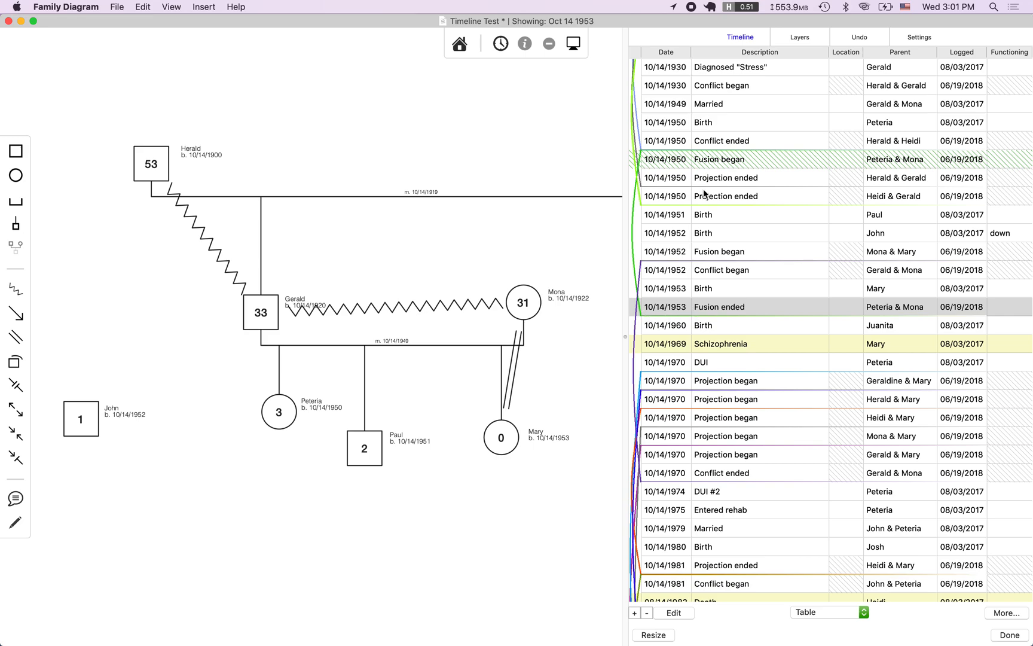
click(723, 159)
click(722, 309)
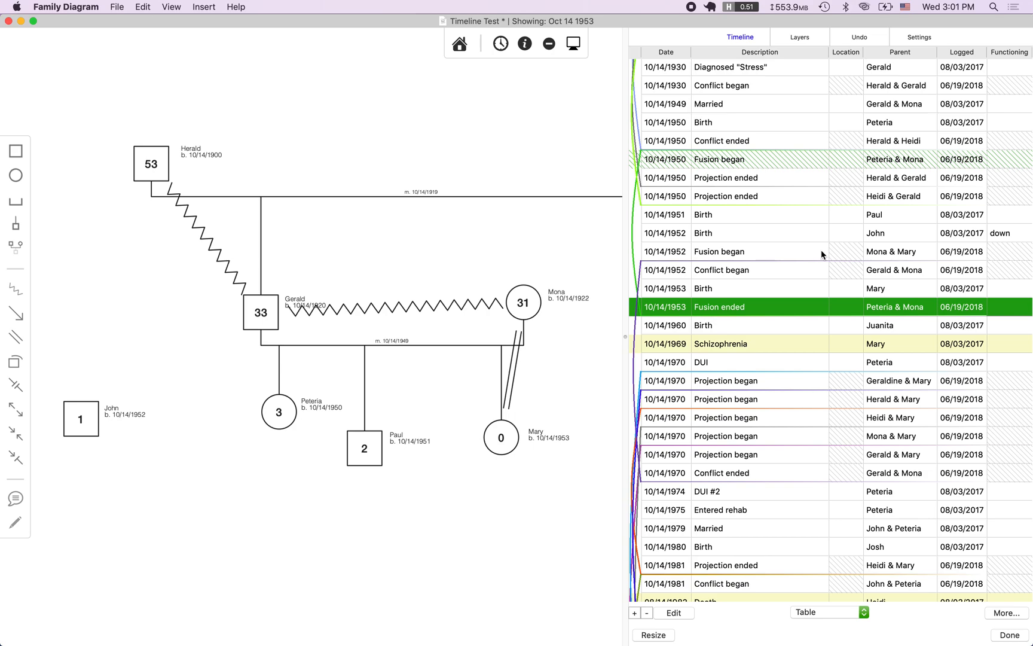
- Widen the timeline further and review the linked relationship events between 1951 and 2000
scroll(771, 245, down, 5)
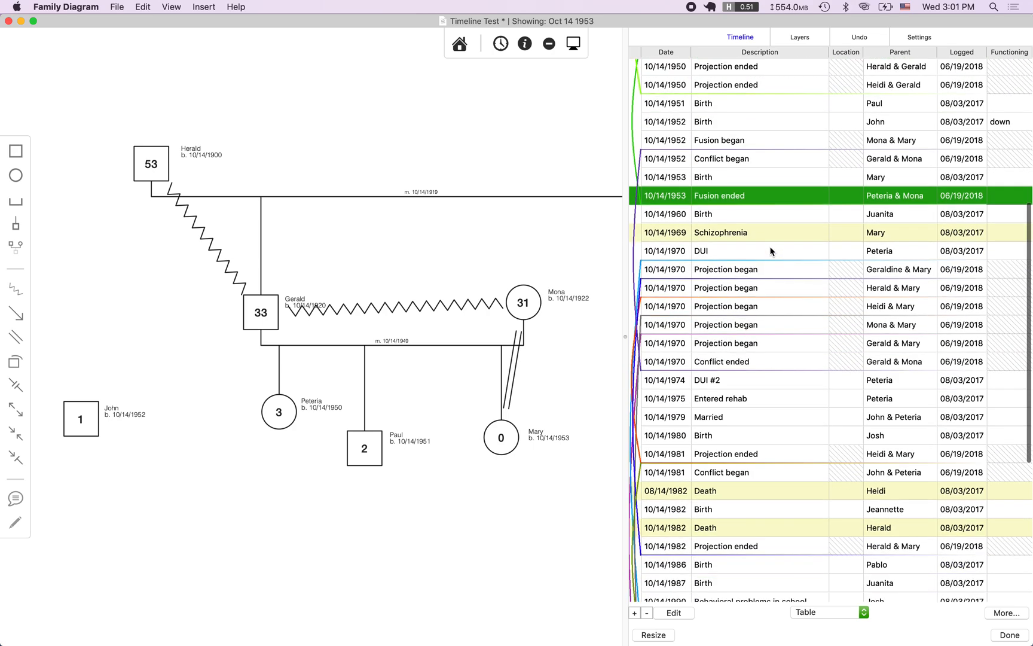
drag(606, 220, 546, 222)
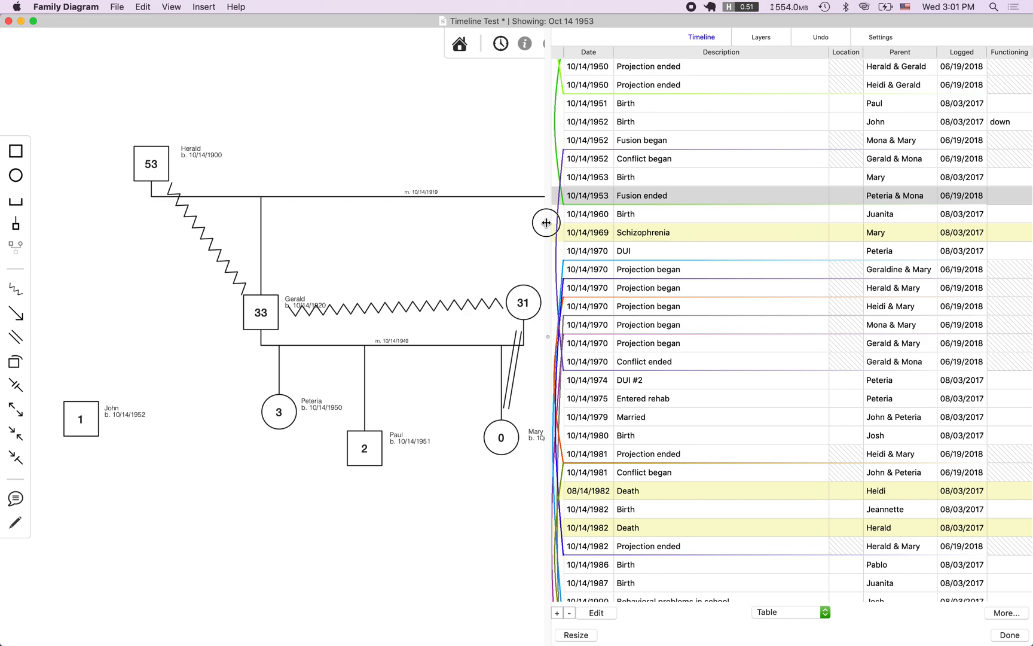
scroll(726, 274, down, 10)
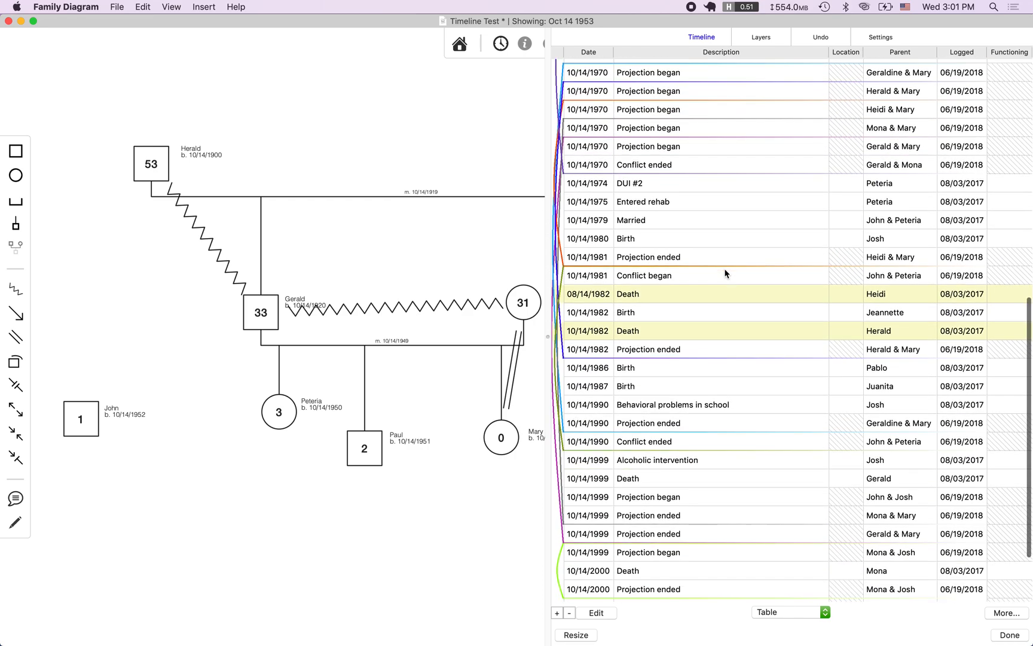
scroll(725, 273, up, 6)
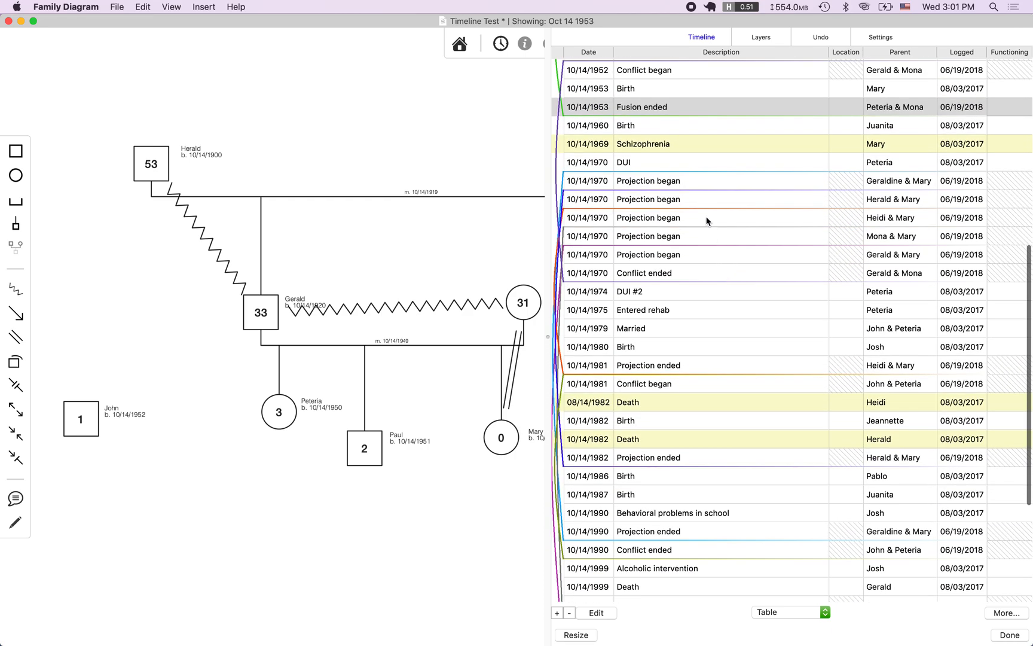
scroll(707, 168, up, 1)
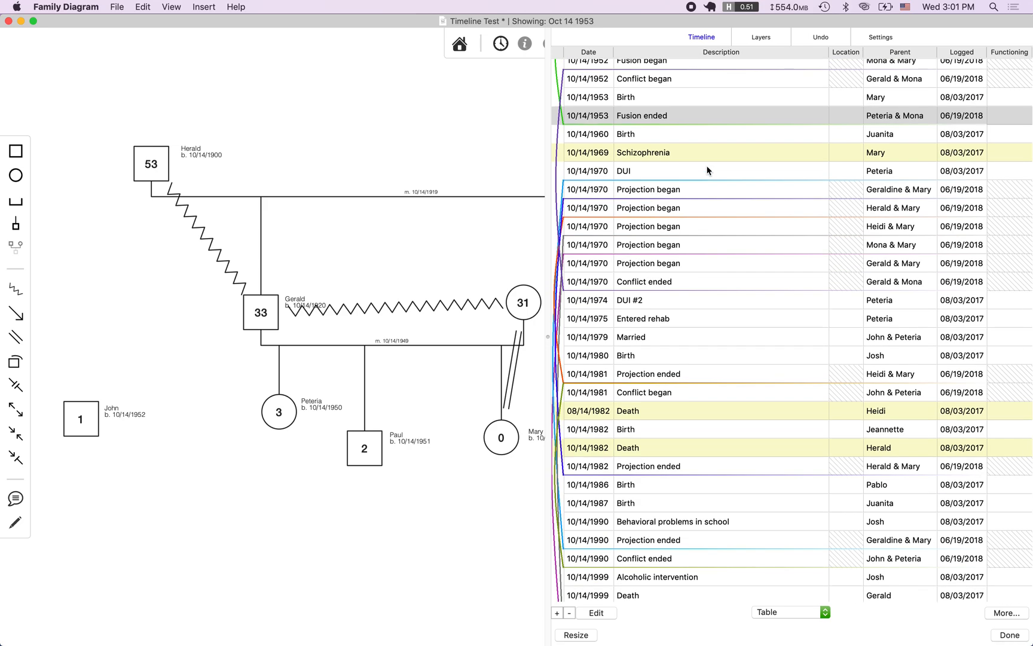
scroll(701, 149, up, 2)
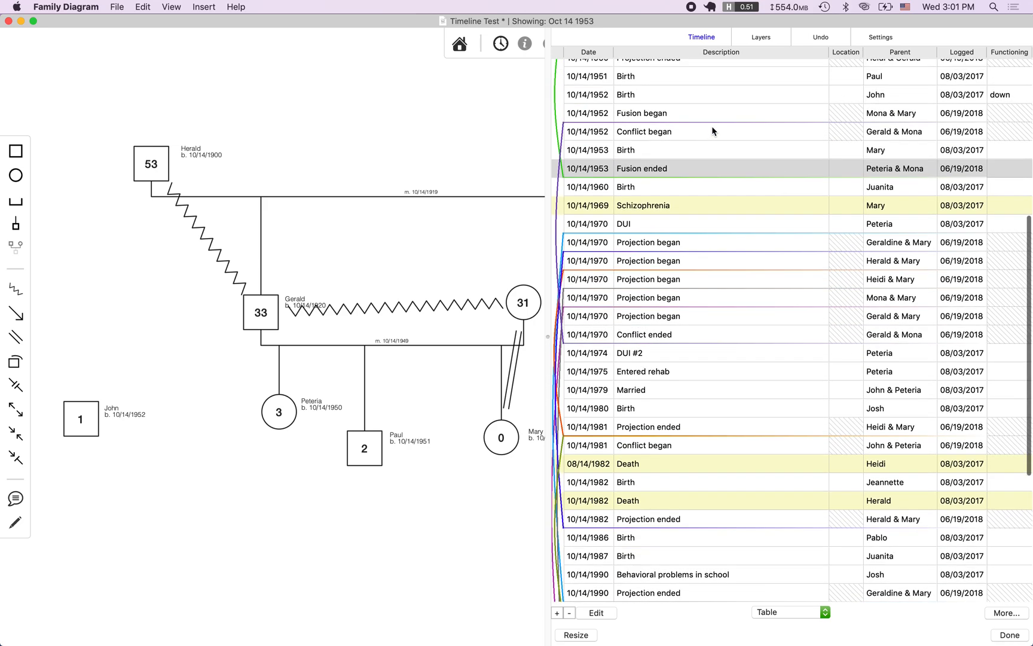
- Set the diagram's timeline variables from the Havstad Model template and select the Δ Symptom variable
click(871, 42)
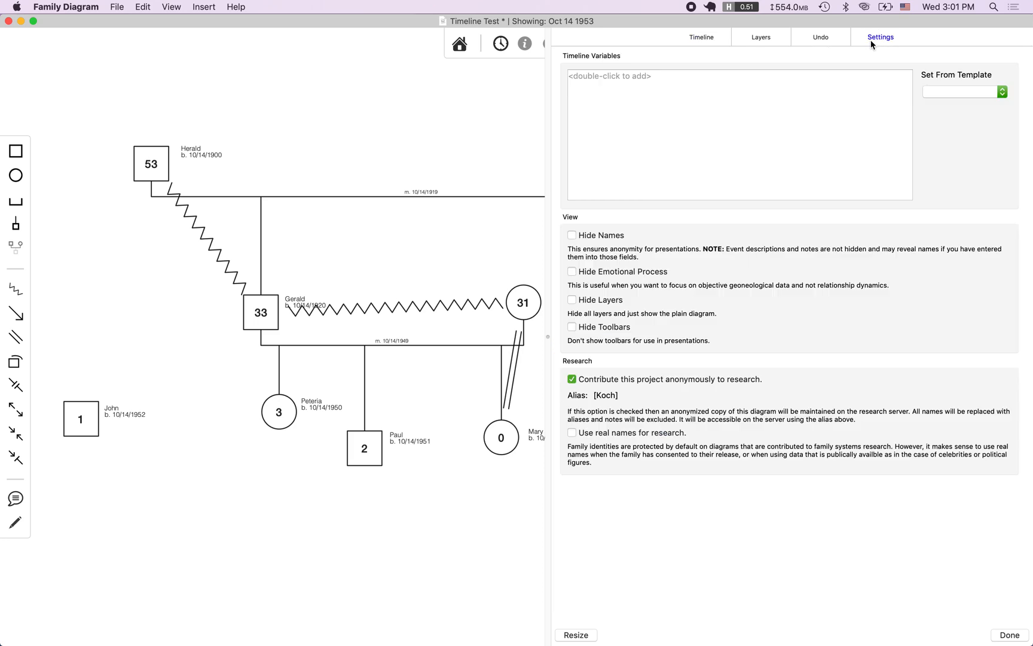
click(667, 74)
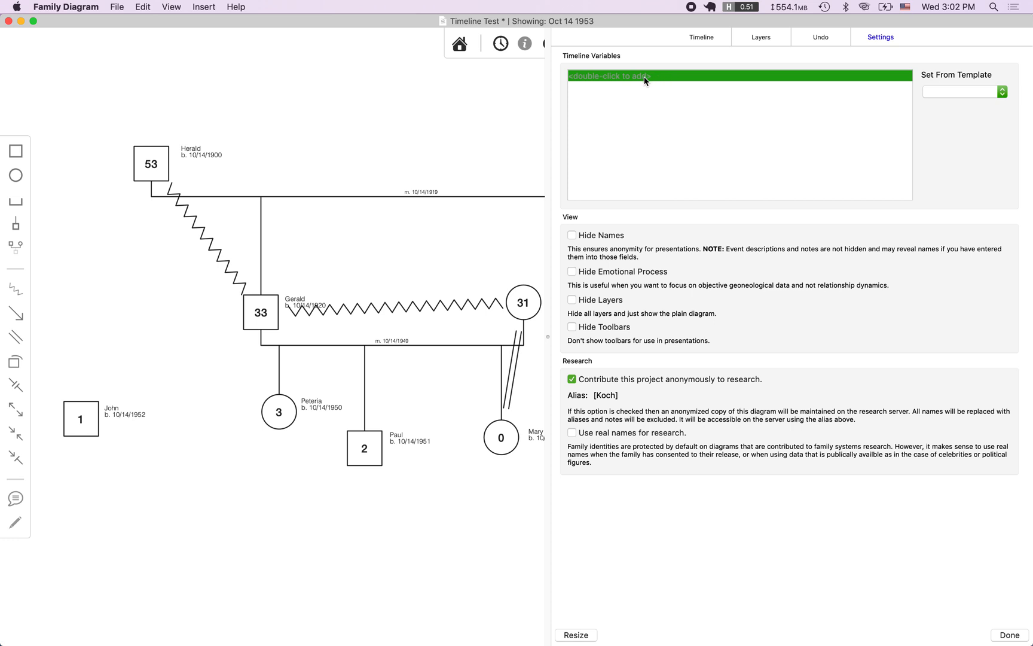
click(952, 91)
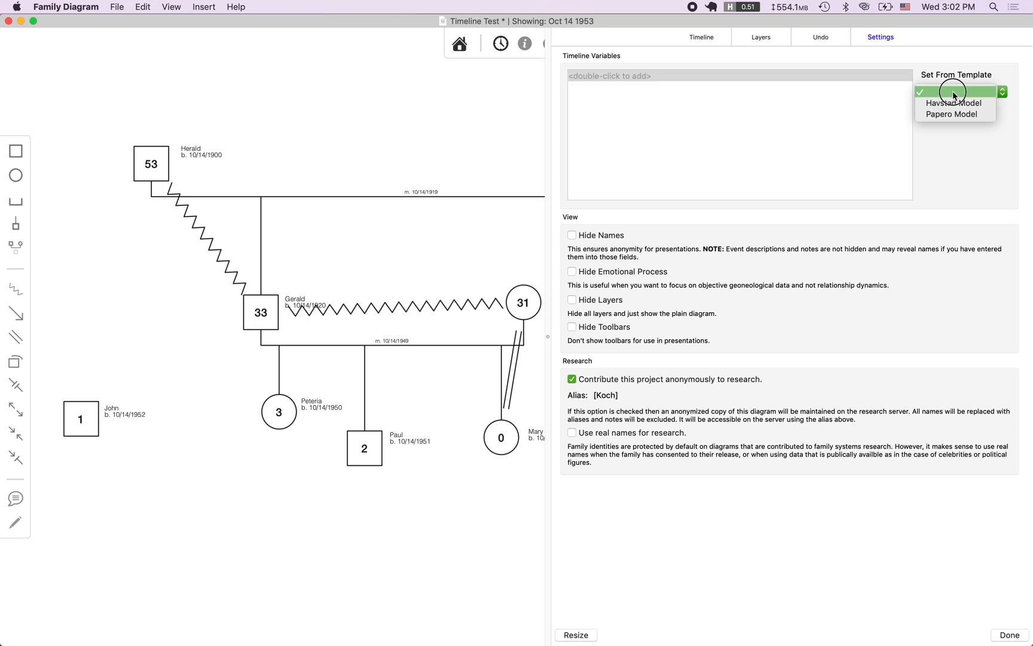
click(980, 105)
click(607, 74)
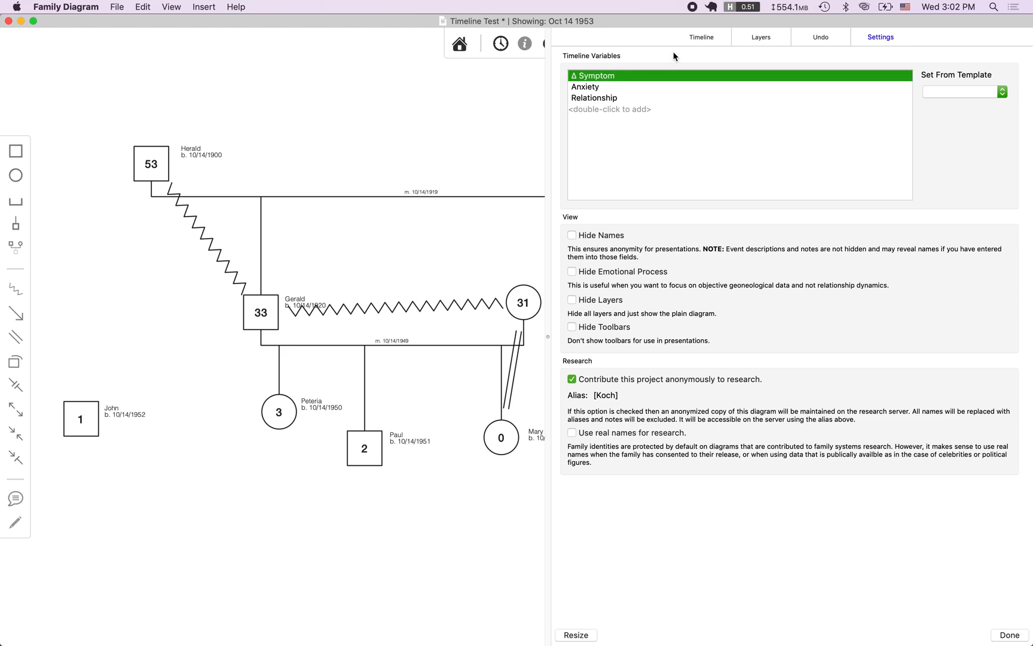
- Return to the timeline and view the diagram at the 10/14/1952 birth event whose Functioning value is down
click(702, 37)
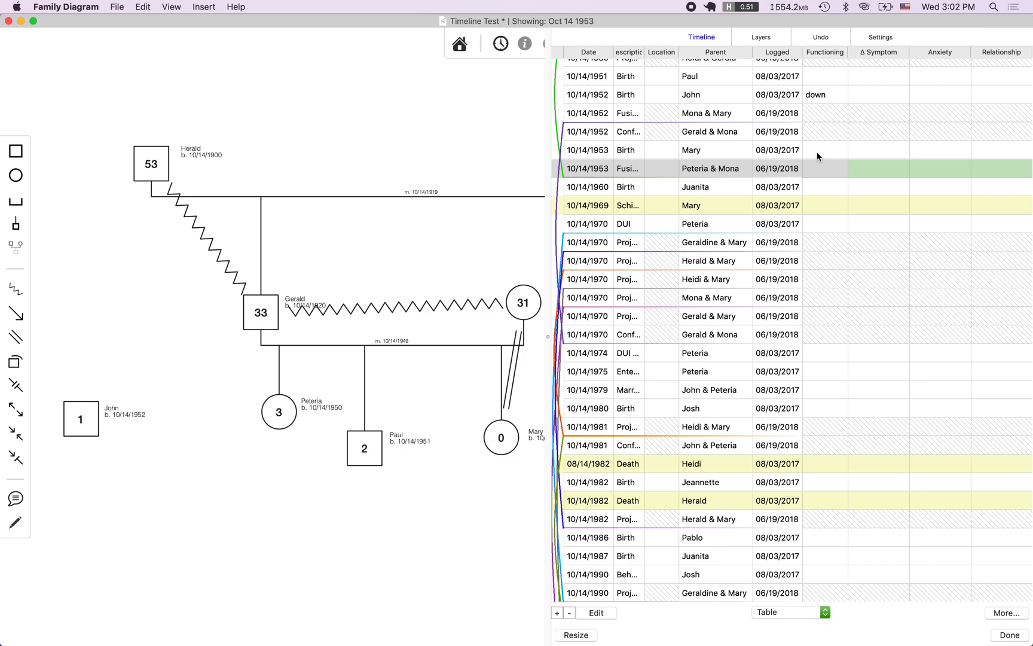
click(823, 98)
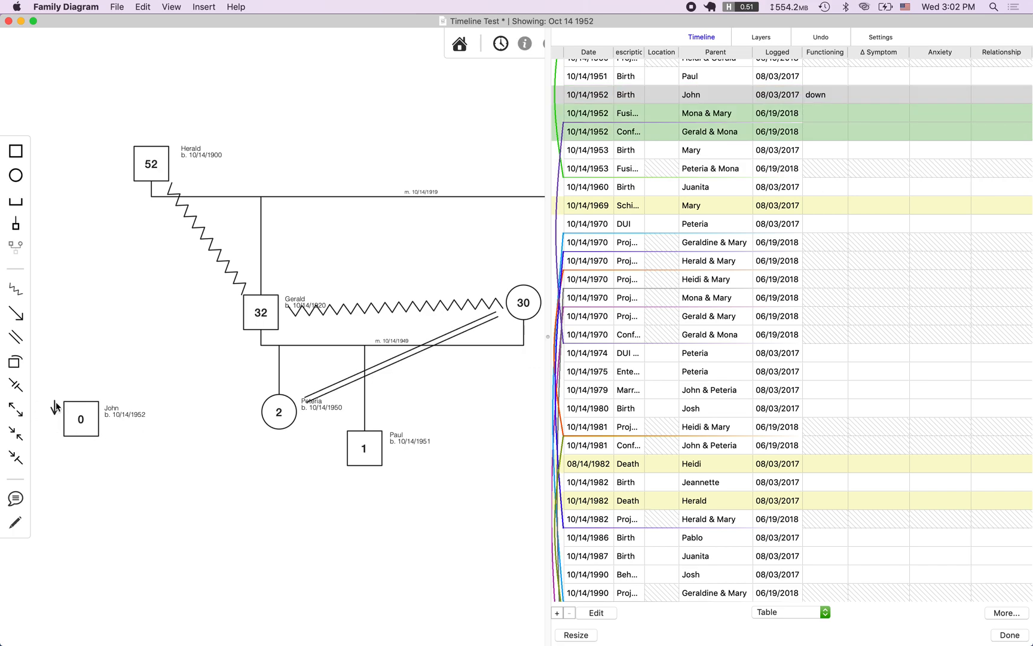
click(840, 125)
click(829, 110)
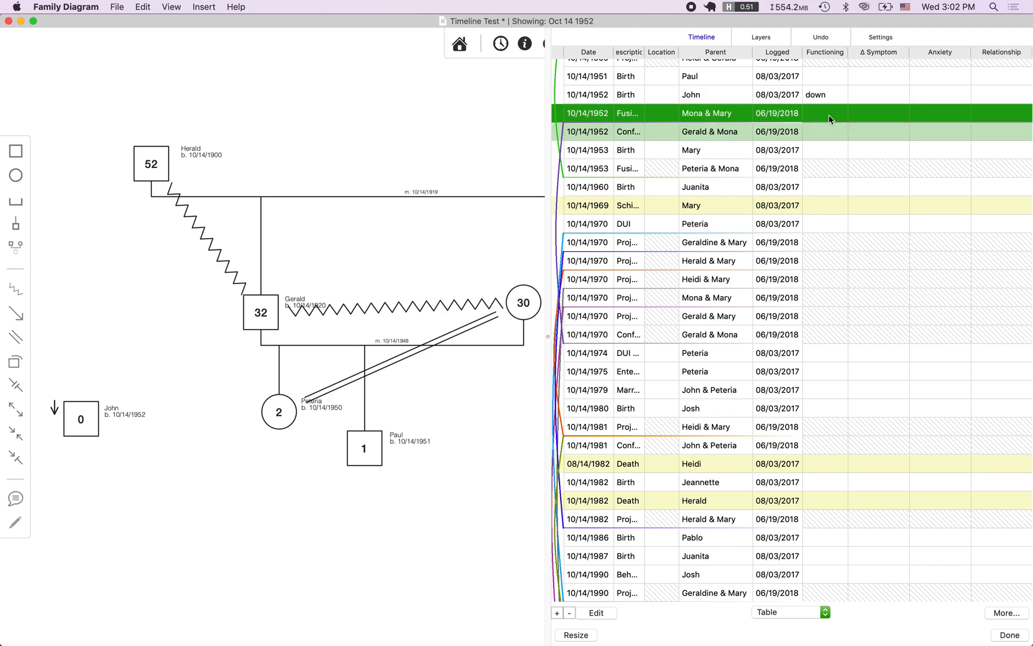
- Replace the timeline variables with the Papero Model template and go through its variables, from Resourcefulness to Goal Structure
click(882, 36)
click(932, 90)
click(942, 115)
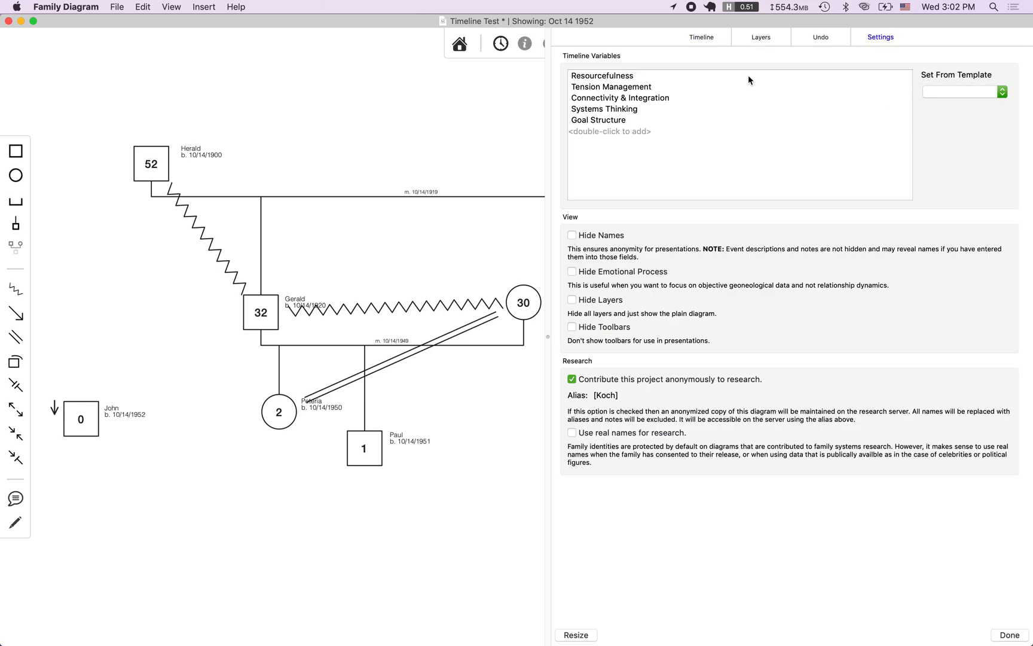
click(609, 75)
click(607, 85)
click(604, 99)
click(604, 118)
click(608, 109)
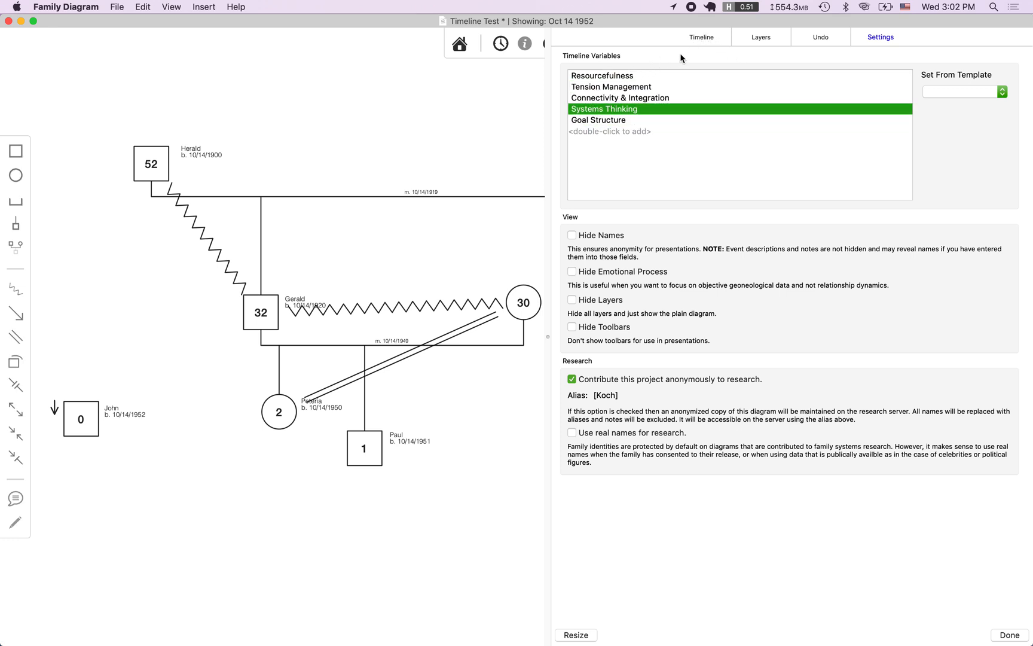
- Return to the timeline and expand it across the full window to examine the columns of all five Papero variables
click(710, 37)
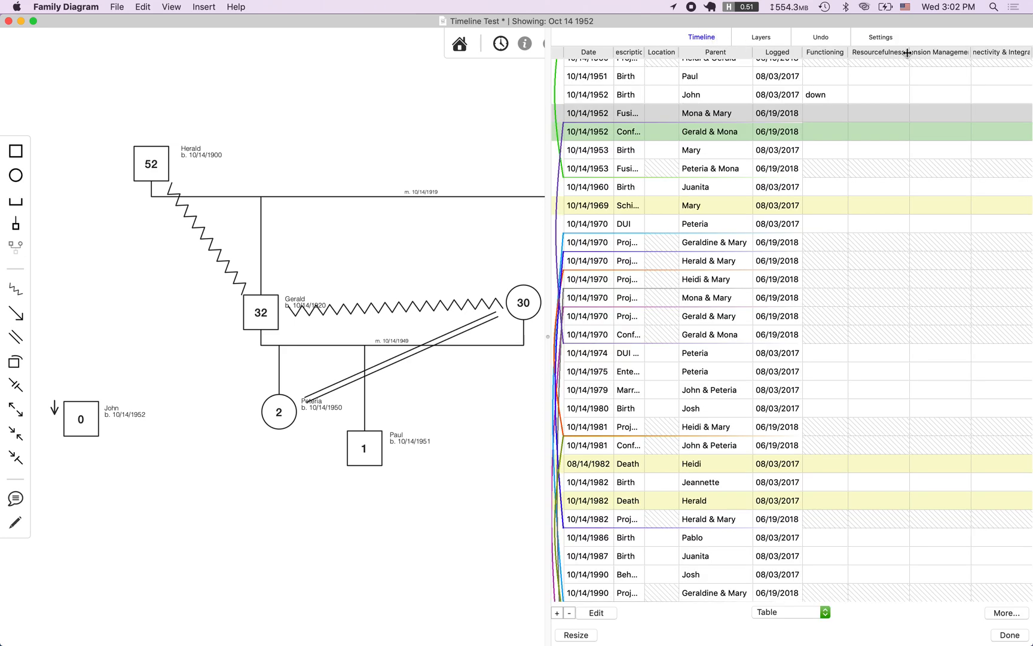
drag(549, 245, 5, 223)
scroll(331, 277, down, 5)
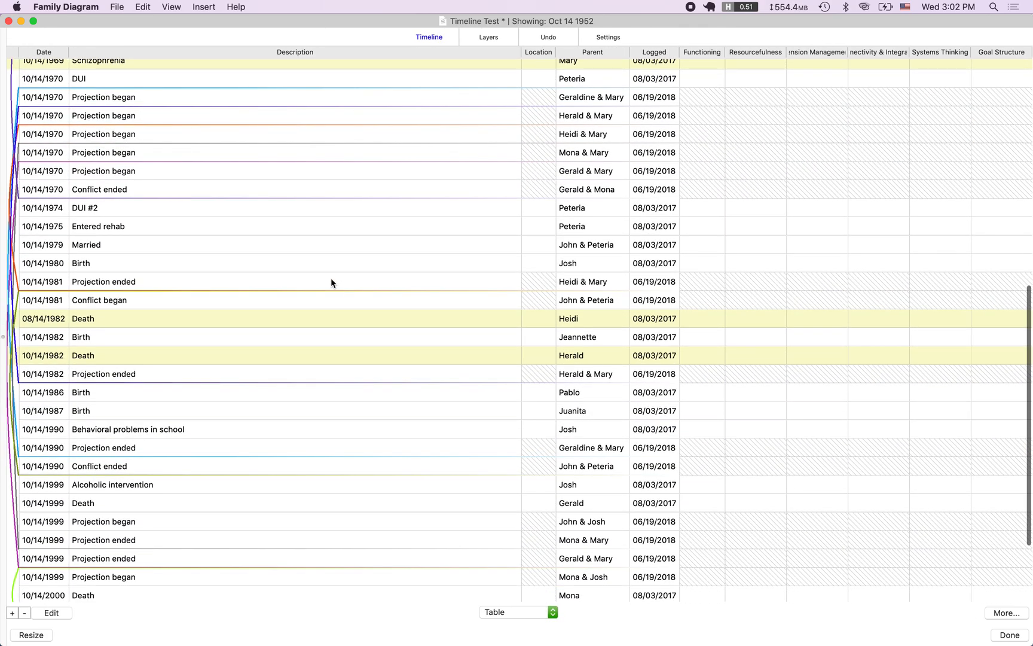
scroll(332, 279, down, 1)
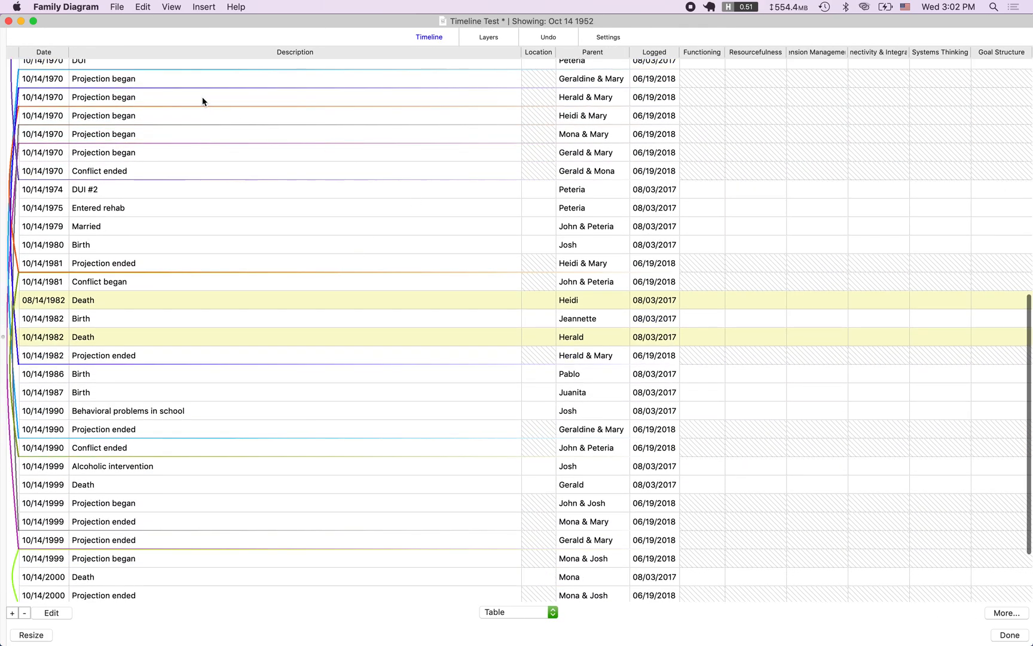
click(5, 311)
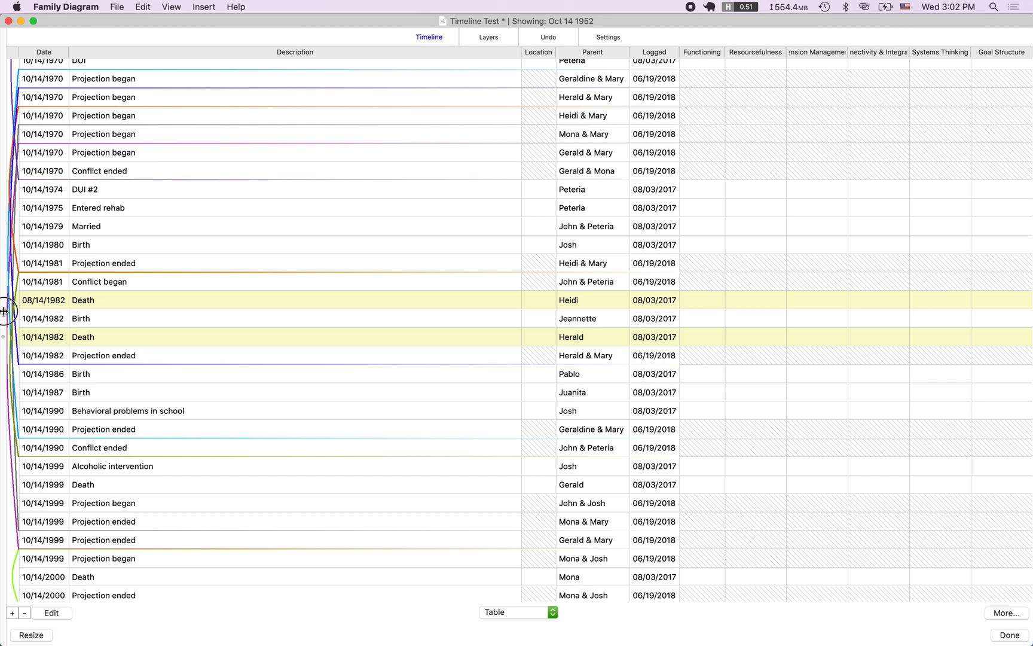
- Select events from 10/14/1970 to 10/14/1981 at their variable cells, including Entered rehab and Married
click(824, 116)
click(768, 209)
click(852, 224)
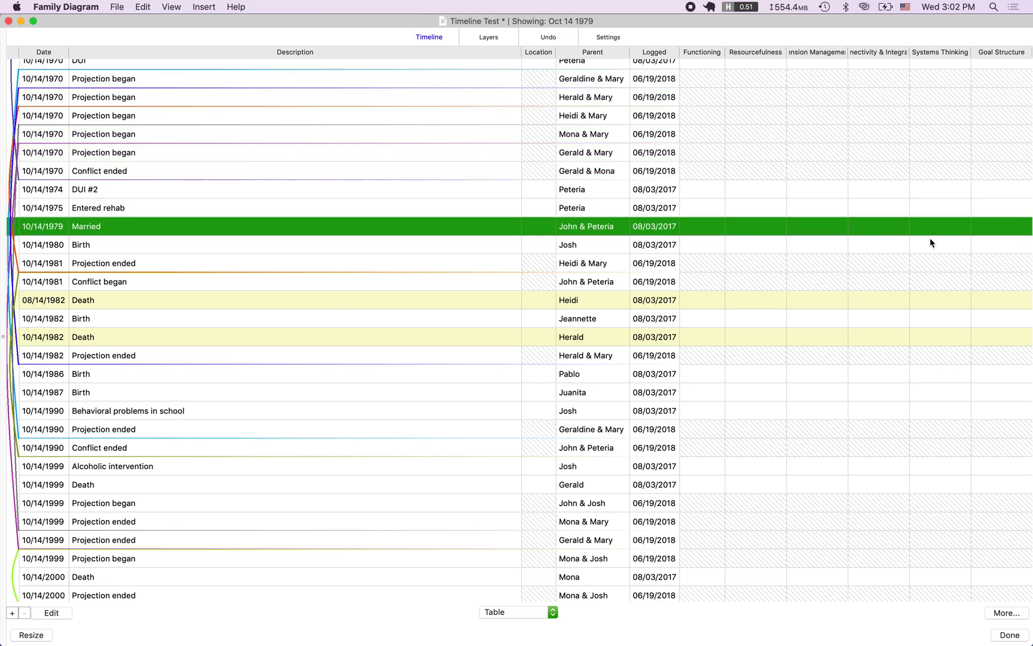
click(946, 265)
- Narrow the timeline to reveal the diagram and show it at the Now entry dated 02/27/2019
drag(3, 270, 743, 245)
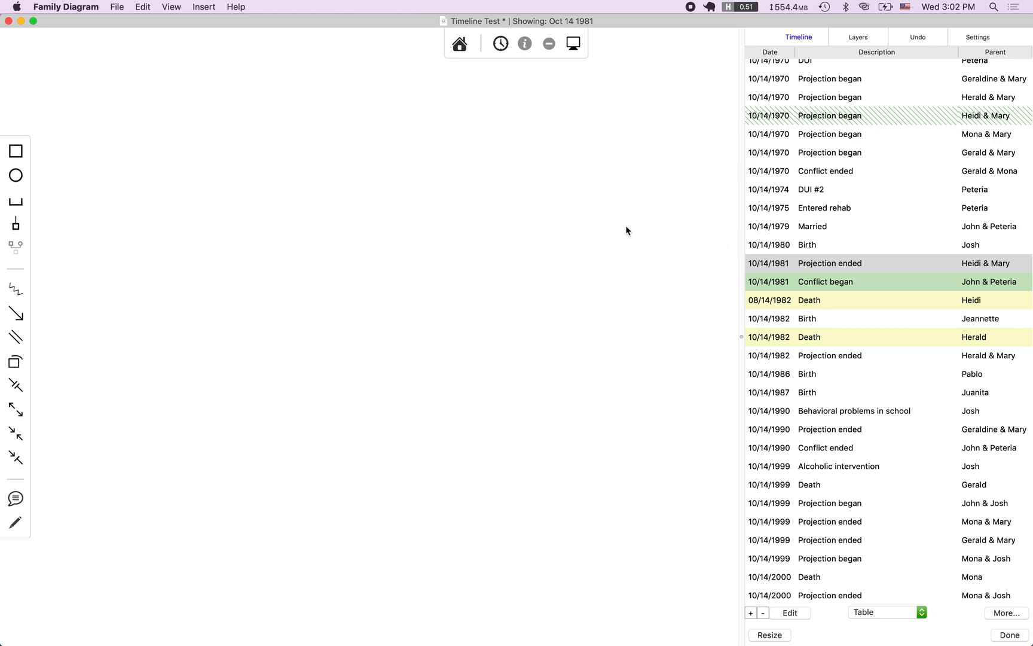
scroll(883, 369, down, 3)
click(826, 592)
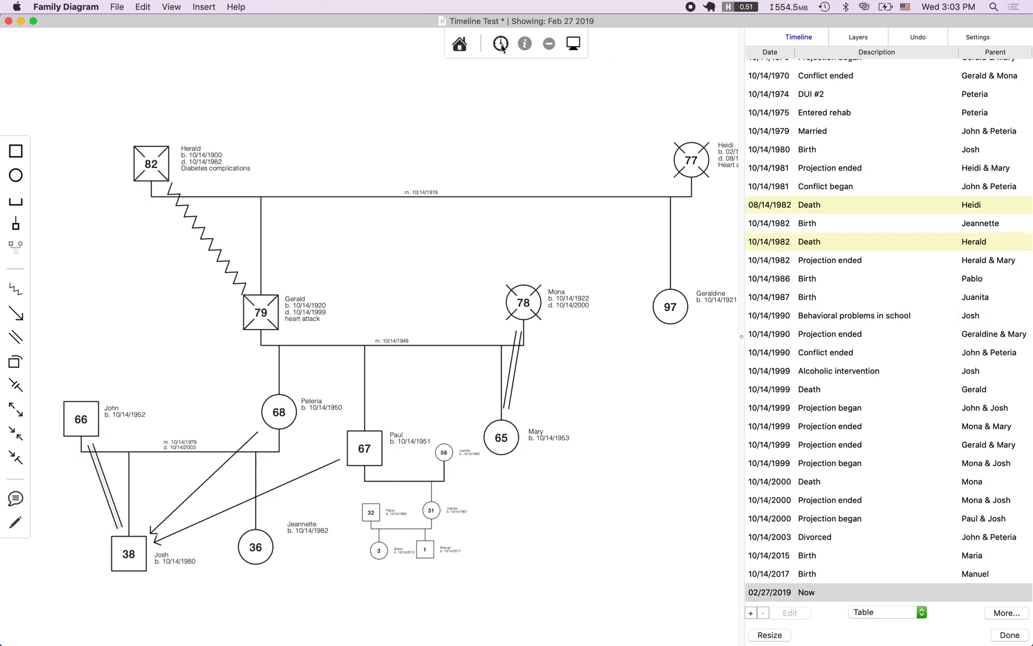
- Close the Timeline Test diagram and return to the list of local diagrams
click(461, 45)
click(546, 342)
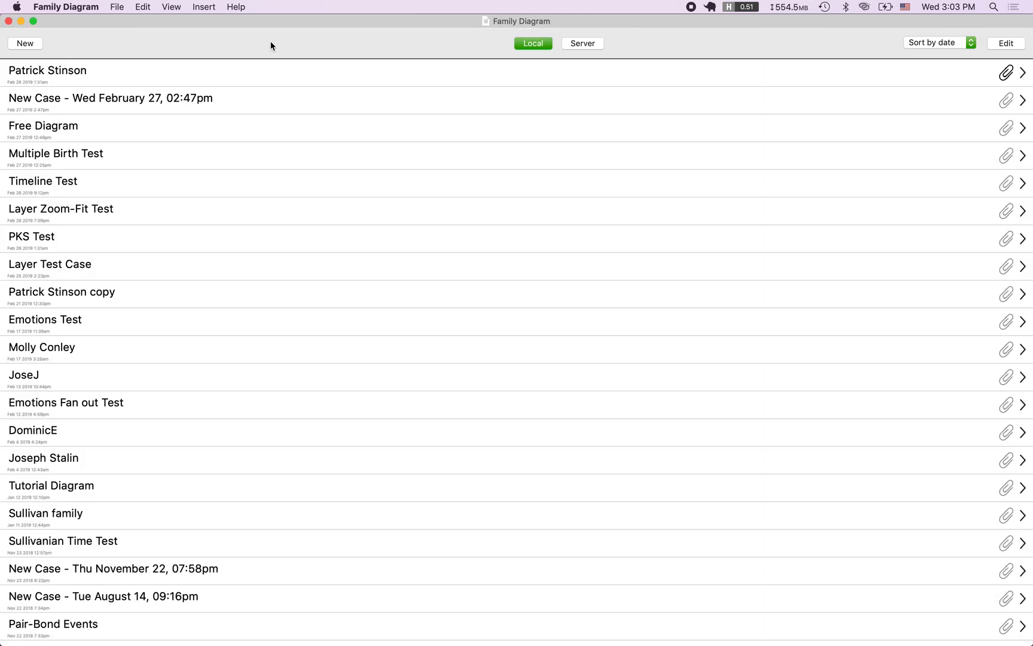
- Open the most recent local diagram and show the whole family across both sides with no layer active
click(125, 79)
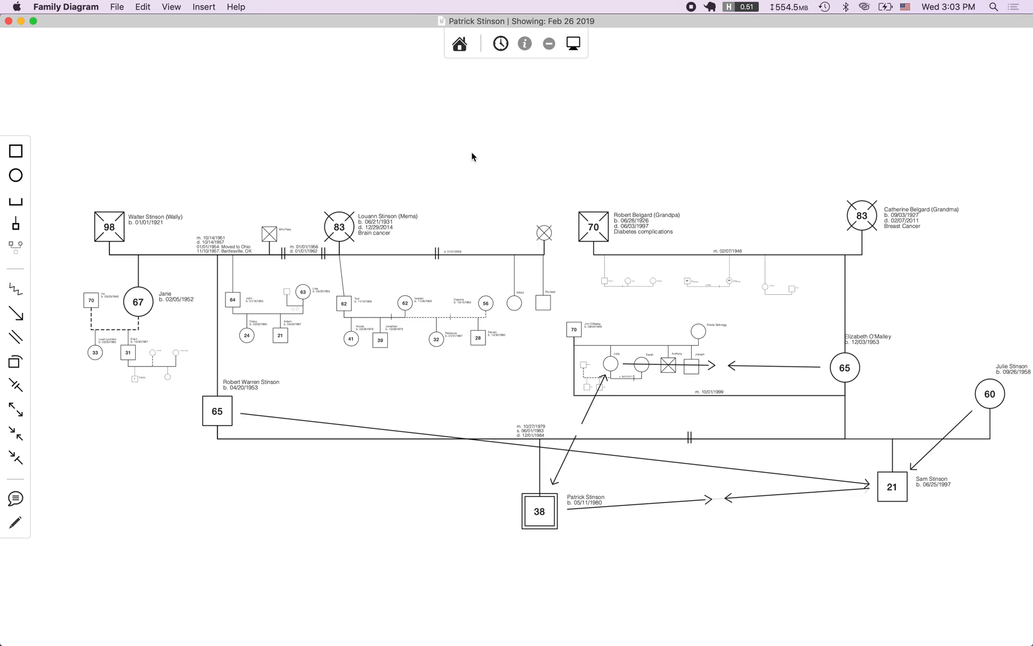
key(super+t)
key(super+Right)
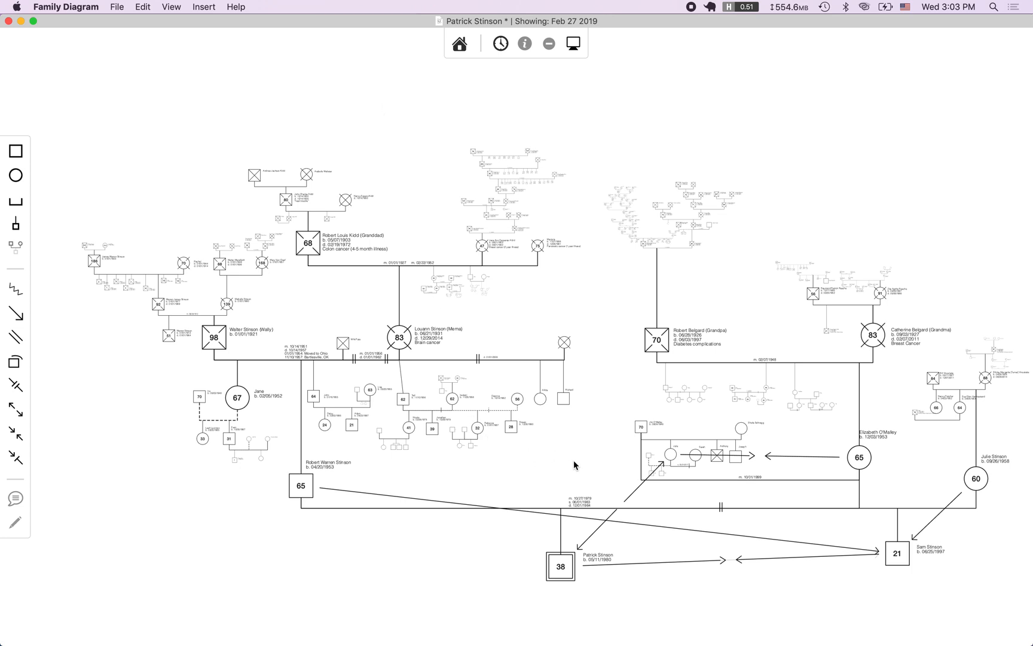
drag(580, 456, 143, 303)
drag(132, 148, 586, 281)
drag(588, 465, 179, 337)
drag(607, 323, 938, 529)
click(376, 89)
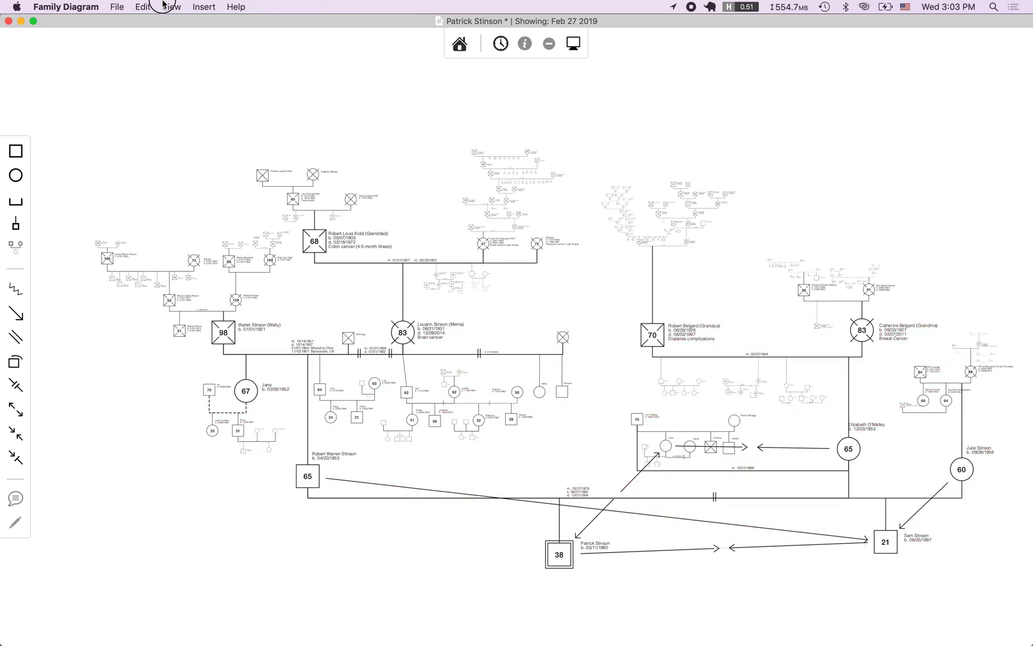
- Activate the paternal family layer and select the primary person, his mother and his father's second partner in turn
click(171, 6)
mouse_move(204, 87)
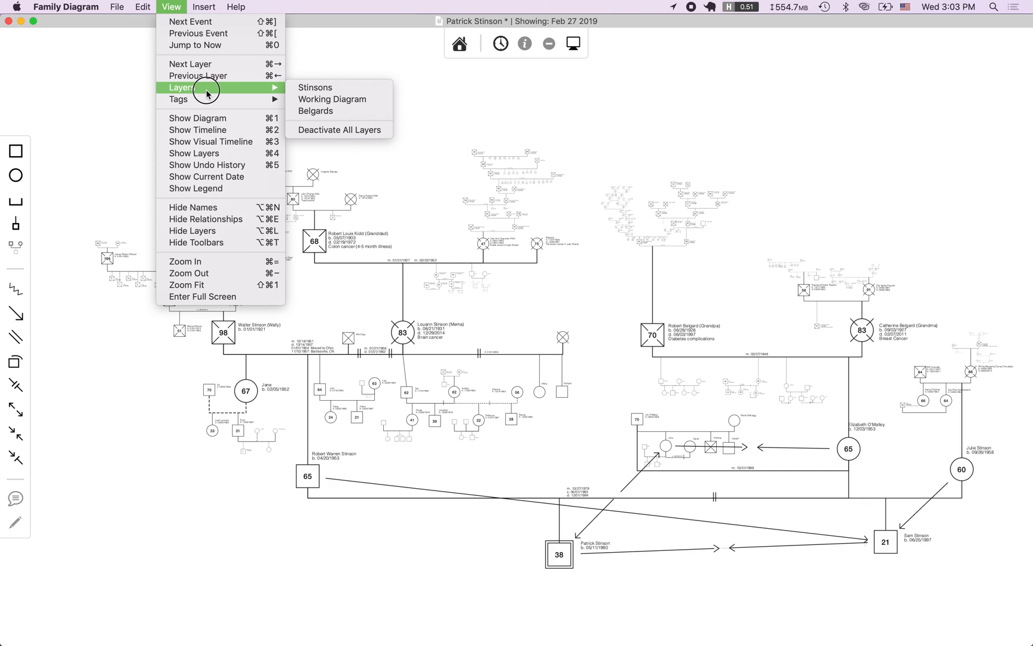
click(314, 87)
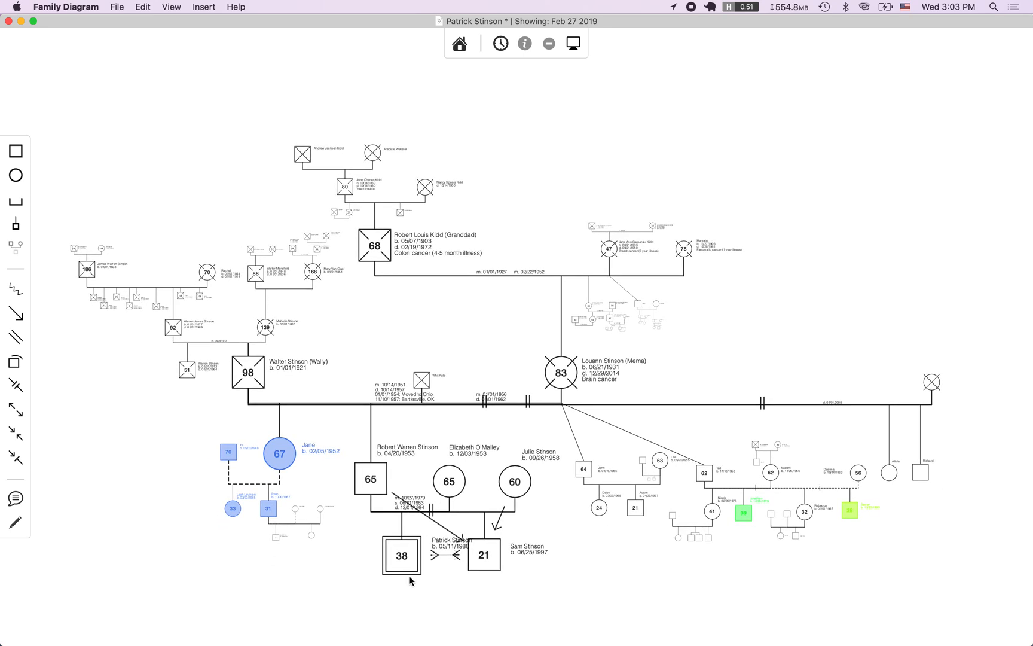
click(406, 560)
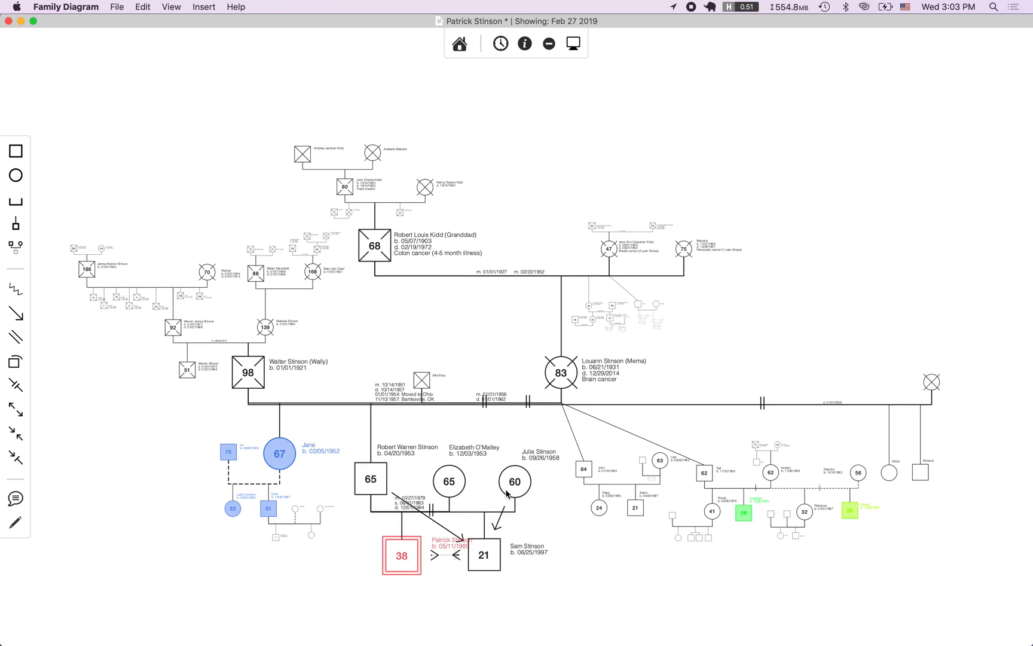
click(463, 483)
click(518, 480)
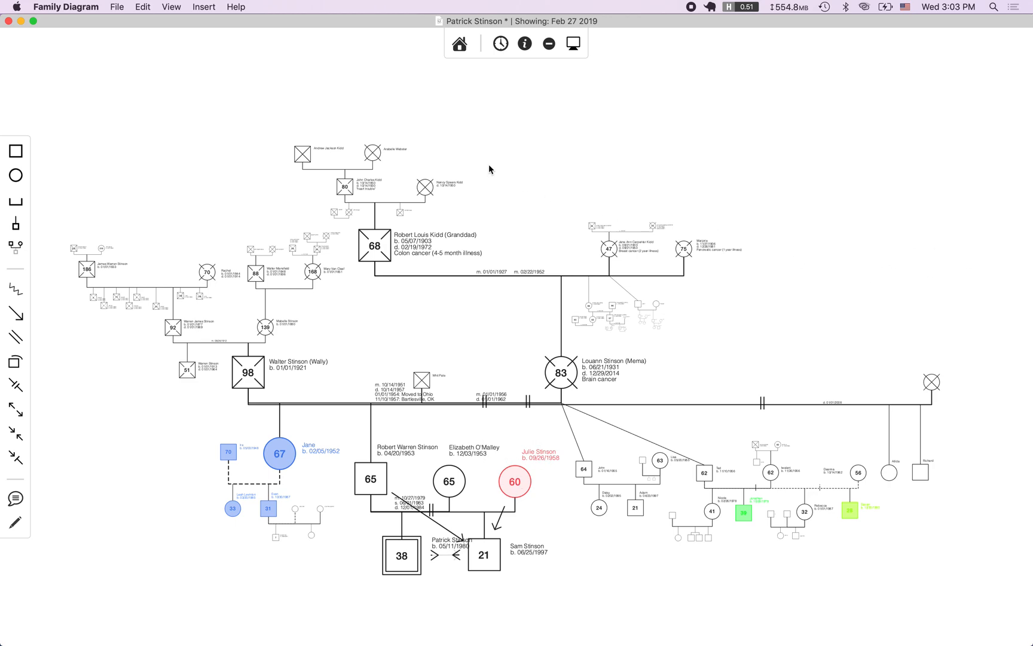
- Switch the diagram from the paternal family layer to the maternal family layer
click(174, 6)
mouse_move(208, 87)
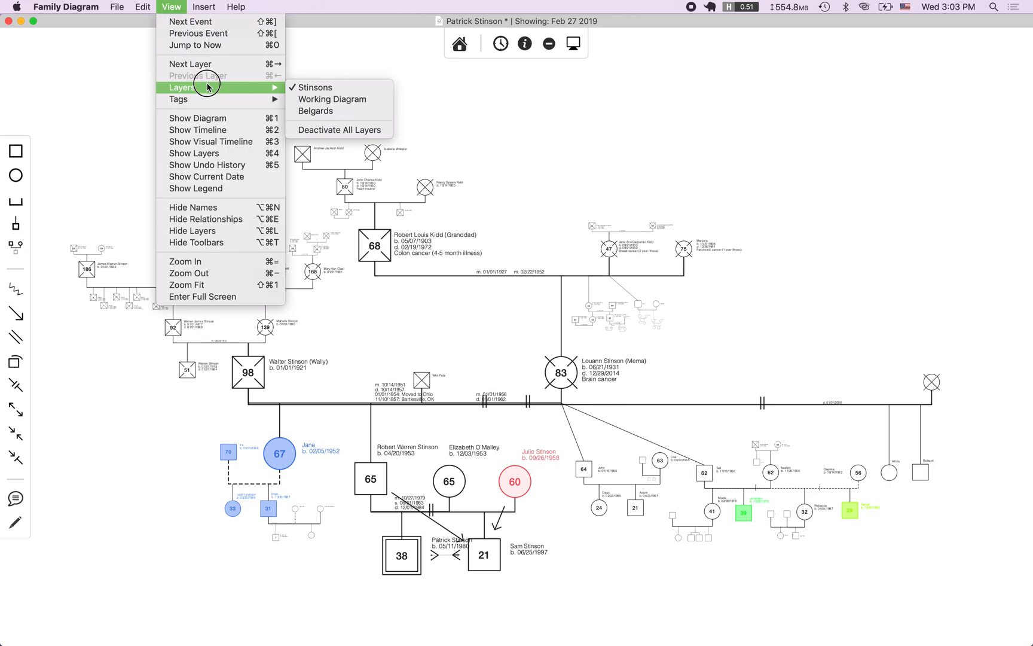
click(486, 395)
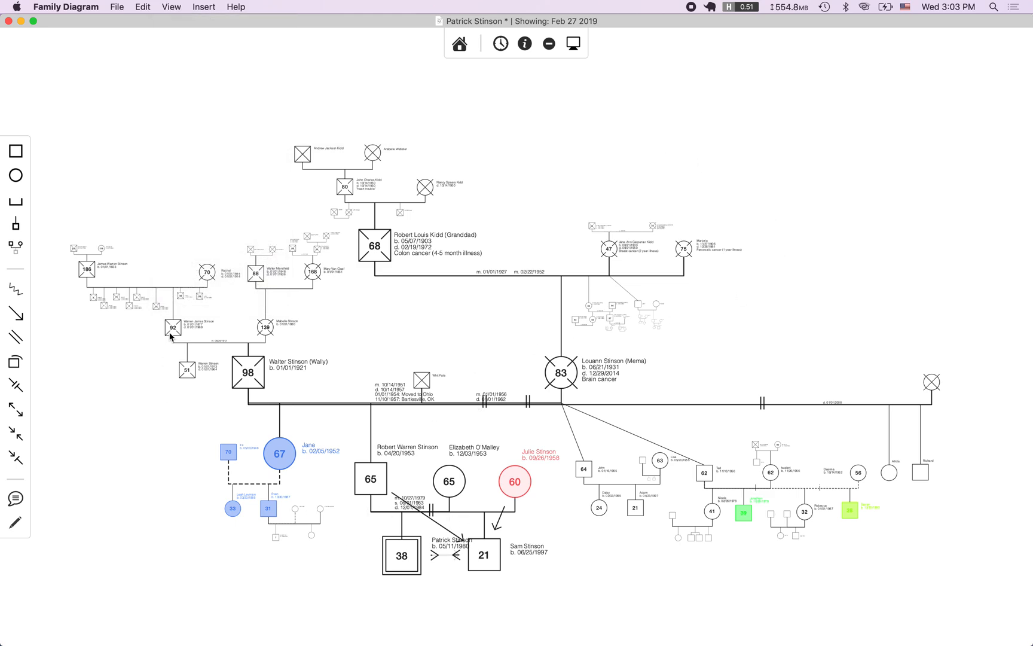
click(171, 7)
mouse_move(223, 87)
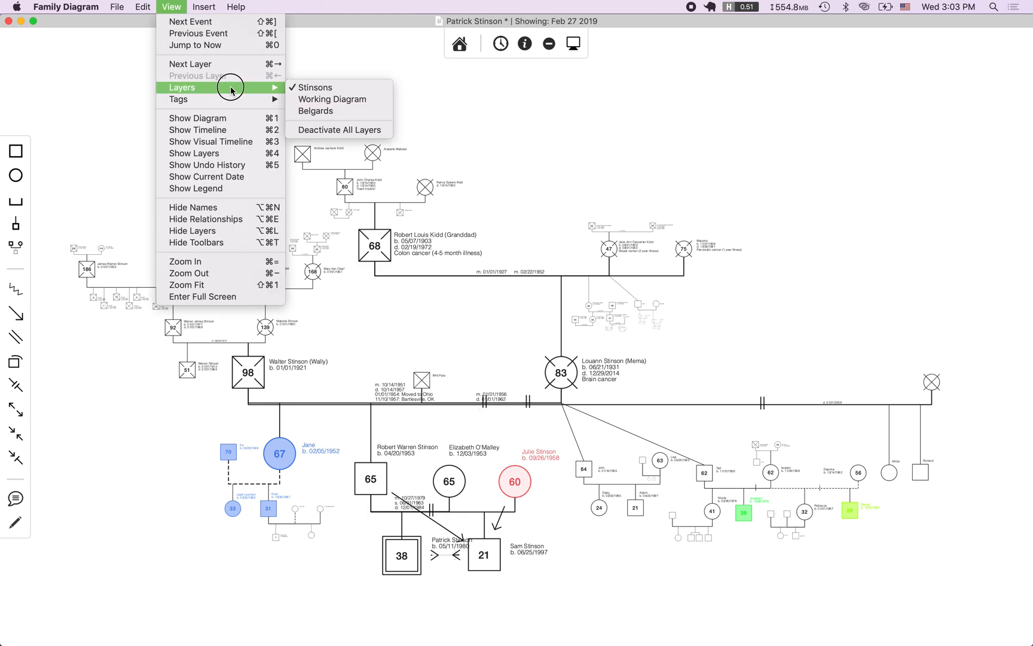
click(311, 112)
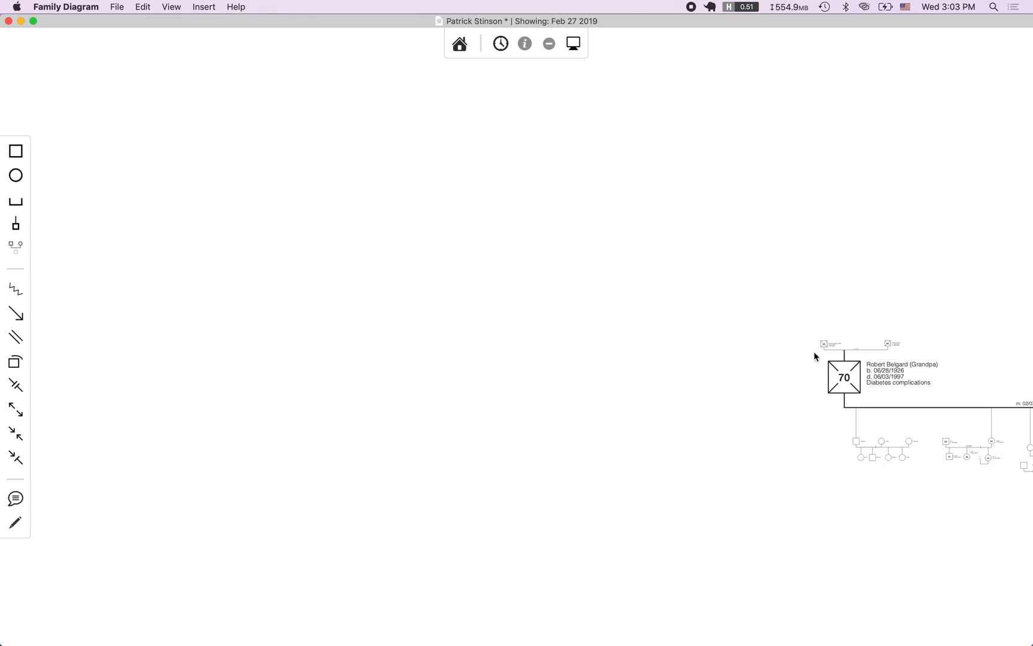
scroll(824, 355, right, 5)
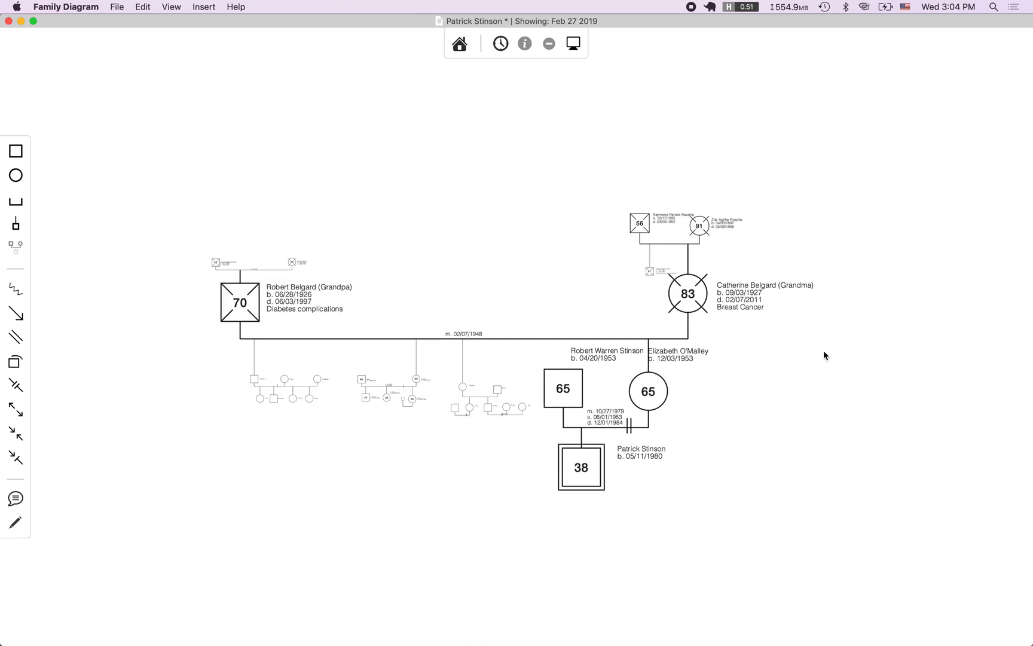
scroll(824, 355, left, 4)
scroll(782, 335, right, 2)
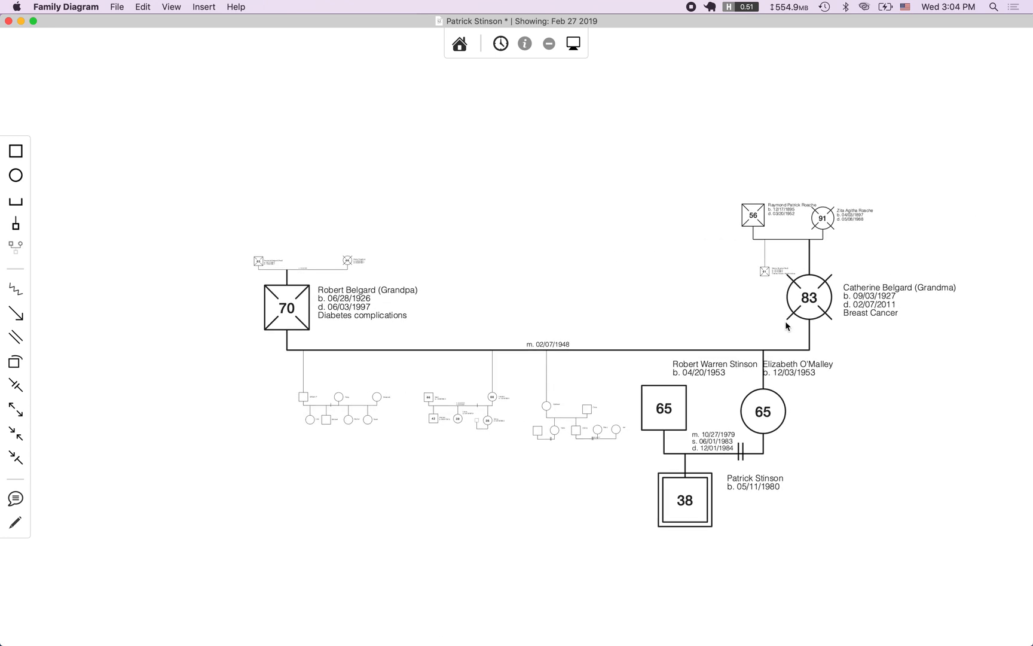
- Select the primary person and his mother, clear the selection and examine the maternal family's arrangement
click(692, 513)
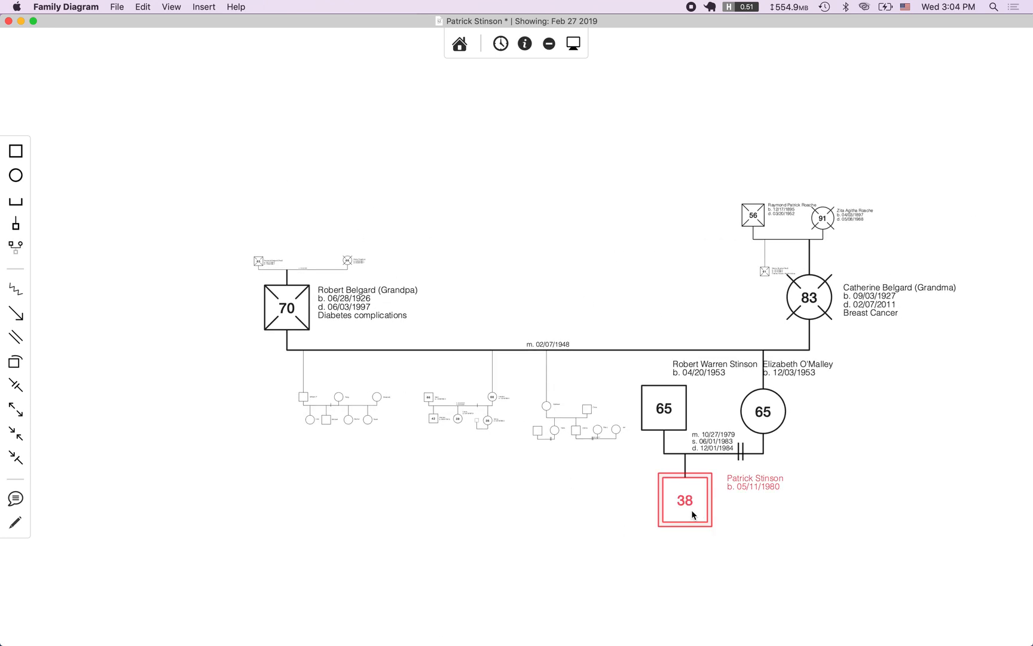
click(764, 415)
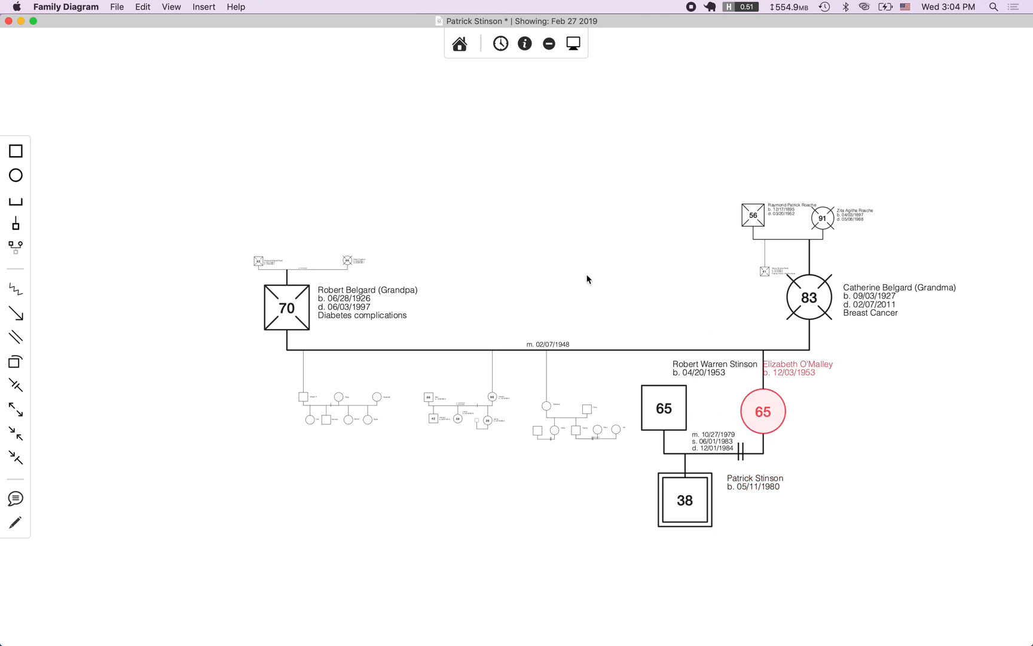
drag(214, 147, 912, 388)
drag(628, 481, 550, 396)
click(562, 223)
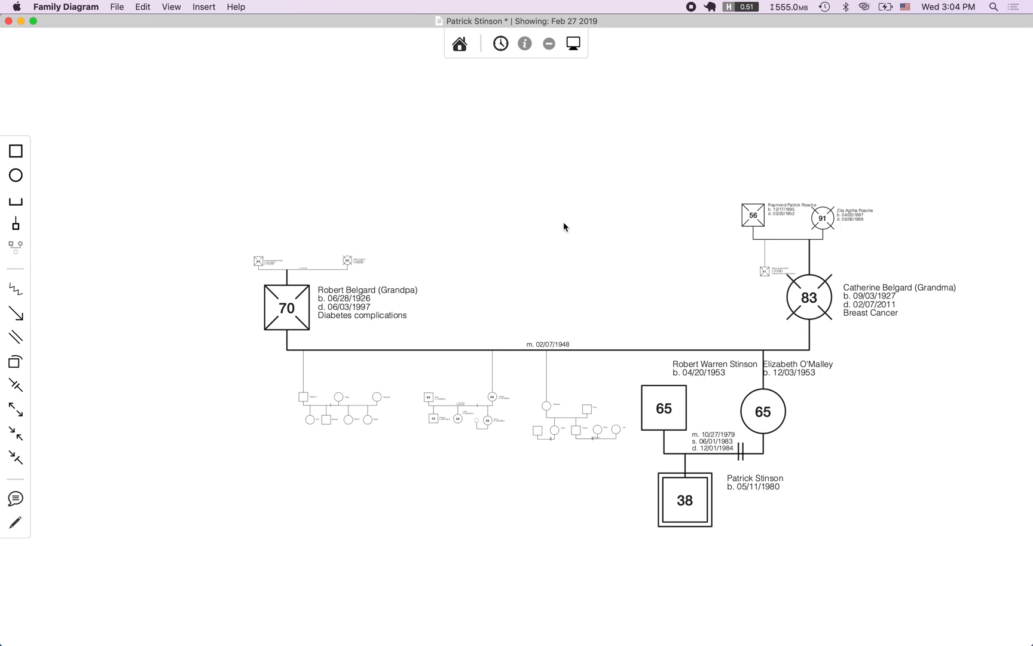
scroll(558, 256, right, 3)
scroll(558, 256, up, 2)
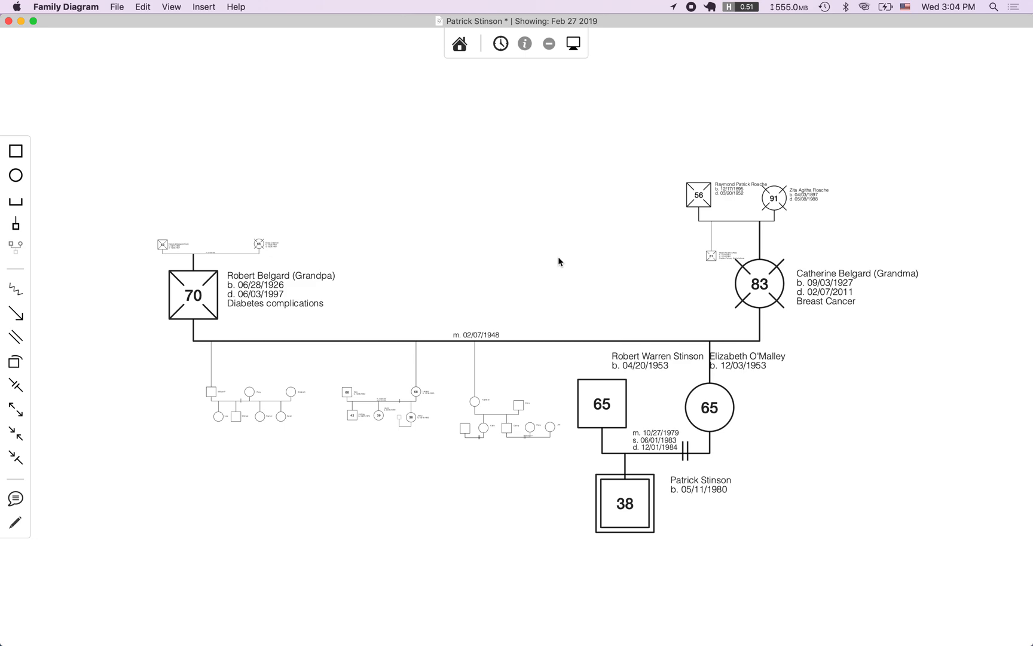
- Switch back to the paternal family layer and open the primary person's properties to review his list of events
click(172, 6)
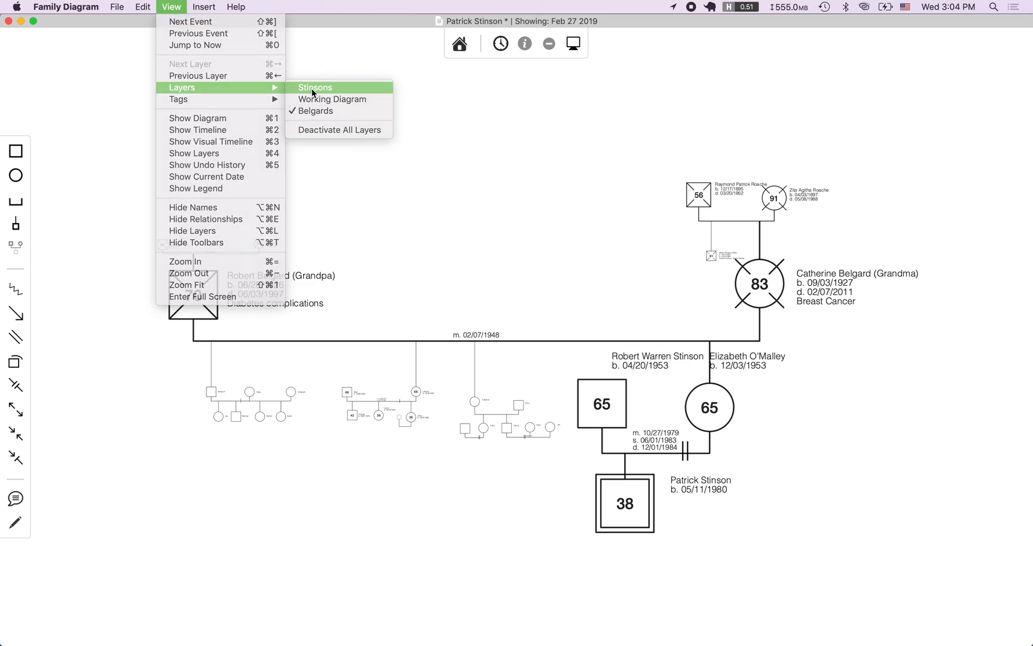
click(304, 88)
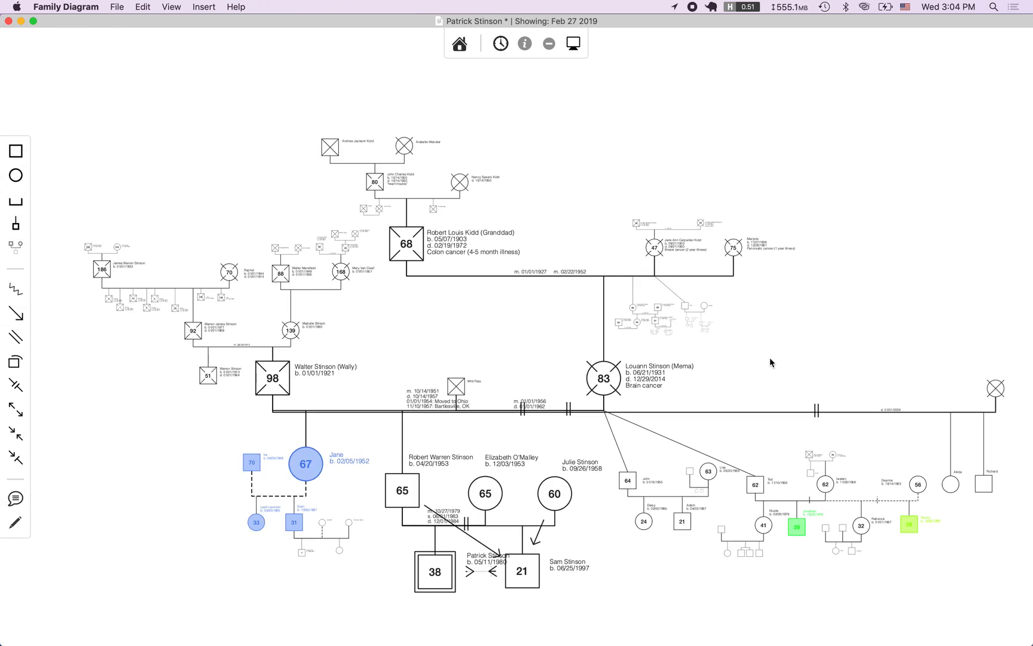
double_click(433, 570)
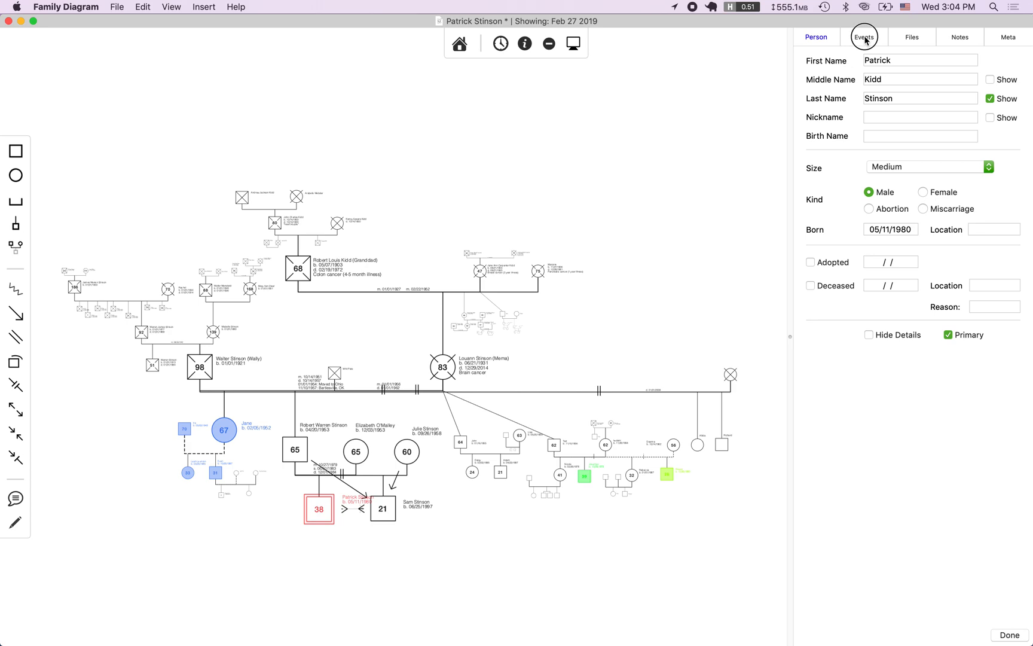
click(865, 37)
scroll(884, 443, down, 3)
scroll(884, 443, up, 2)
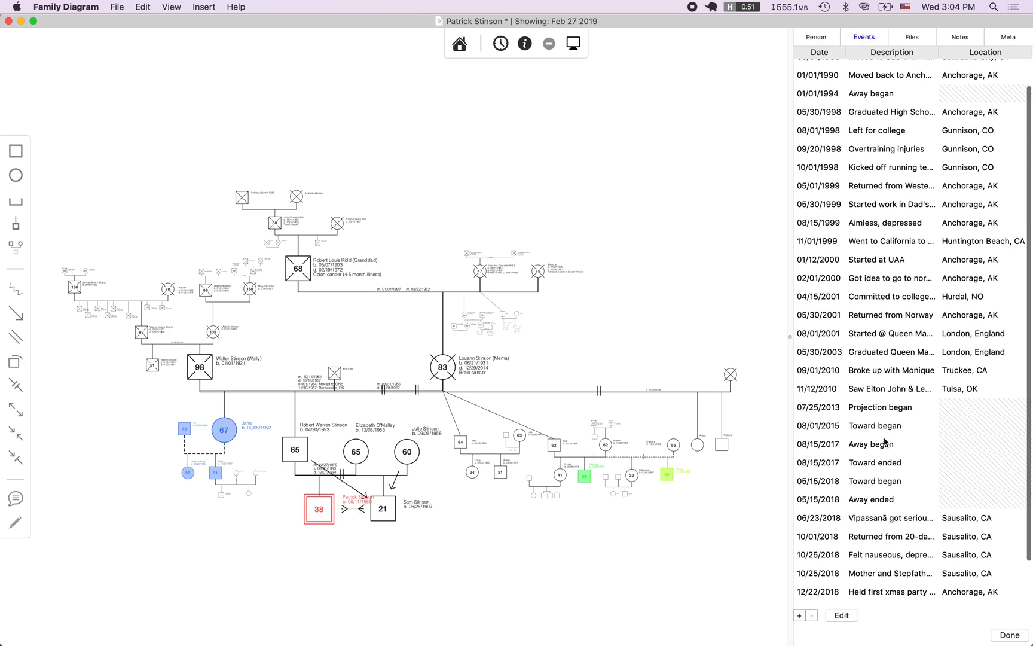
- Replace the person's event list with the diagram-wide timeline, keeping the paternal family layer active
click(175, 7)
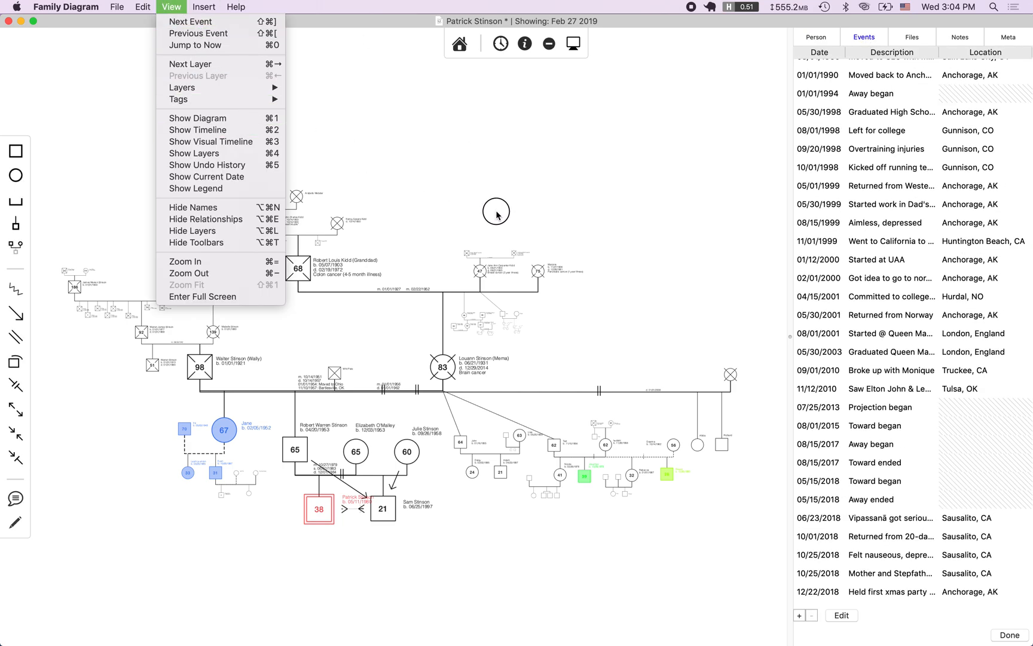
click(585, 154)
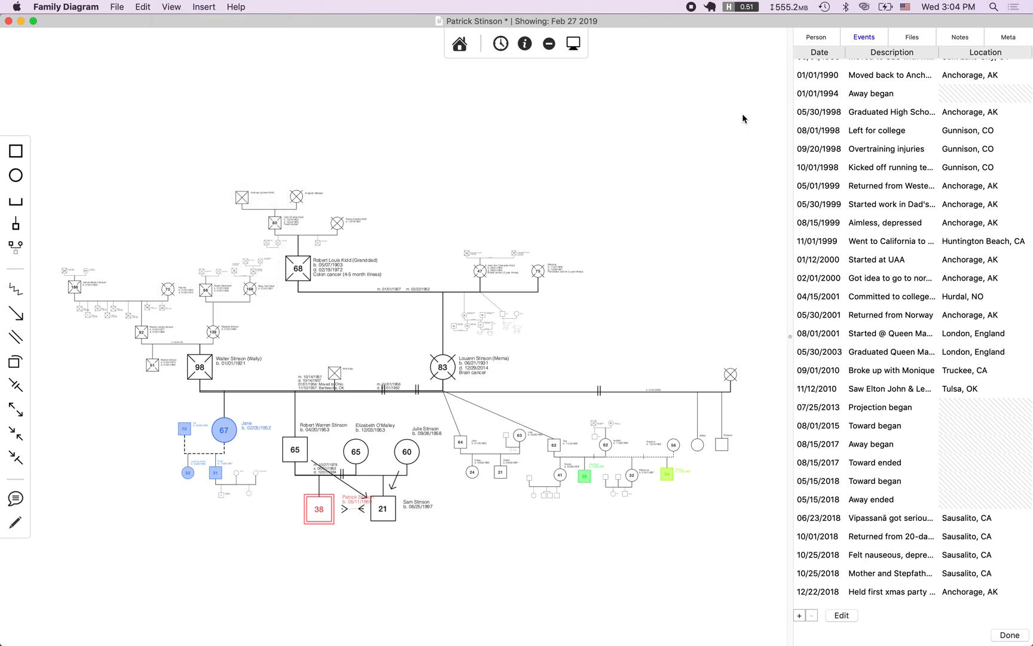
click(501, 44)
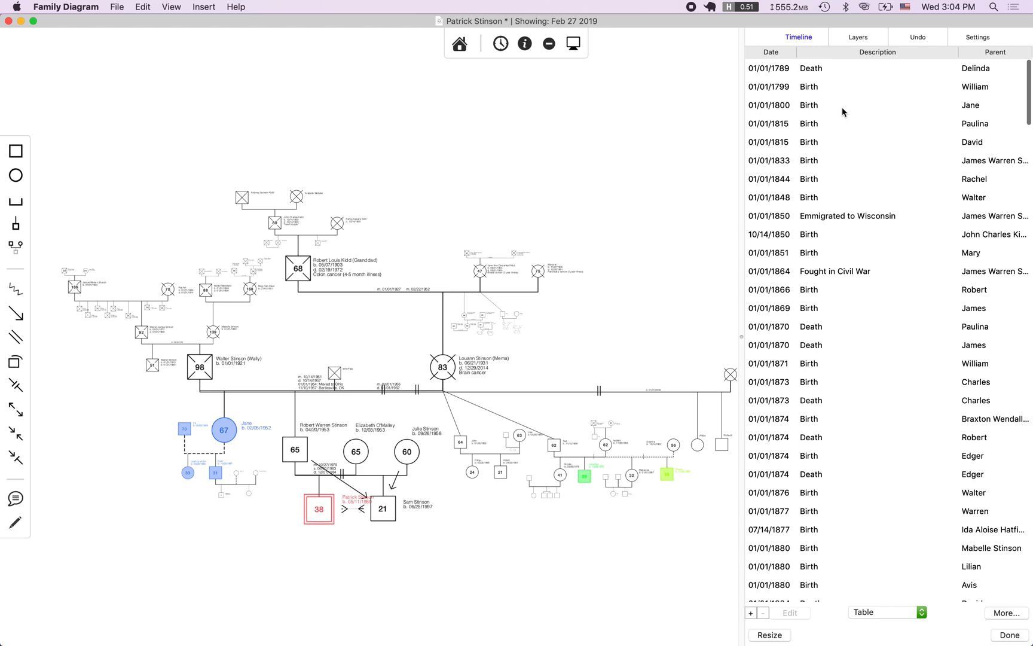
click(203, 5)
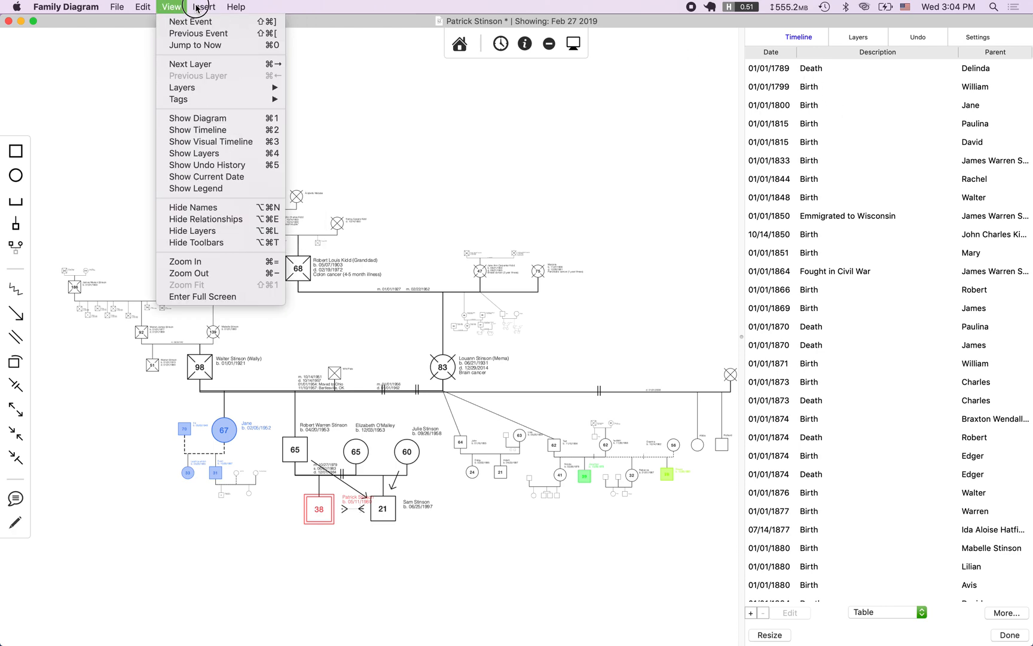
click(744, 196)
- Deactivate the active layer and browse the complete timeline through to the 2018 events
key(super+t)
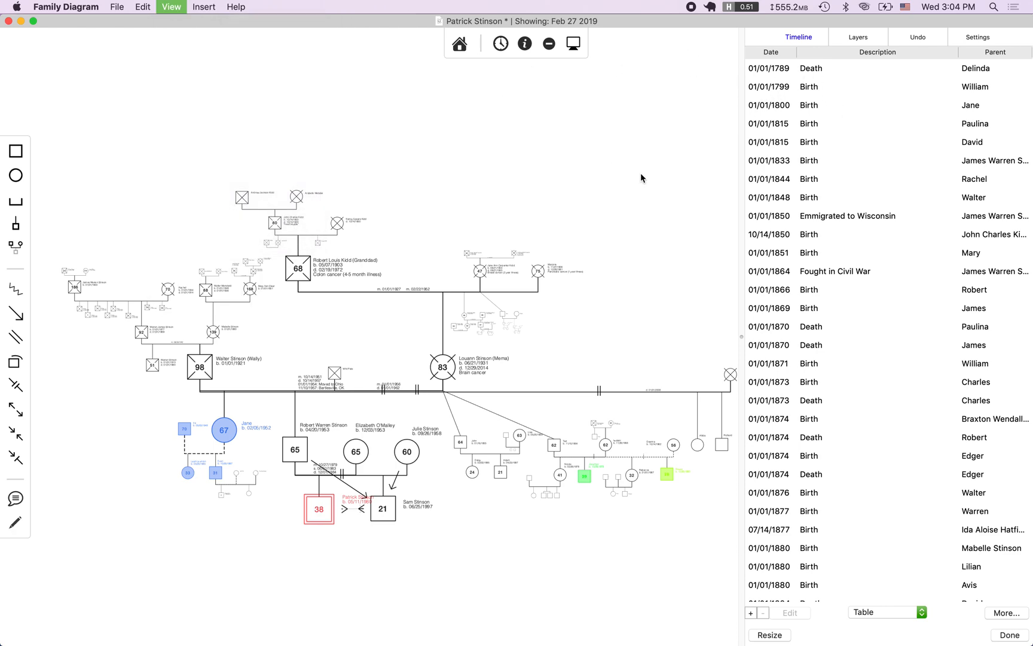
scroll(872, 99, down, 15)
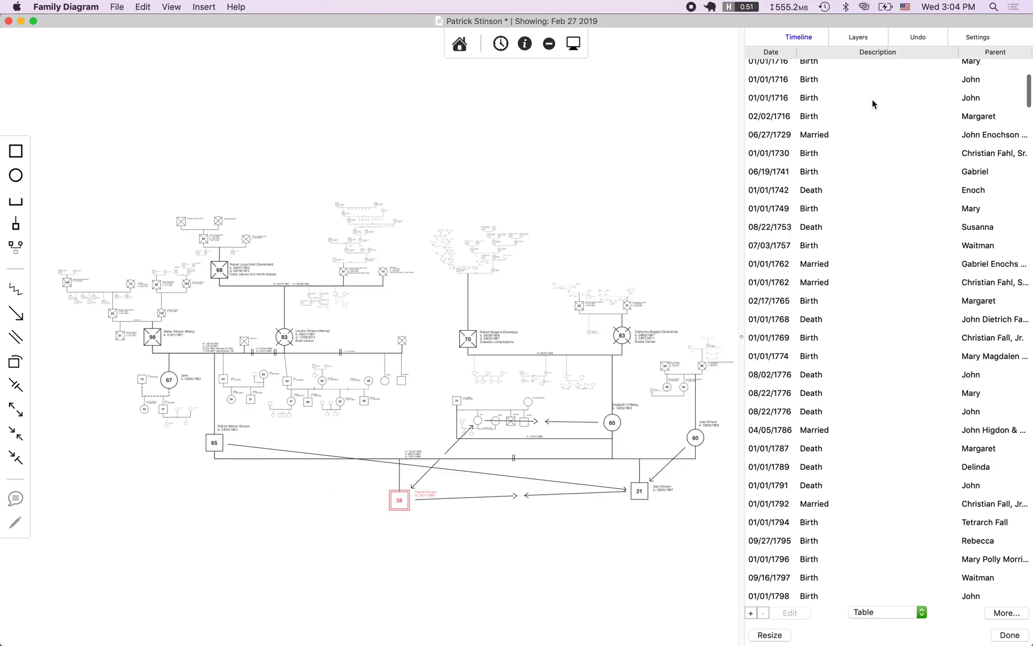
scroll(872, 98, down, 20)
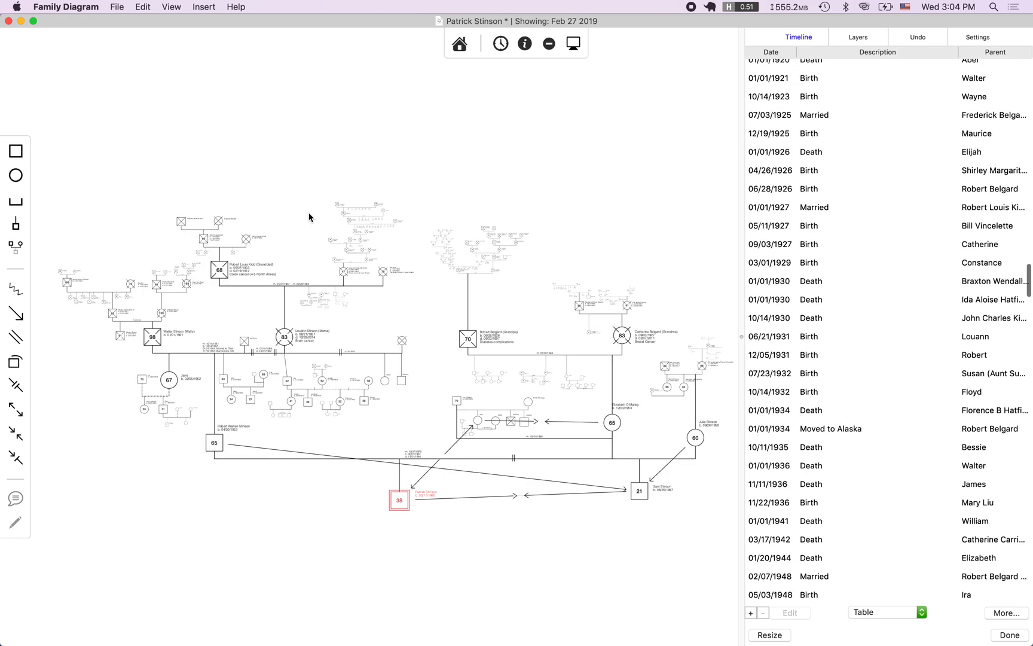
scroll(865, 447, down, 20)
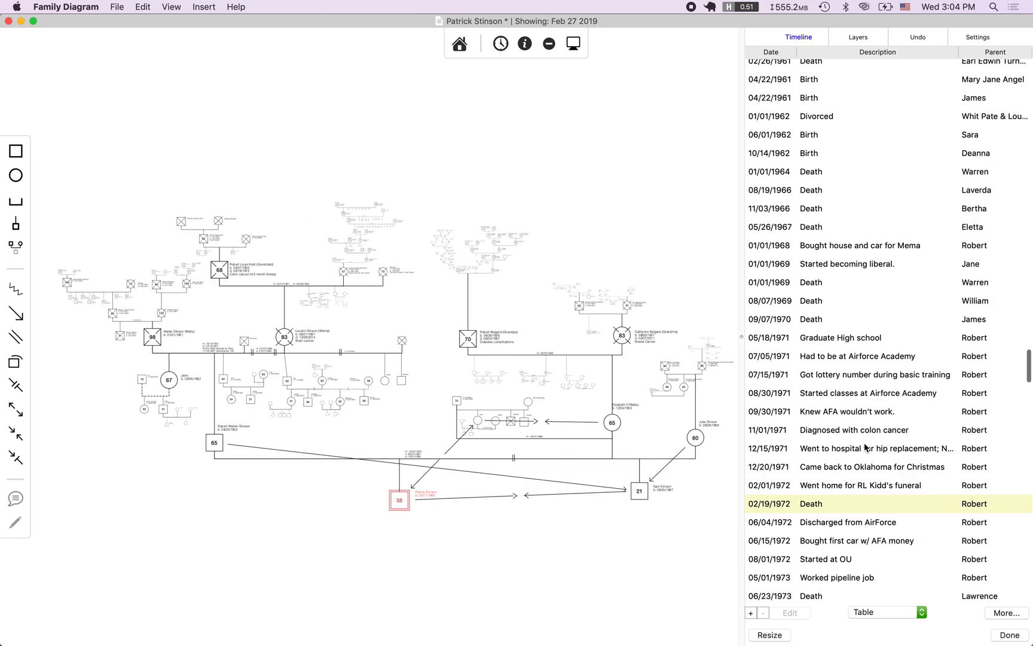
scroll(865, 447, down, 15)
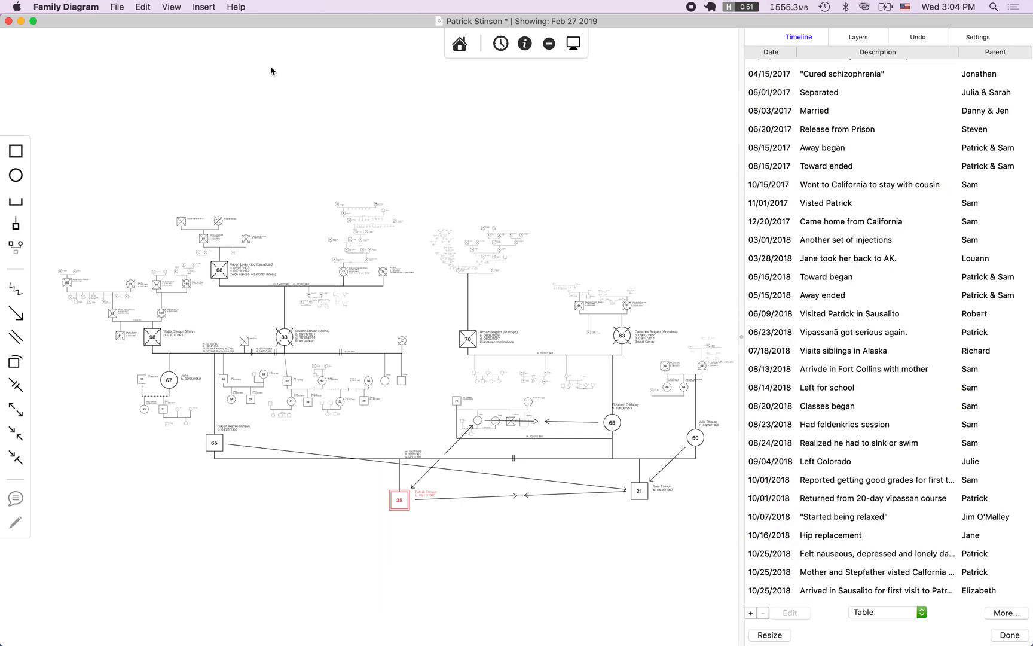
- Activate the paternal family layer and browse its filtered timeline back to the earliest event
click(204, 6)
click(172, 7)
mouse_move(206, 89)
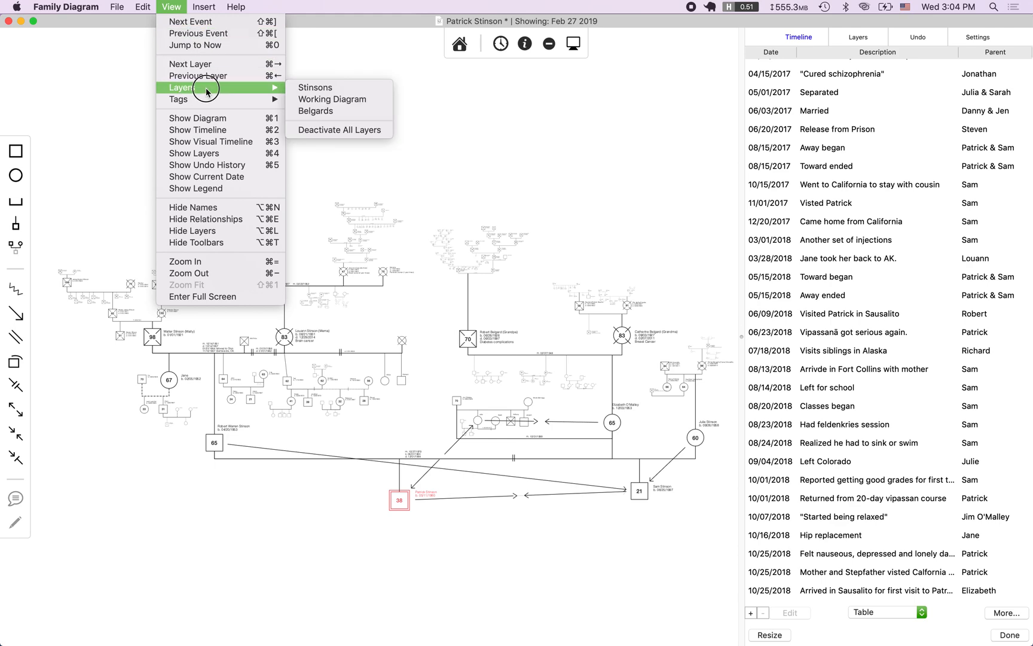
click(309, 88)
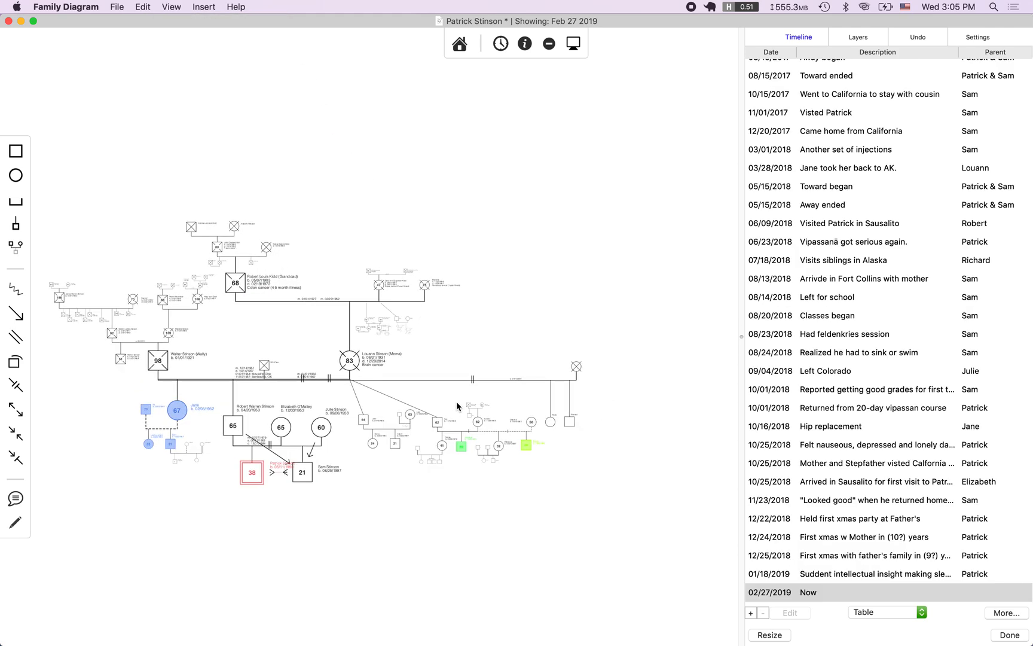
scroll(858, 240, up, 20)
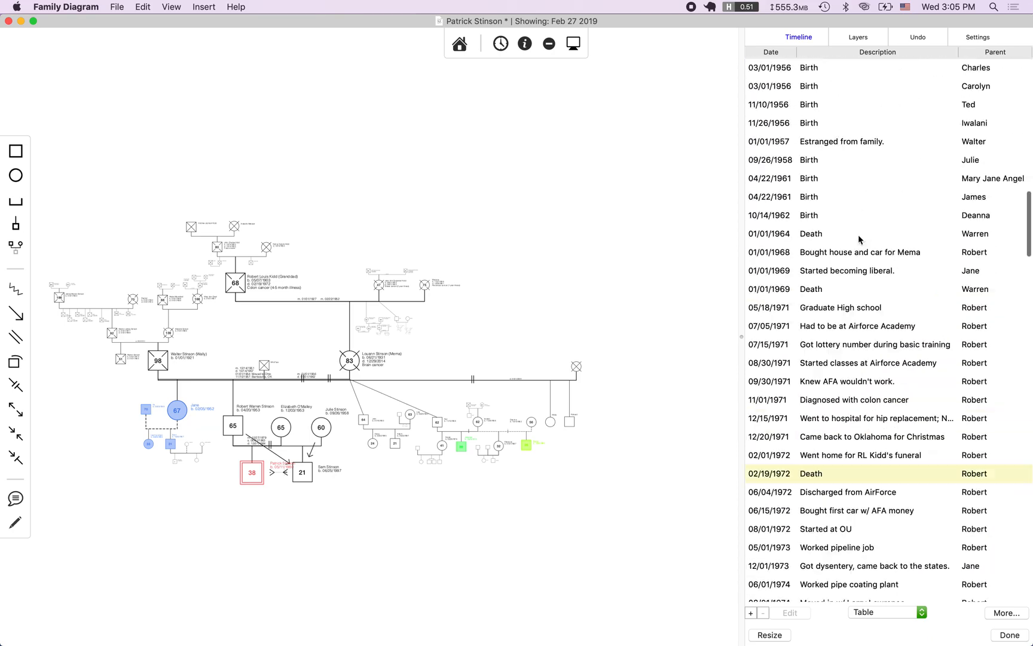
scroll(859, 239, up, 15)
- Switch to the maternal family layer so the timeline lists only that side's events
click(171, 6)
mouse_move(248, 88)
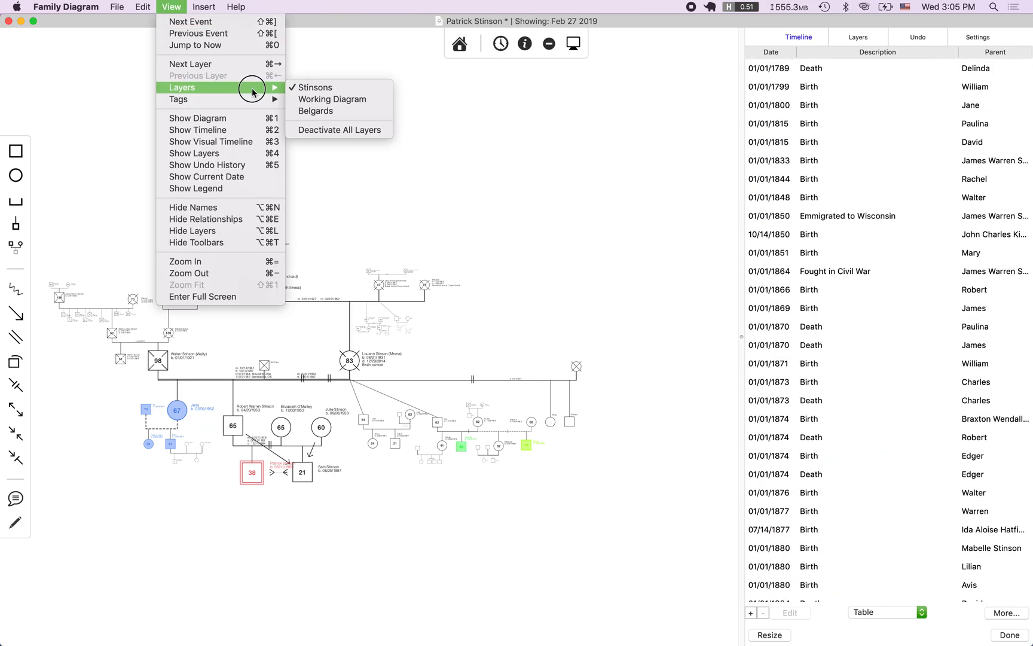
click(312, 111)
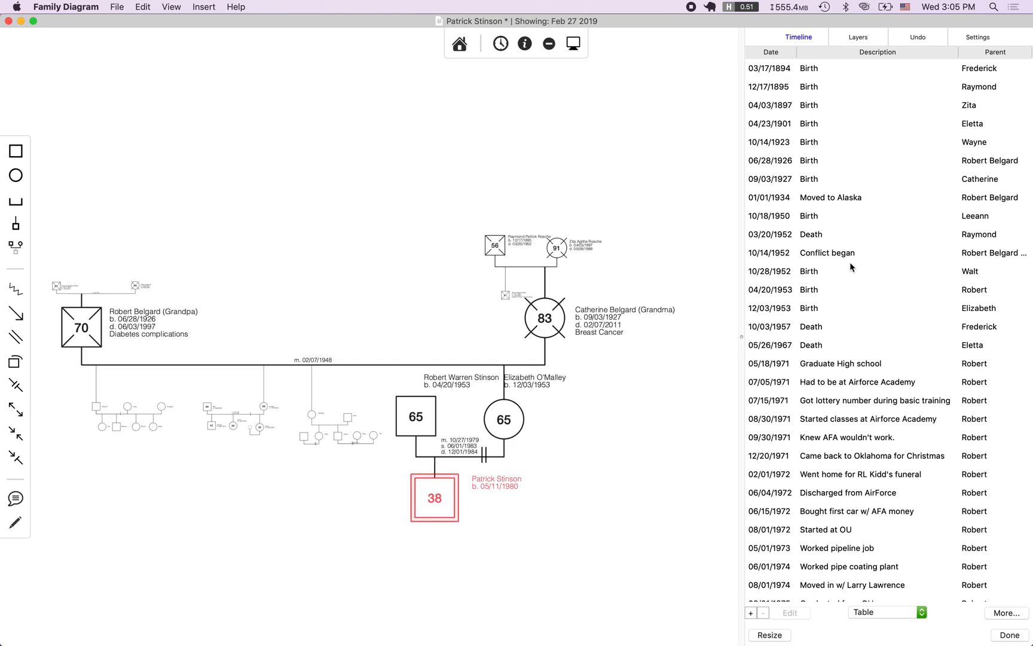
- Browse the maternal layer's timeline and widen it to reveal the location, logged and variable columns
scroll(851, 267, down, 15)
scroll(851, 268, up, 11)
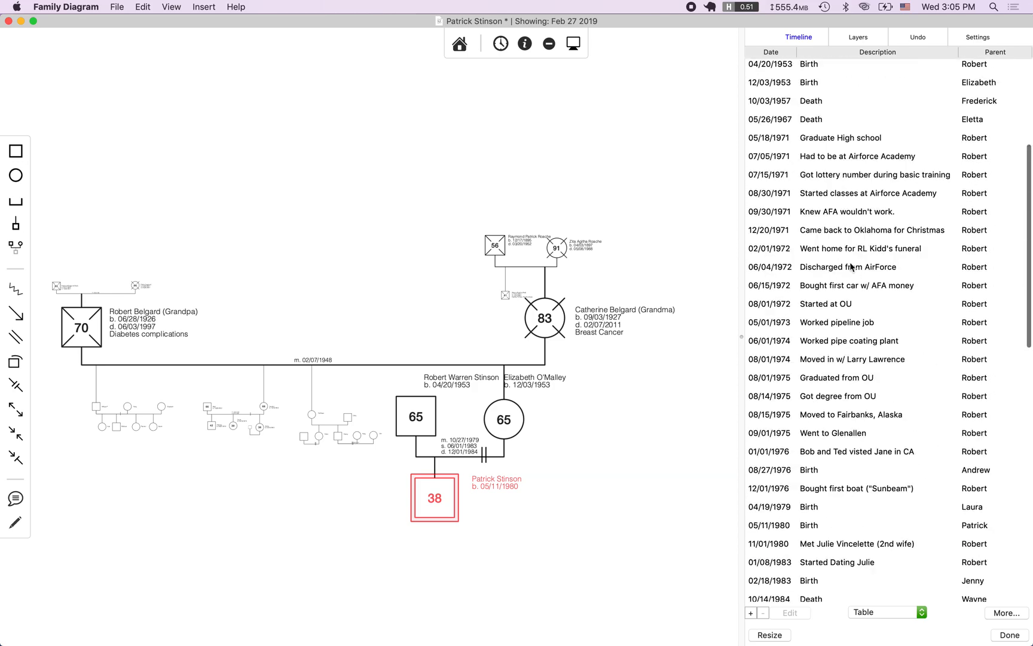
scroll(850, 267, up, 5)
drag(742, 269, 455, 281)
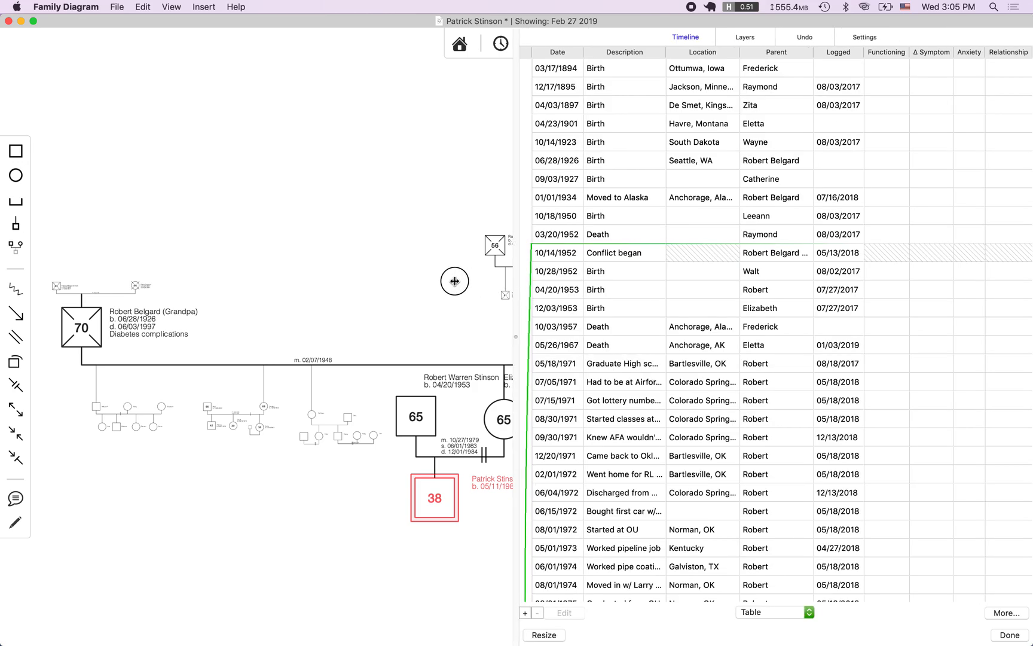
scroll(627, 346, down, 10)
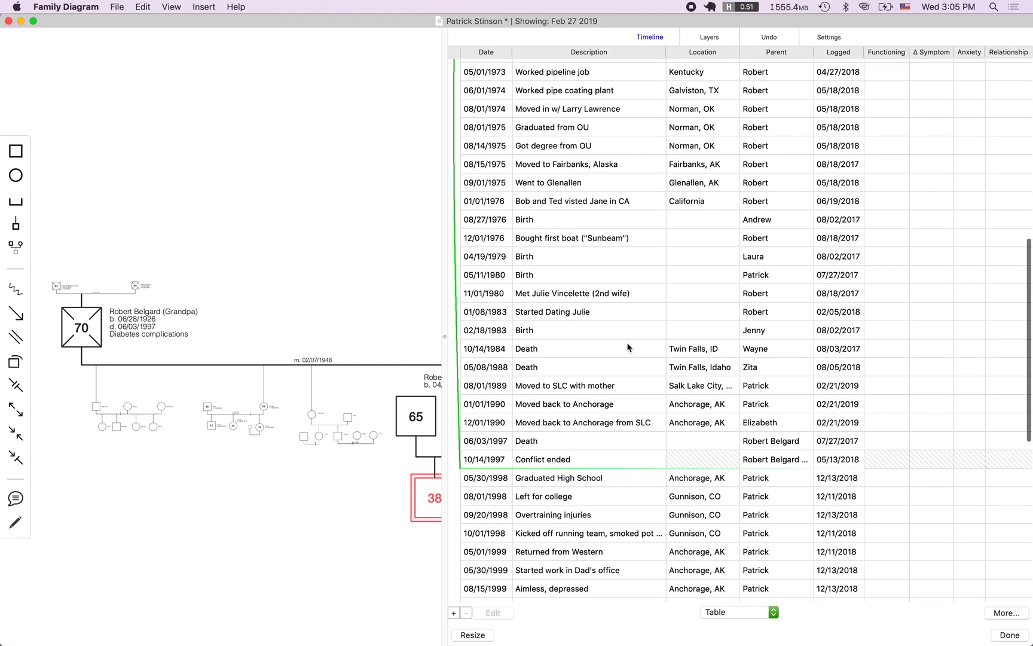
- Show the diagram at the conflict's end on 10/14/1997 and at its beginning on 10/14/1952
click(560, 388)
scroll(583, 346, up, 12)
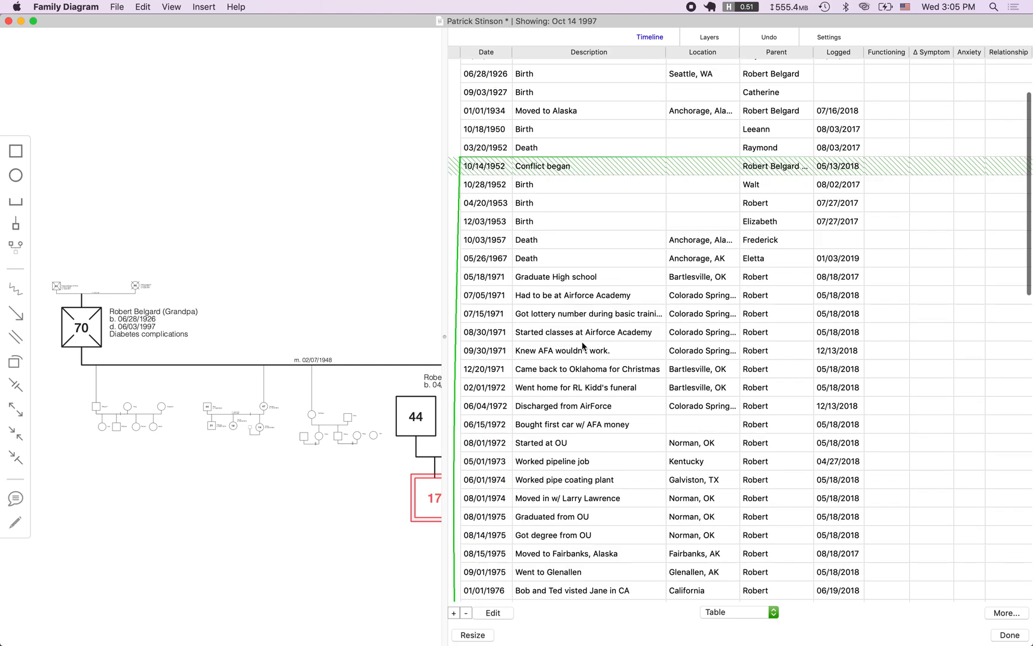
scroll(583, 346, up, 3)
click(553, 254)
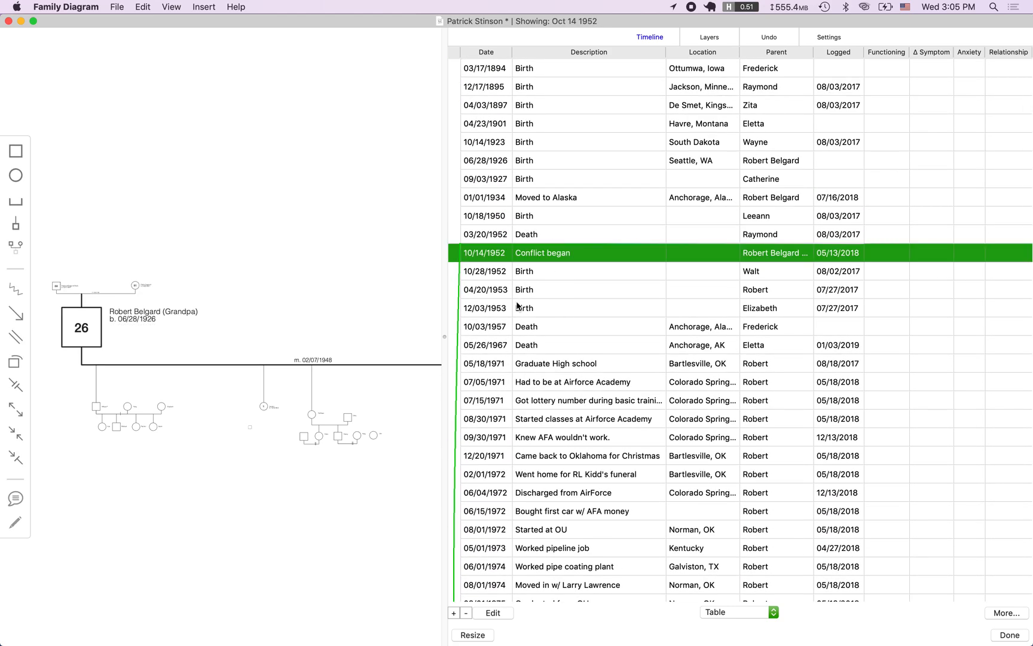
- Review the timeline's later events through 2019 and narrow the timeline to uncover the diagram
scroll(518, 307, down, 15)
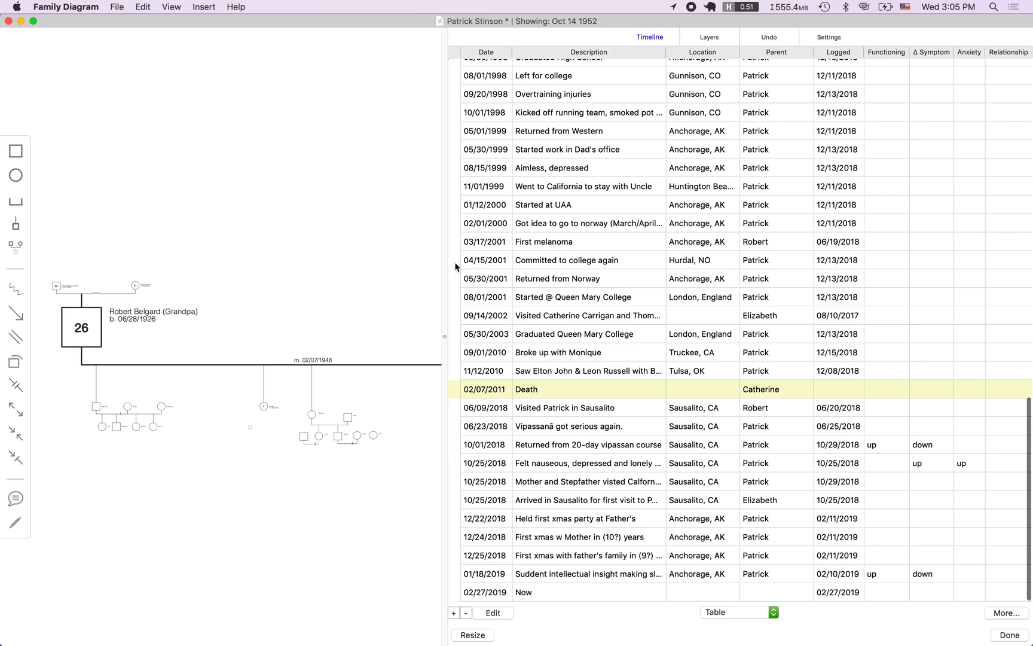
scroll(458, 268, up, 5)
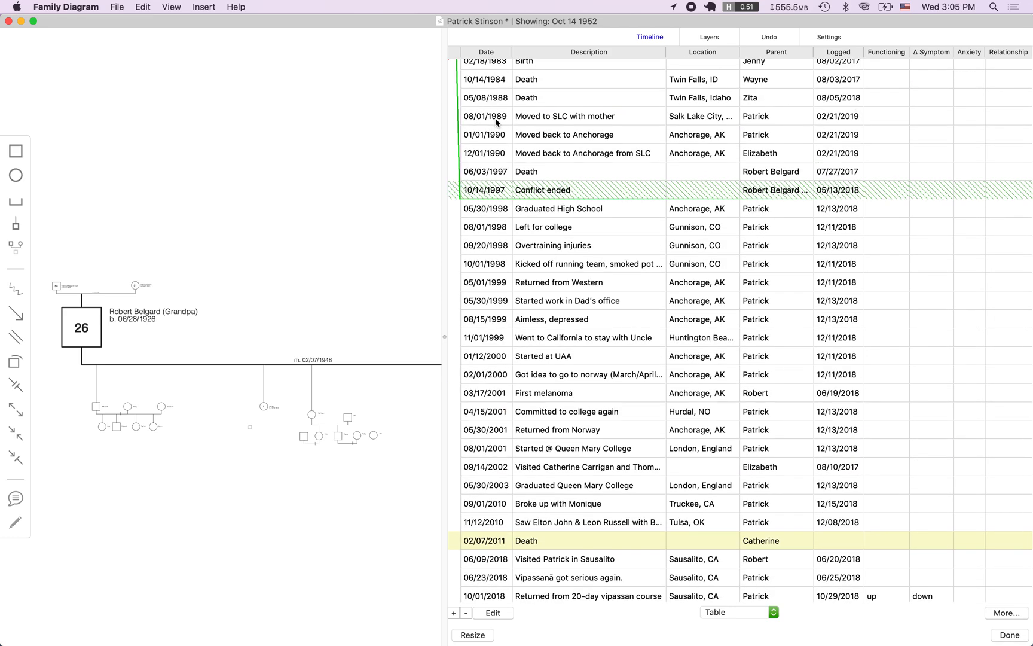
drag(445, 146, 799, 168)
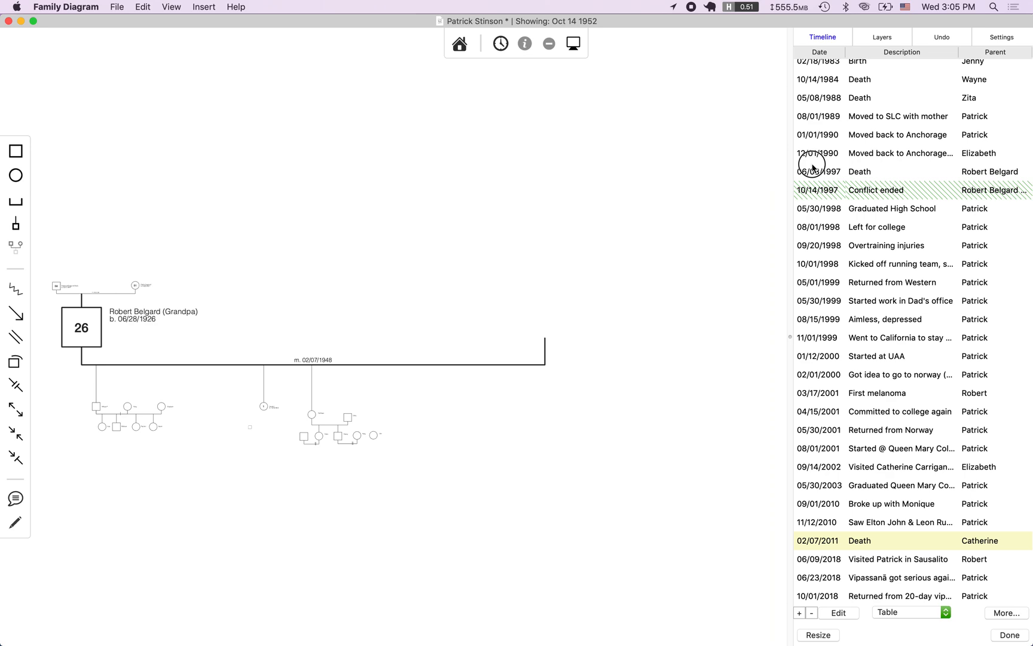
key(super+Tab)
key(super+Tab)
key(super+Tab)
key(super+Tab)
key(super+Tab)
key(super+Tab)
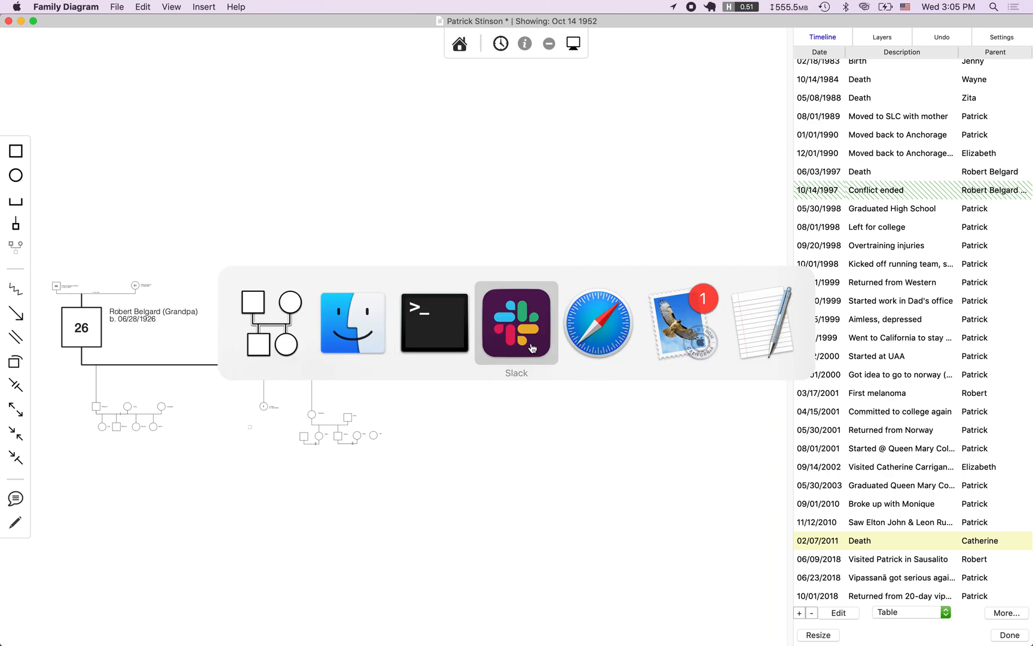
mouse_move(683, 634)
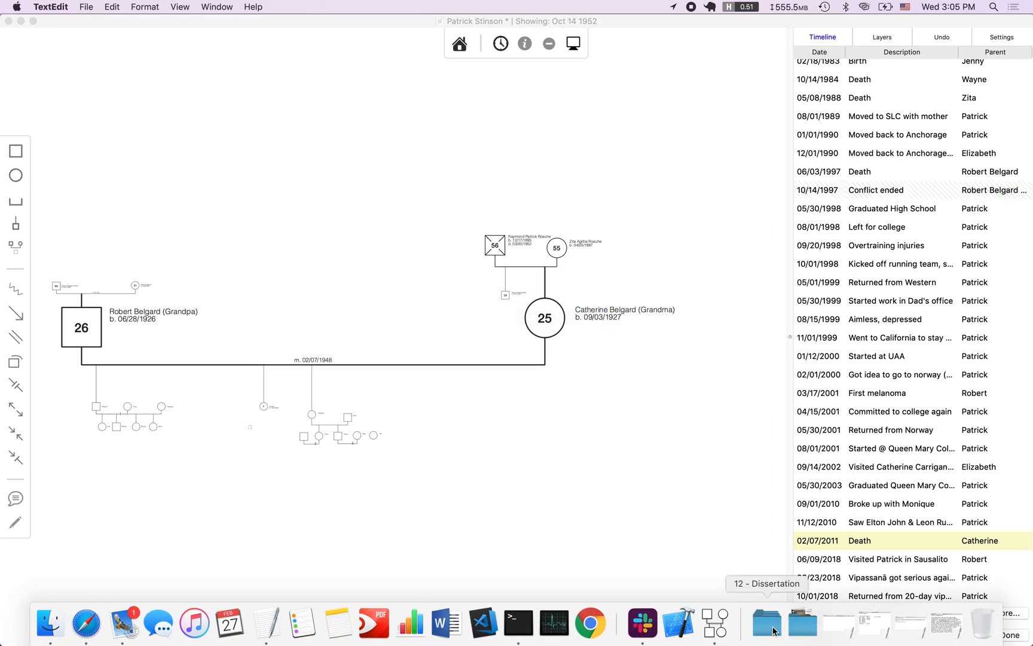
- Close the current diagram without saving its changes and open the Multiple Birth Test diagram
click(503, 46)
click(461, 48)
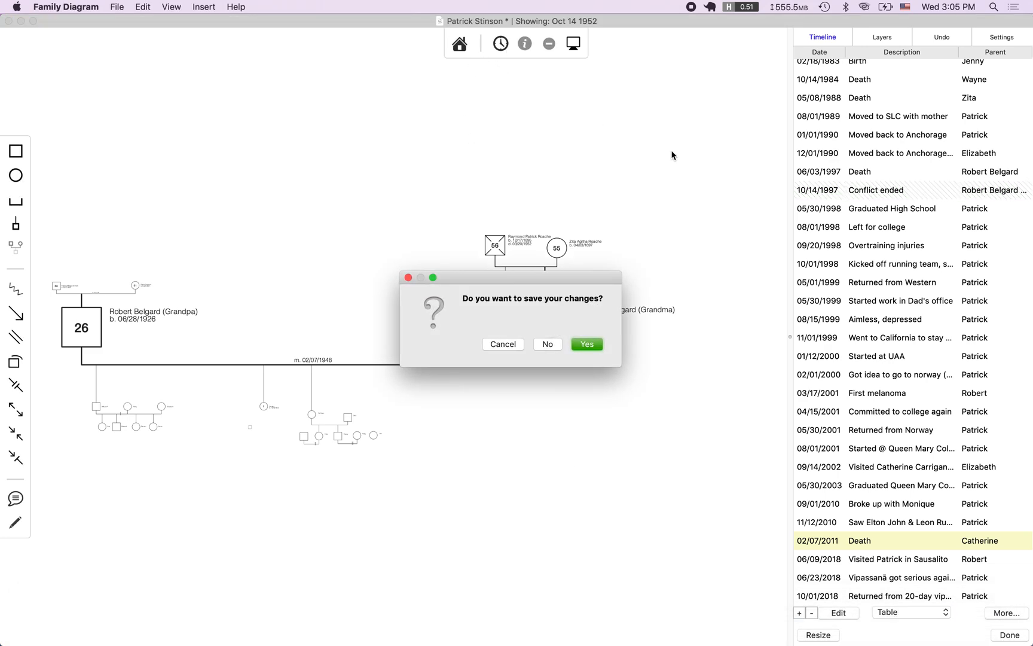
click(547, 344)
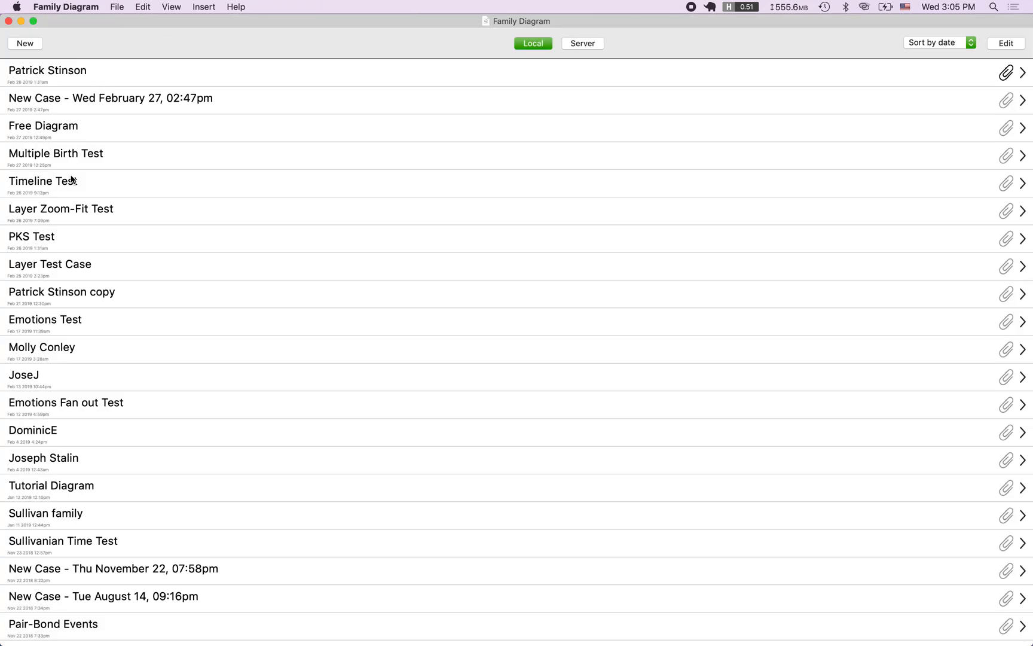
click(63, 155)
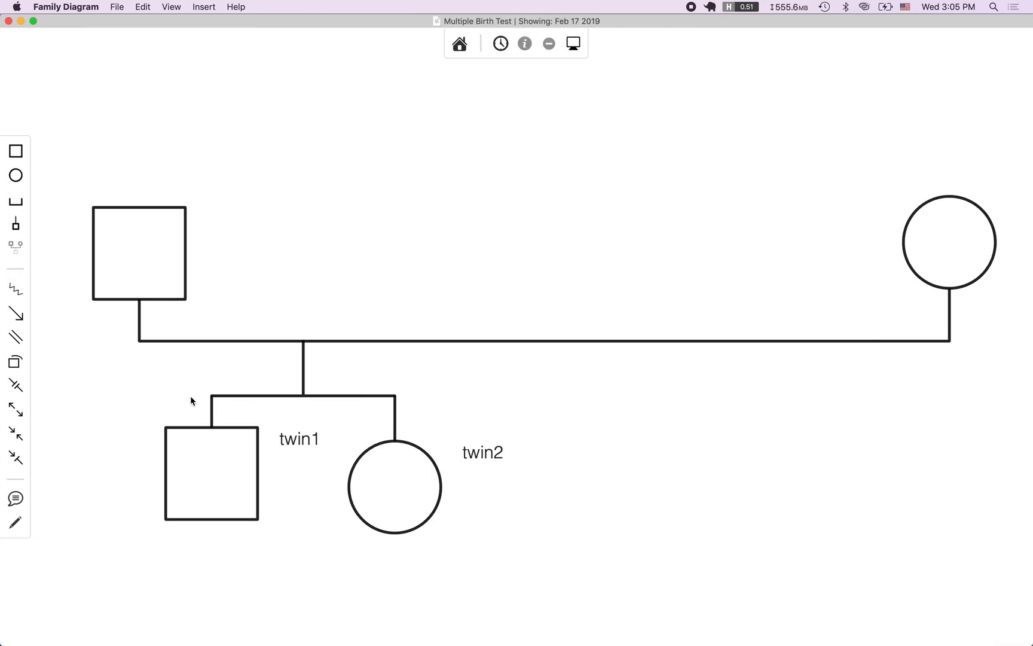
- Point out the twin1 and twin2 siblings on their shared birth line and leave nothing selected
click(221, 446)
click(393, 479)
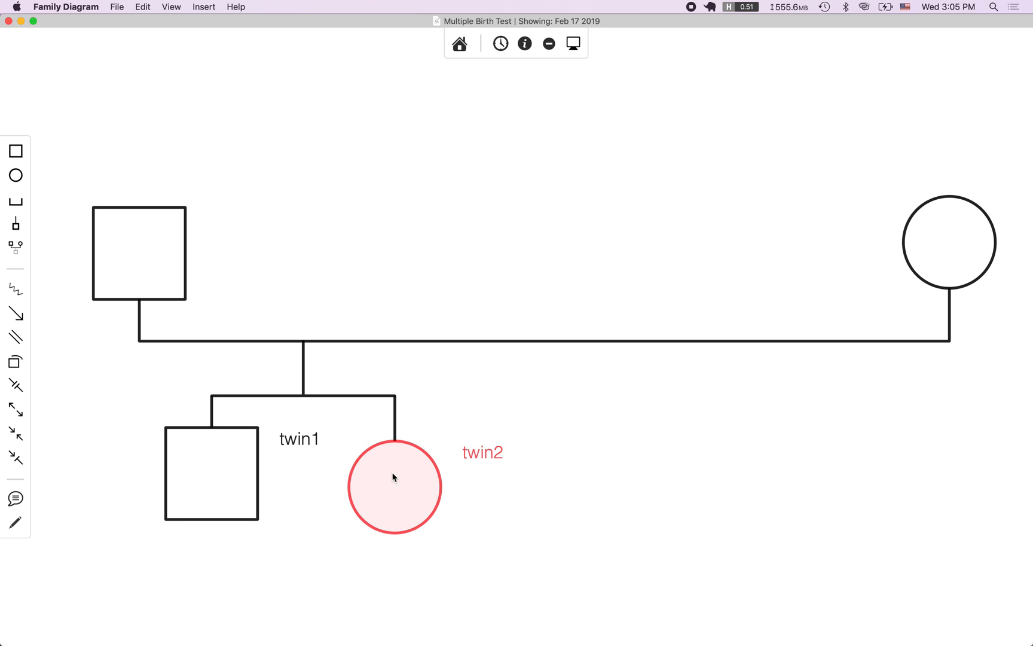
click(422, 401)
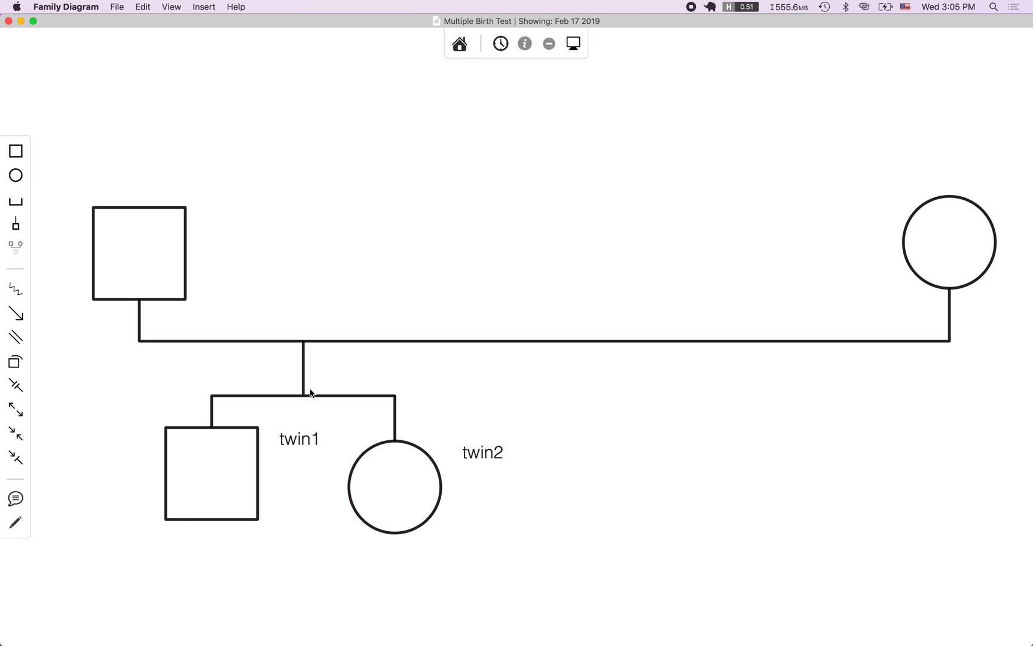
- Add a small female beside twin2 and attach her as a child to the twins' shared birth line
scroll(311, 391, up, 2)
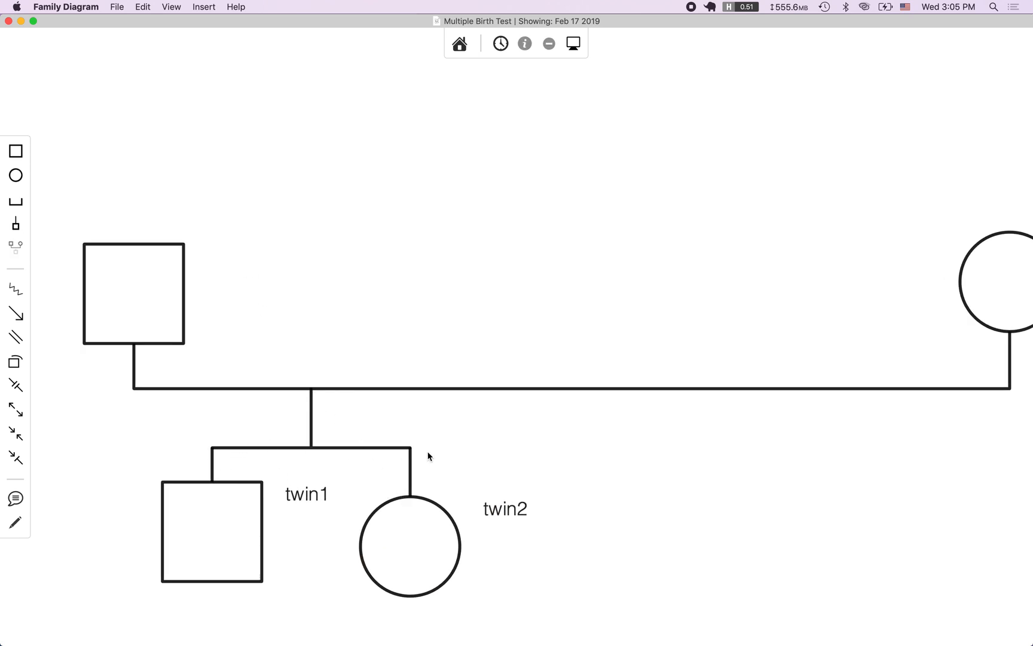
scroll(427, 455, down, 4)
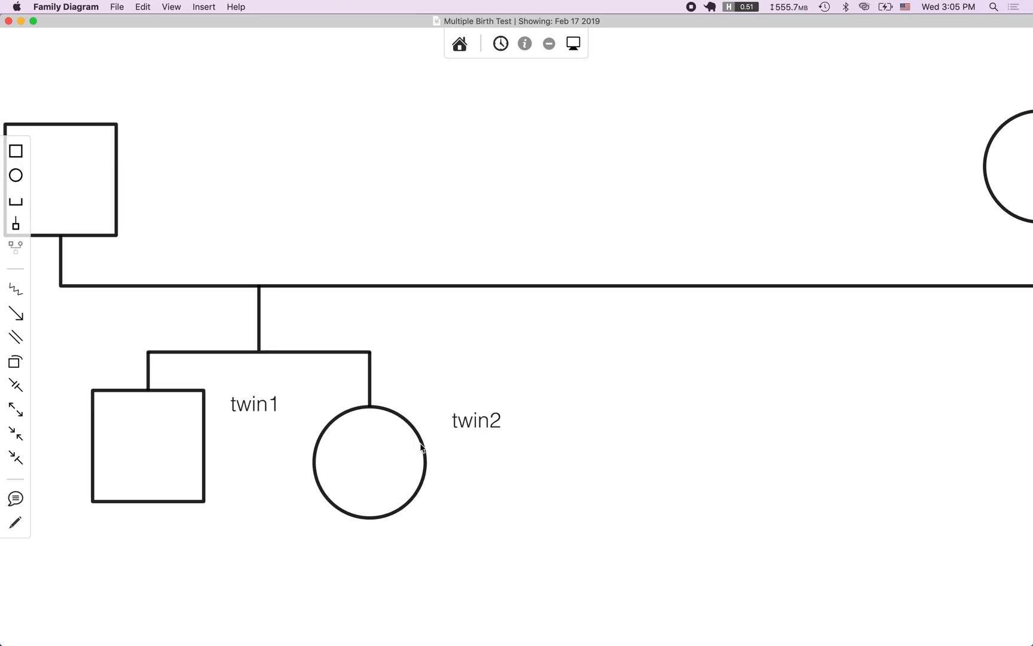
key(super+shift+f)
click(607, 471)
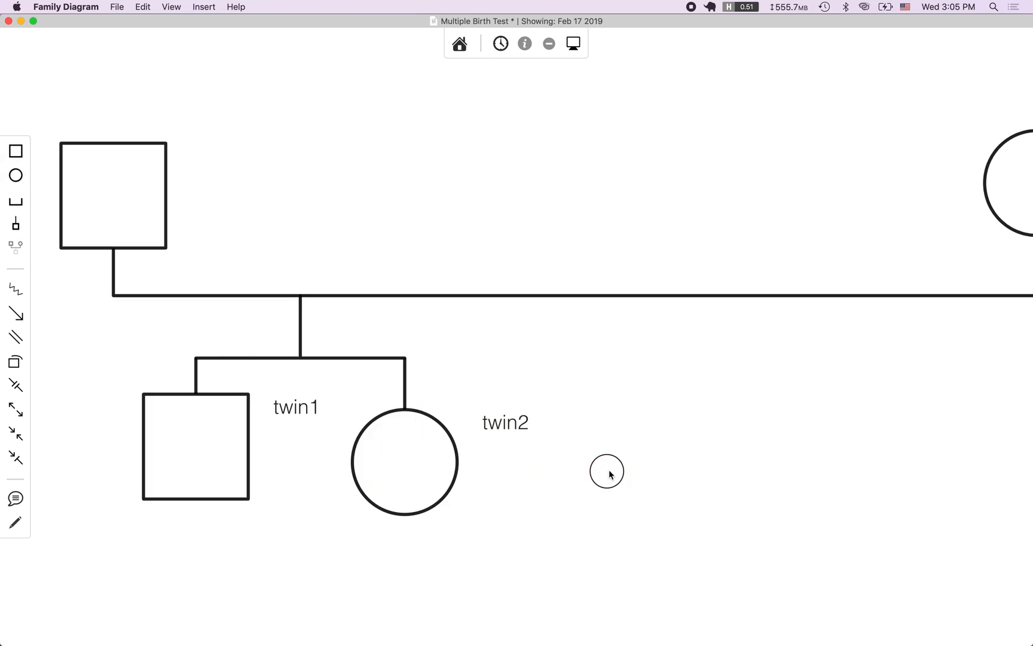
key(super+shift+c)
drag(614, 470, 403, 370)
- Set the newly added female sibling's size to Large and close her properties
double_click(606, 471)
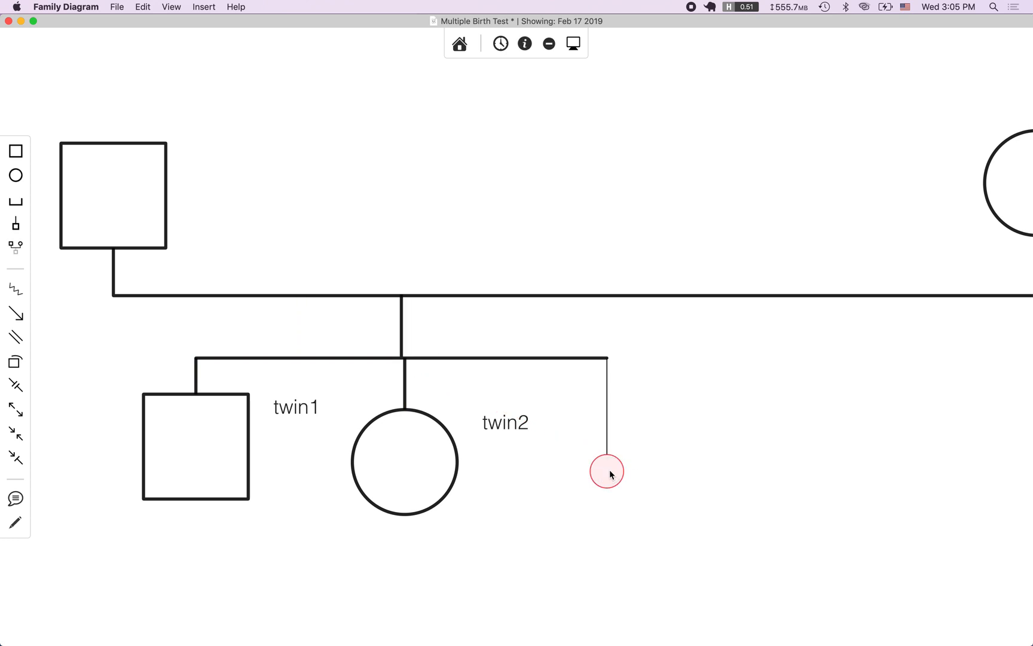
click(921, 169)
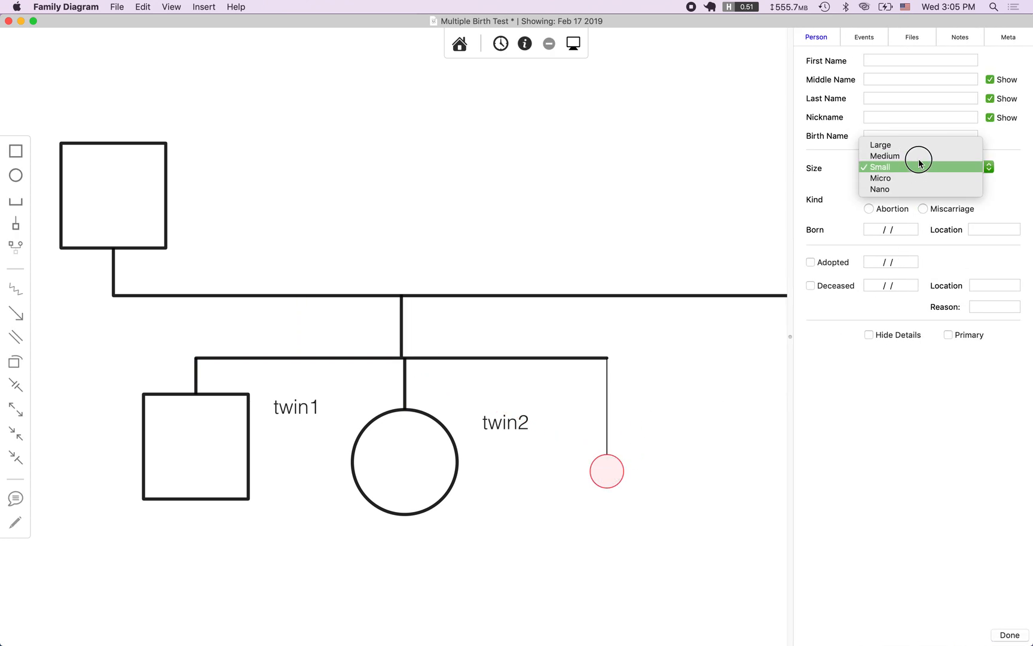
click(919, 155)
click(888, 167)
click(890, 154)
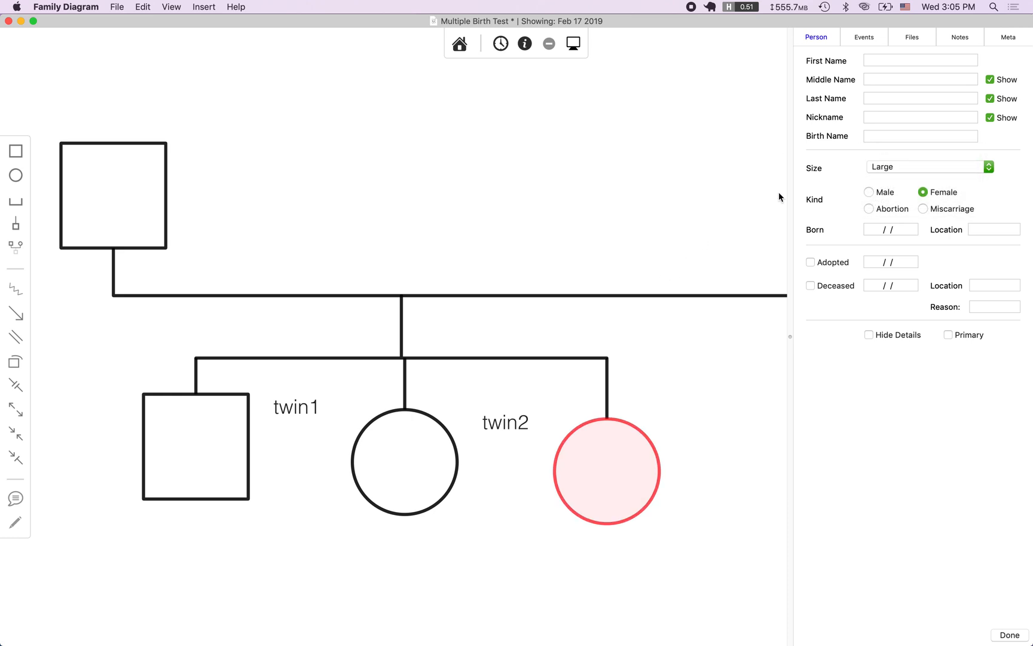
click(630, 235)
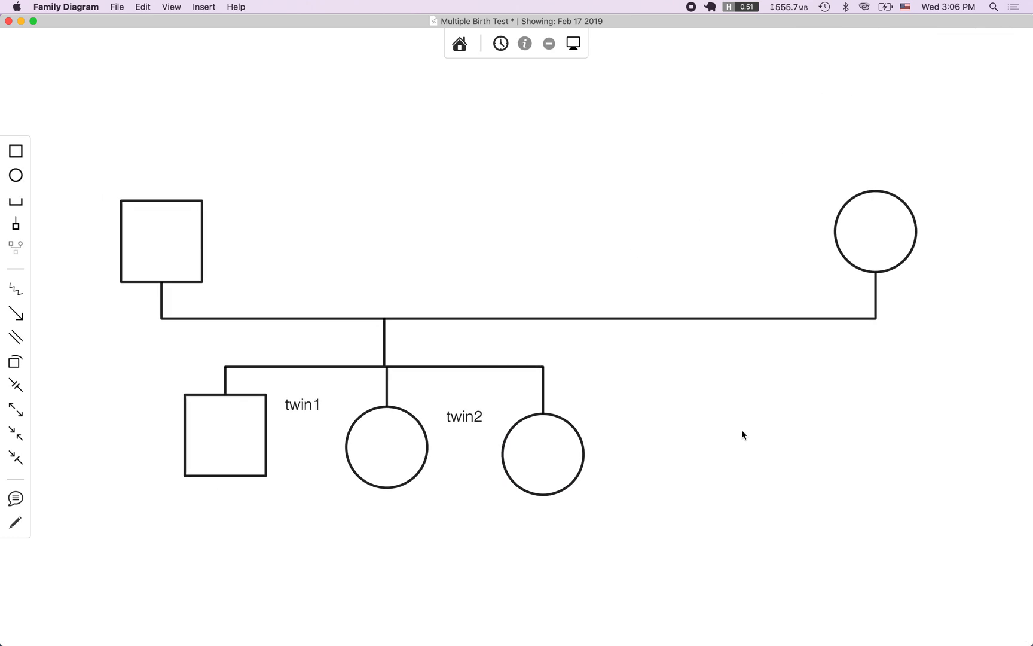
- Open the Family Diagram User Manual and examine its core principles, time section and legend of basic symbols
click(235, 6)
click(249, 42)
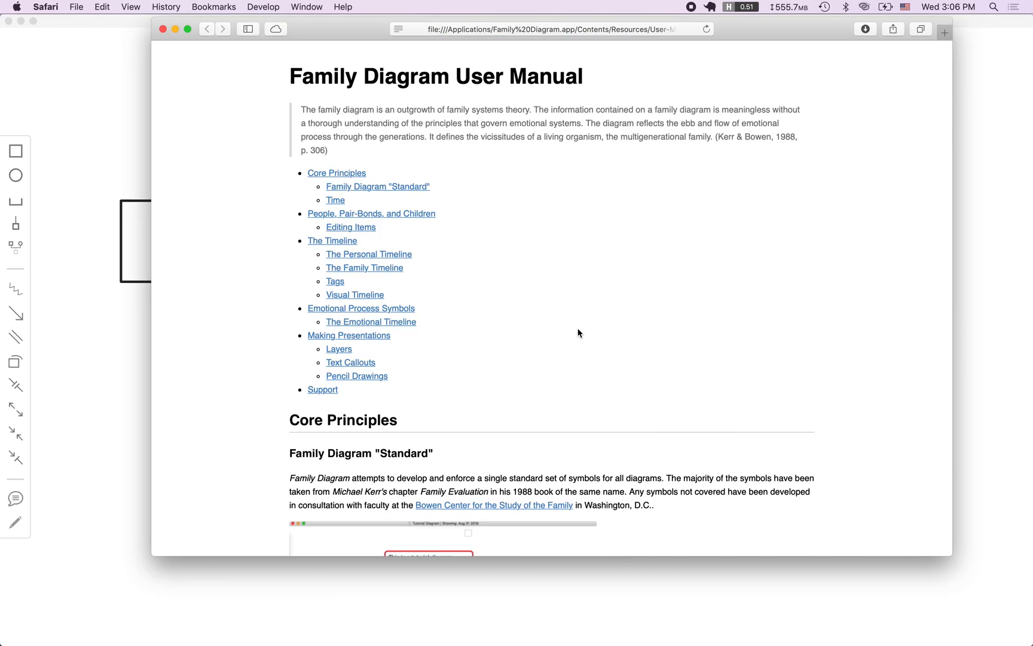
scroll(578, 333, down, 9)
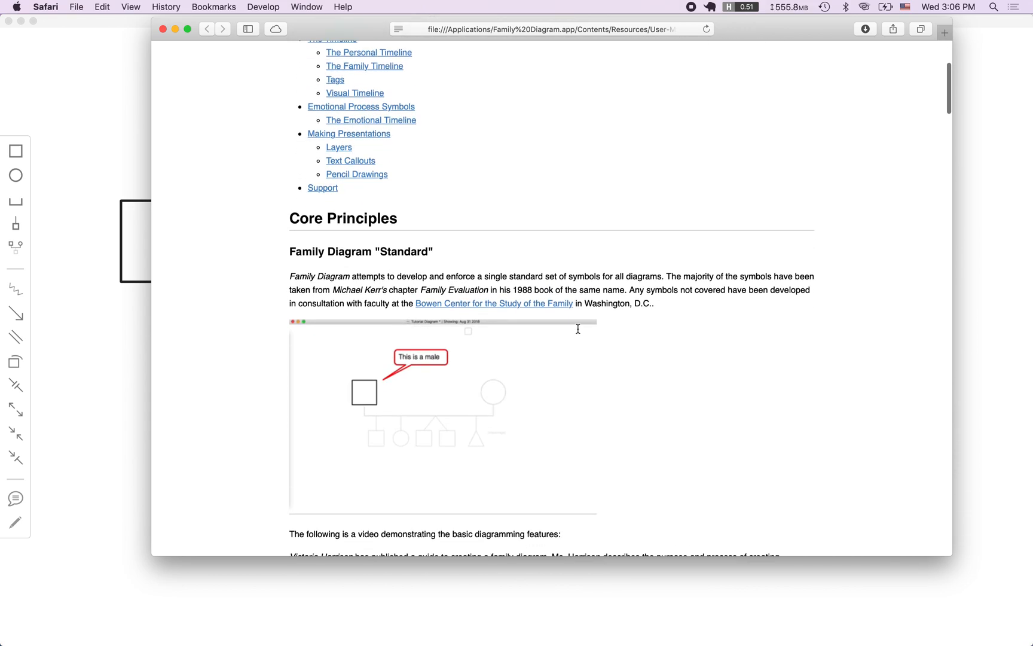
scroll(611, 391, down, 8)
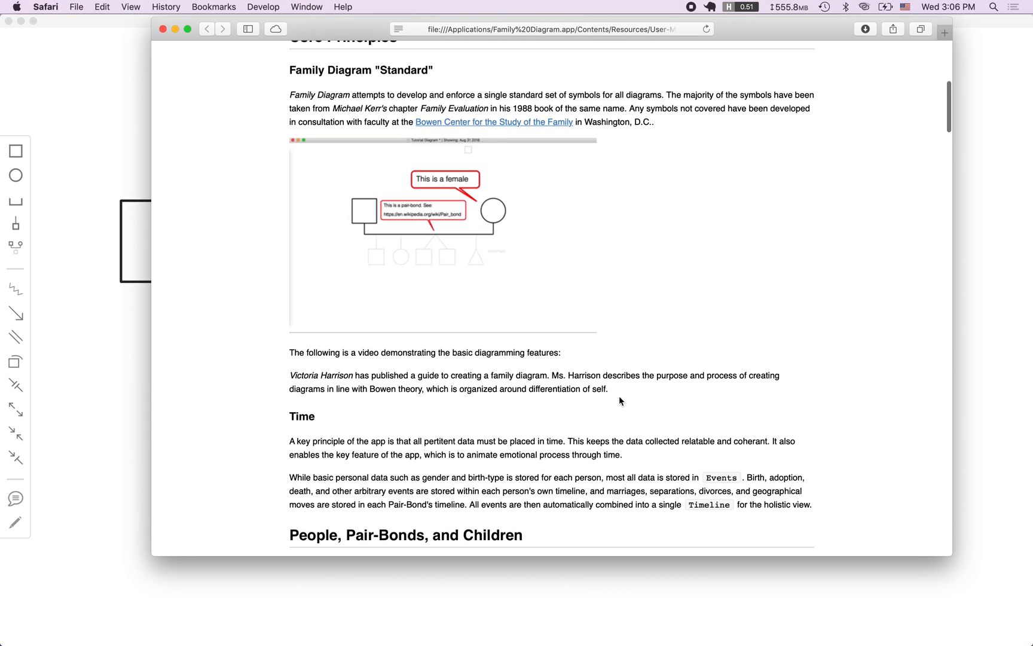
scroll(619, 395, down, 8)
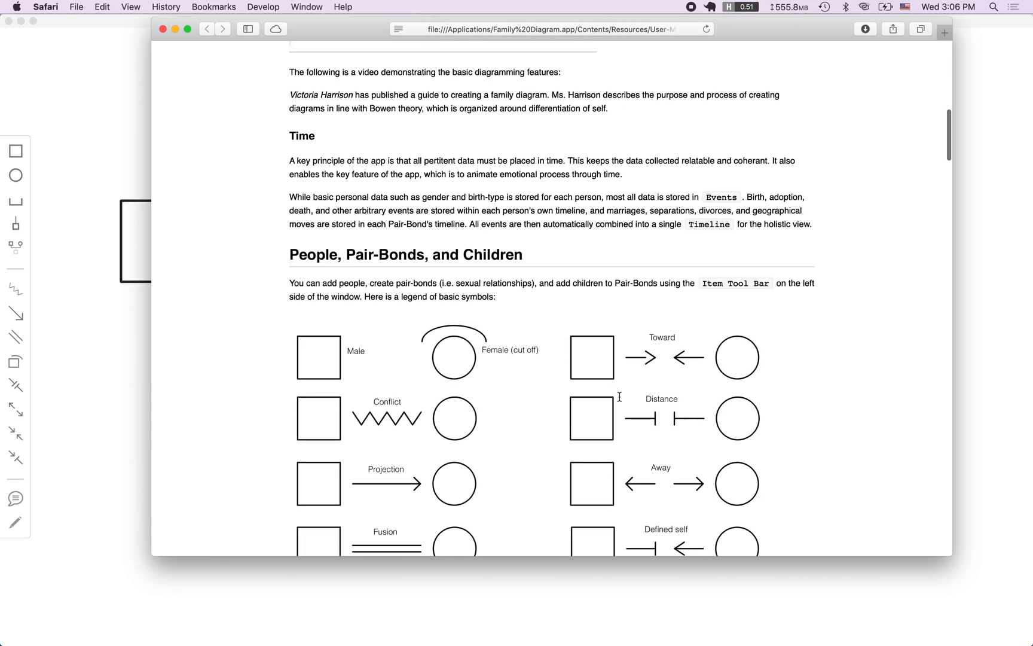
scroll(628, 423, down, 4)
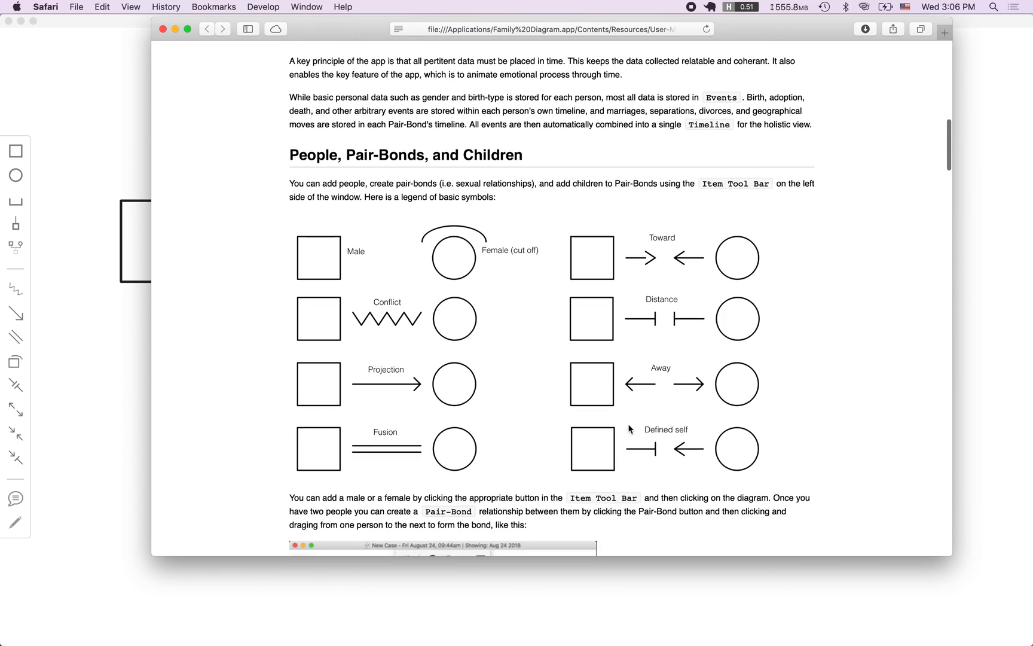
- Skim the manual's sections on pair-bonds, children, the timeline, tags and the visual timeline, and return to Family Diagram
scroll(613, 308, down, 10)
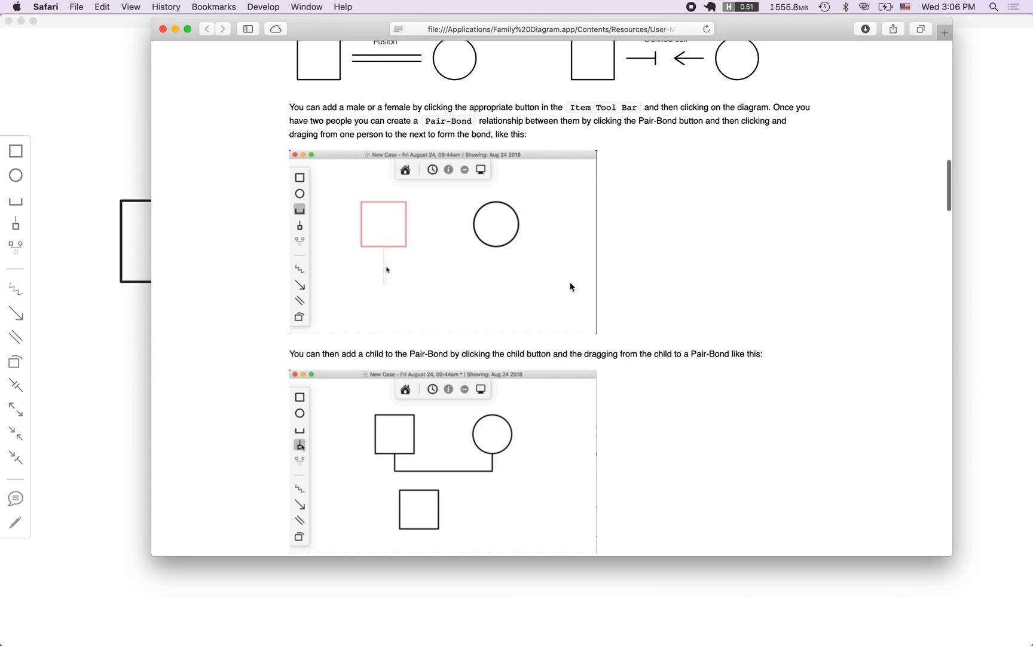
scroll(570, 286, down, 15)
scroll(570, 286, down, 20)
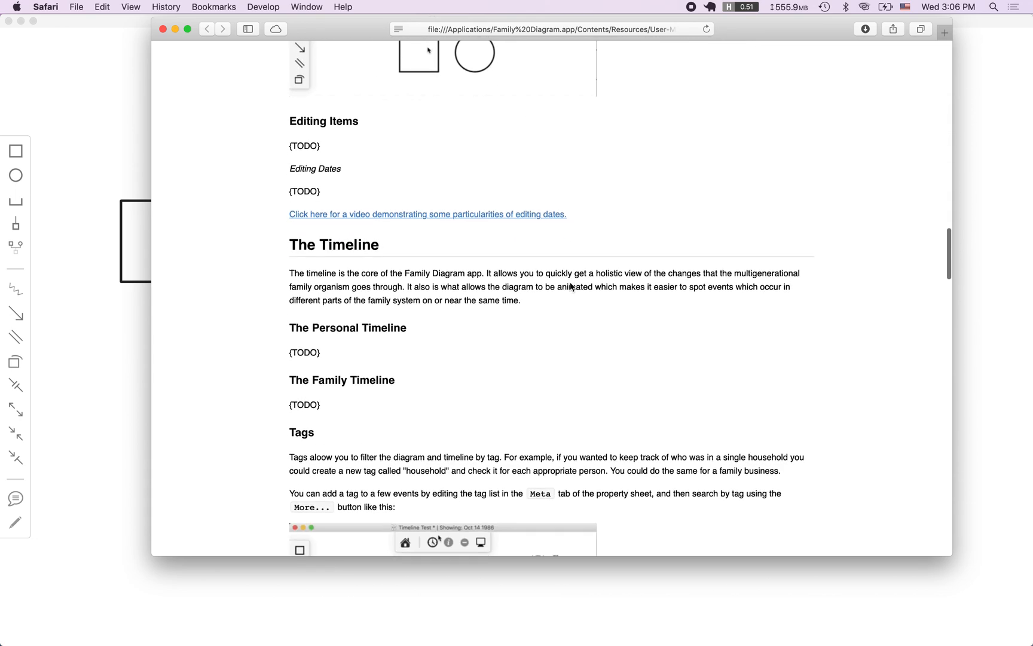
scroll(570, 286, down, 12)
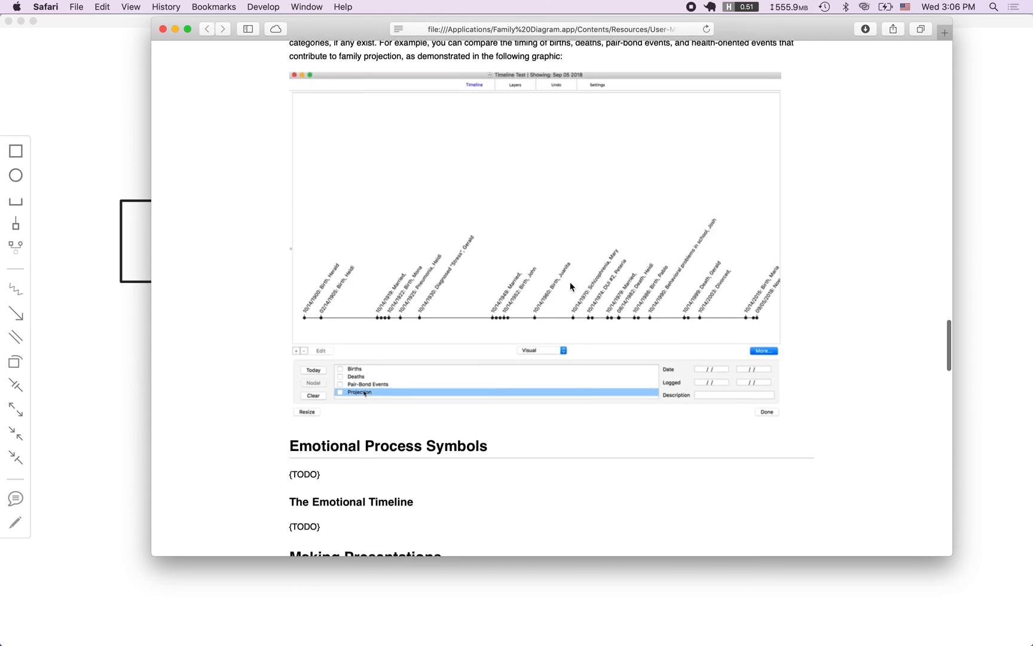
click(92, 155)
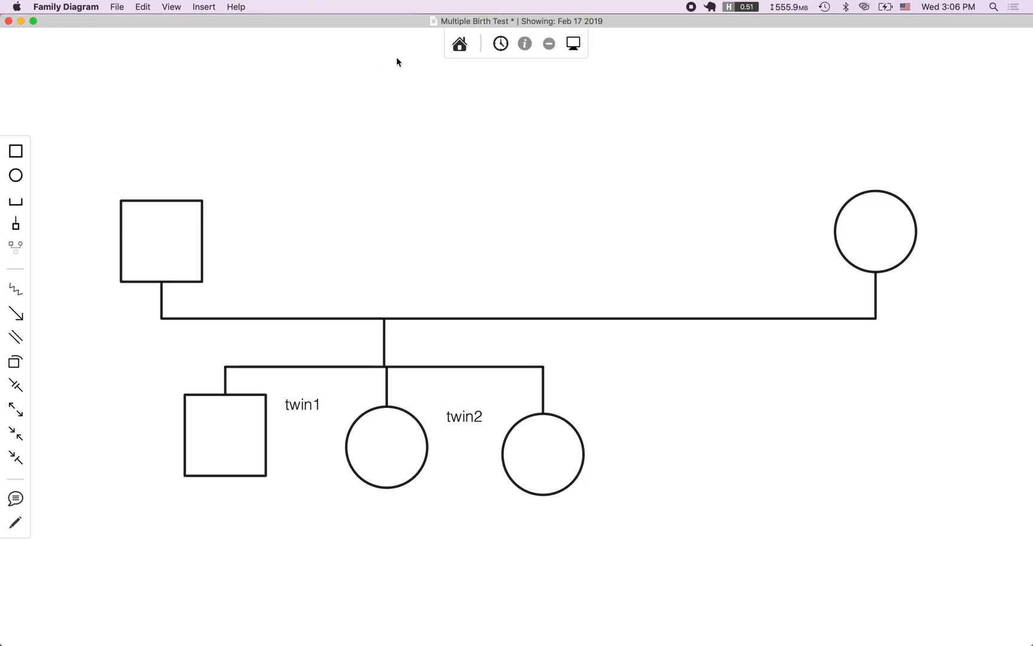
- View the Multiple Birth Test timeline, close that diagram without saving, and reopen the previous family case
click(502, 44)
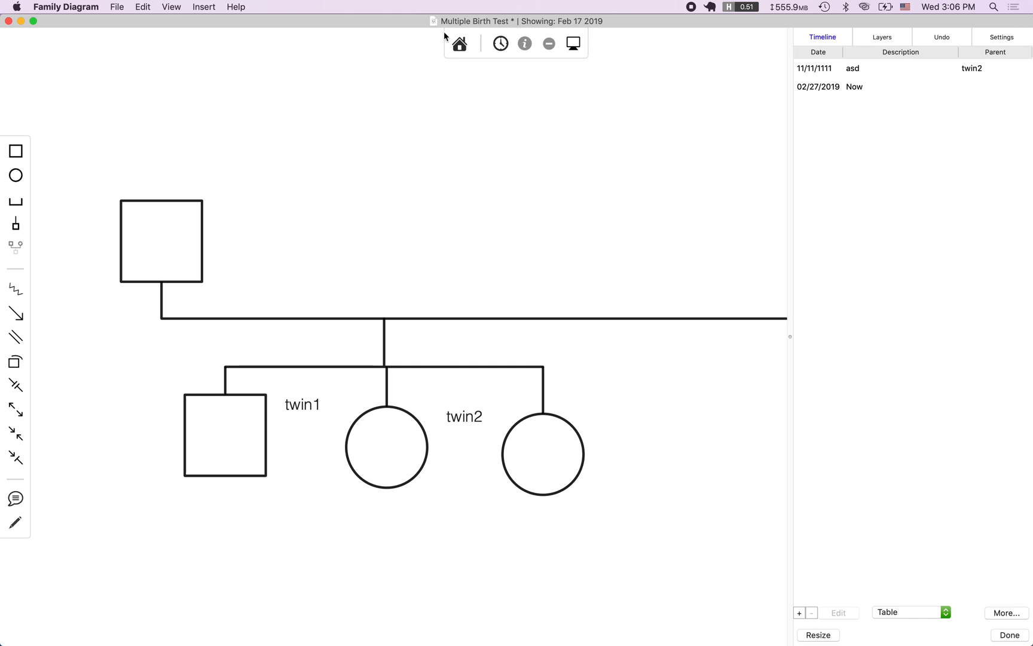
click(463, 45)
click(547, 344)
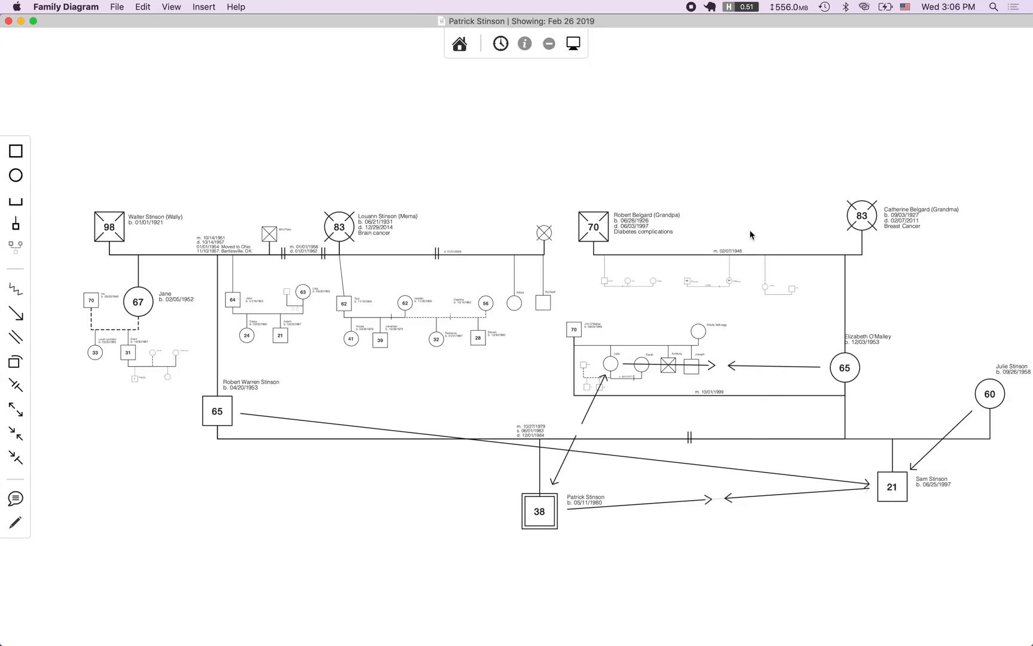
- Display the family case's timeline widened to all its columns, and reset the diagram to show every person and event
click(500, 43)
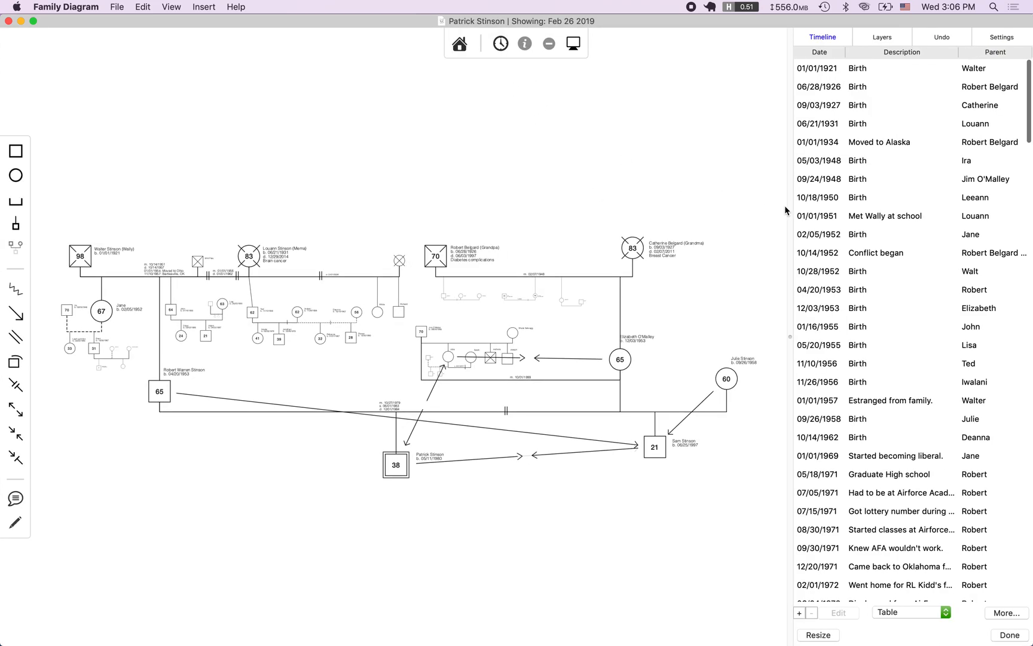
drag(790, 208, 570, 205)
key(super+r)
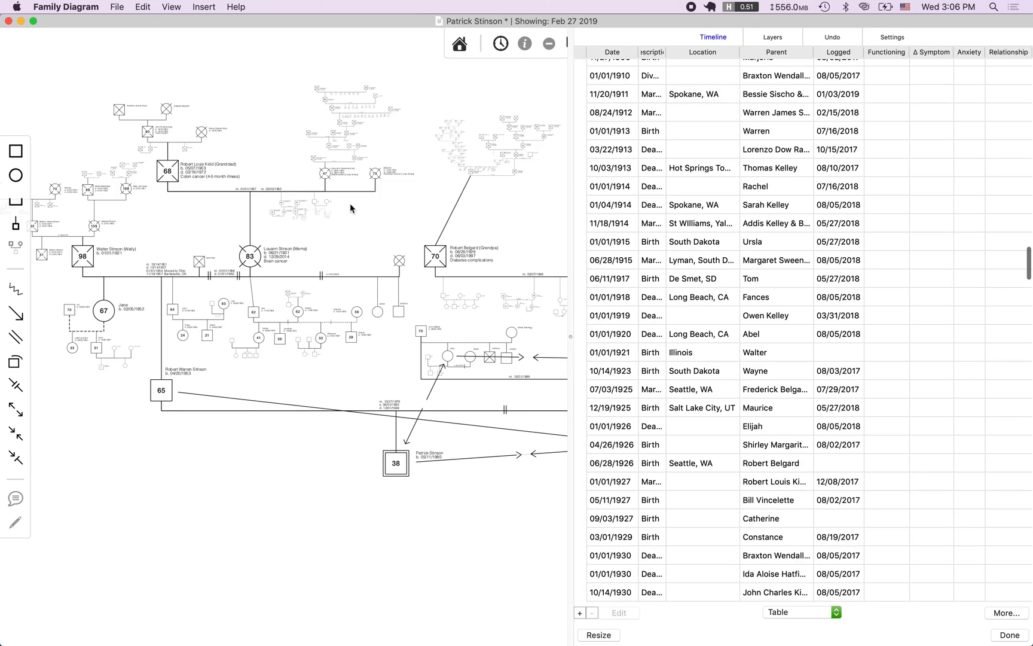
- Fit more of the family diagram into view, widen the timeline pane, and switch the timeline from Table to Visual
scroll(317, 289, down, 3)
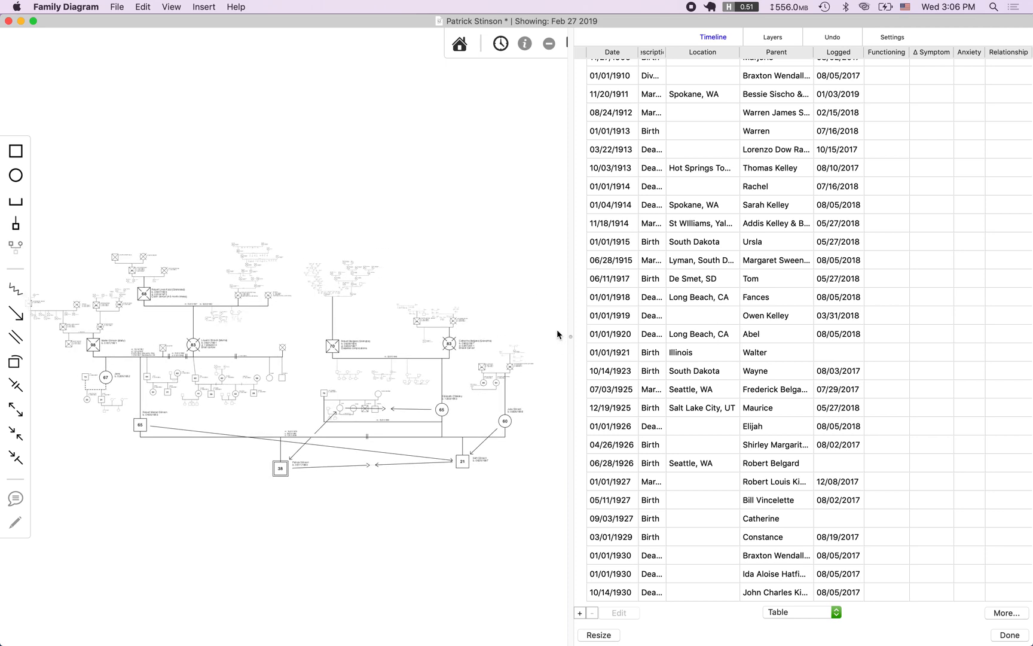
drag(570, 335, 345, 331)
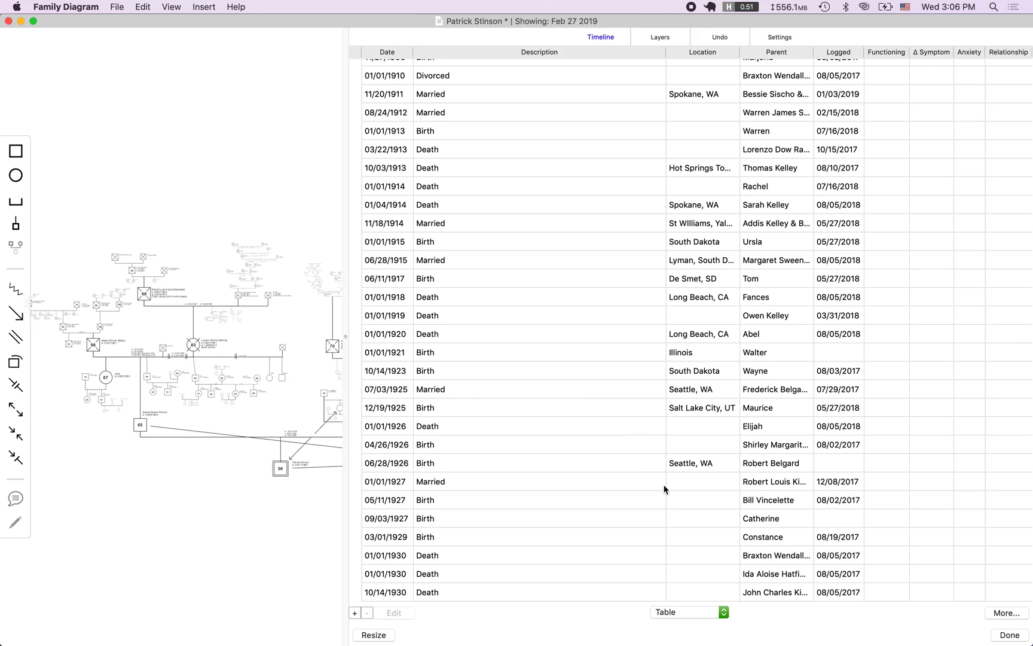
click(692, 611)
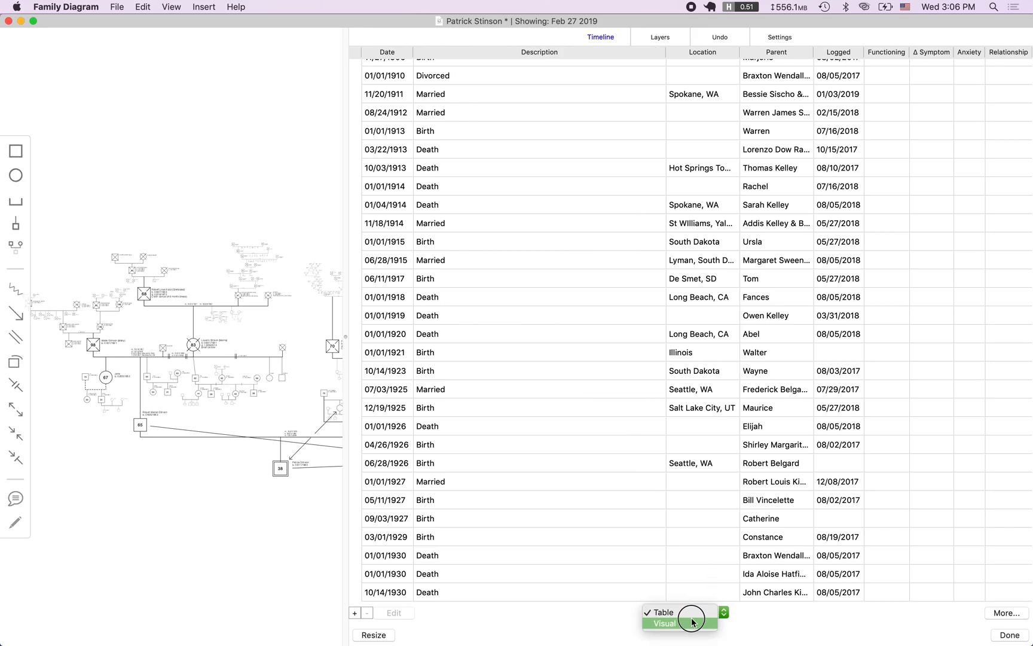
click(692, 622)
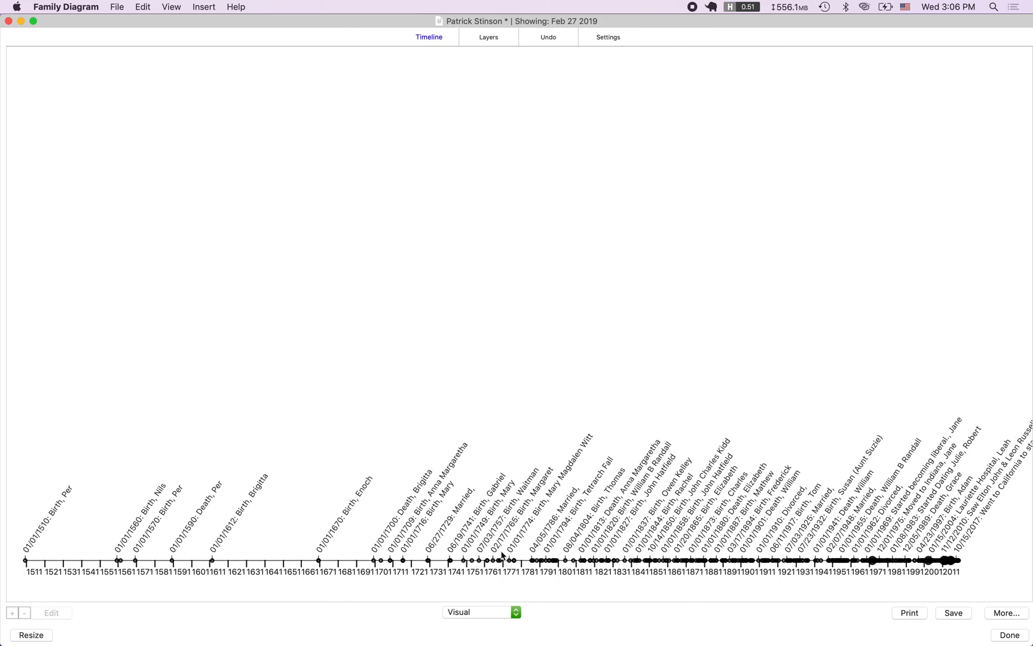
- Reveal the visual timeline's filter options and filter it to the father's tag only
click(1004, 616)
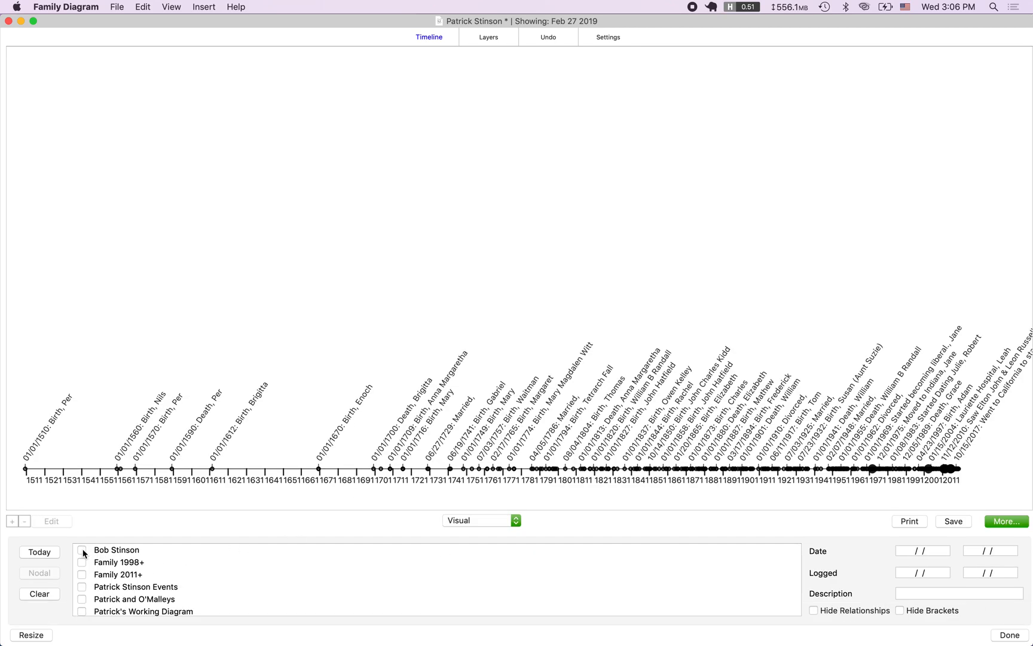
click(116, 550)
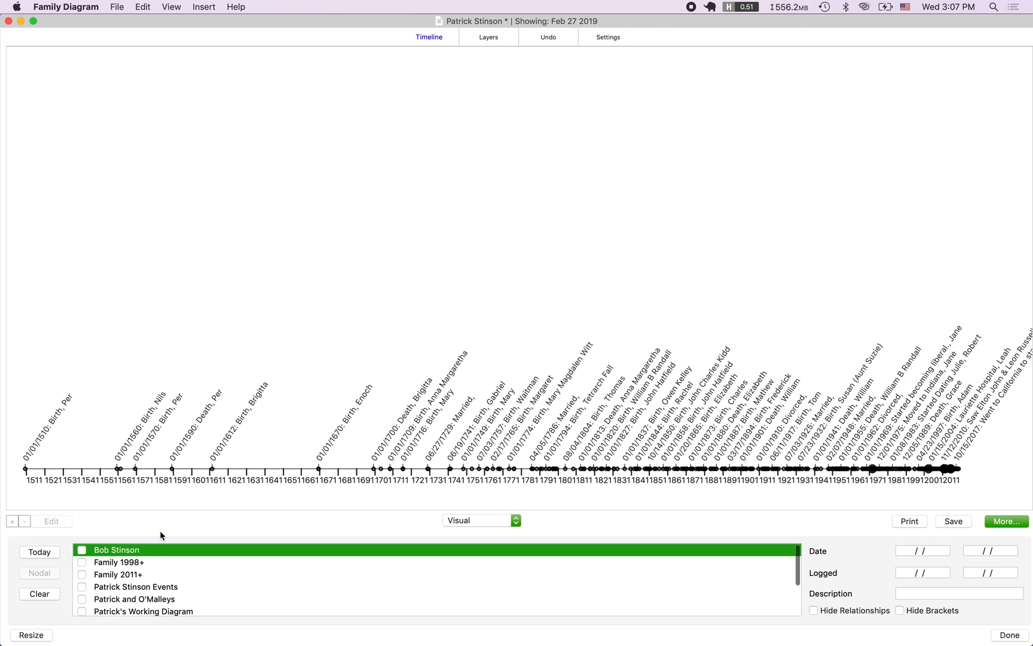
click(81, 550)
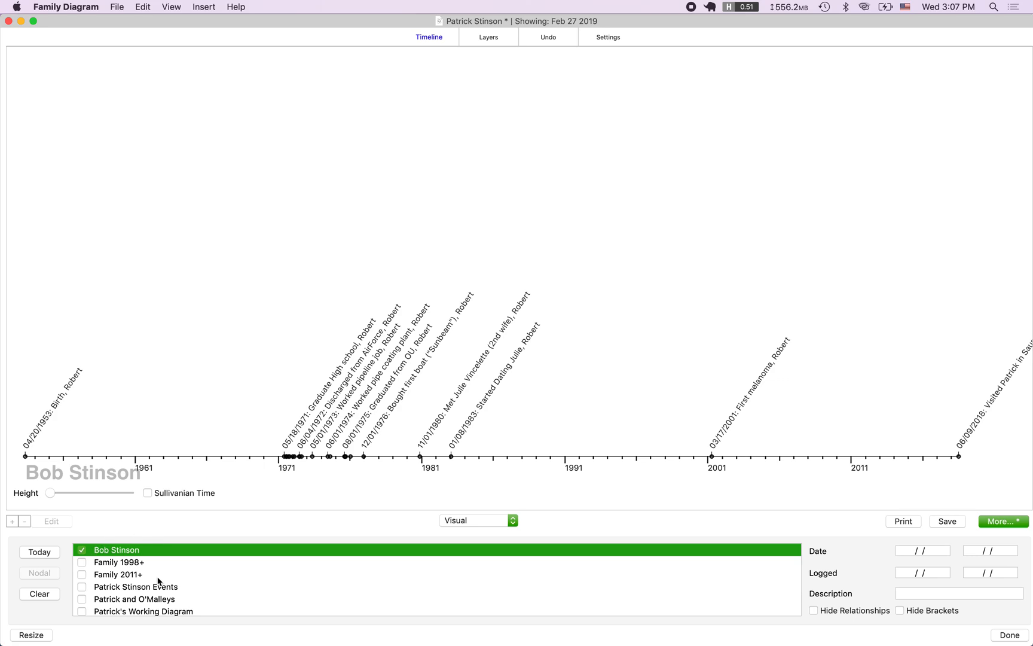
- Add the elder son's and the younger son's events tags as separate rows on the visual timeline
scroll(159, 580, down, 3)
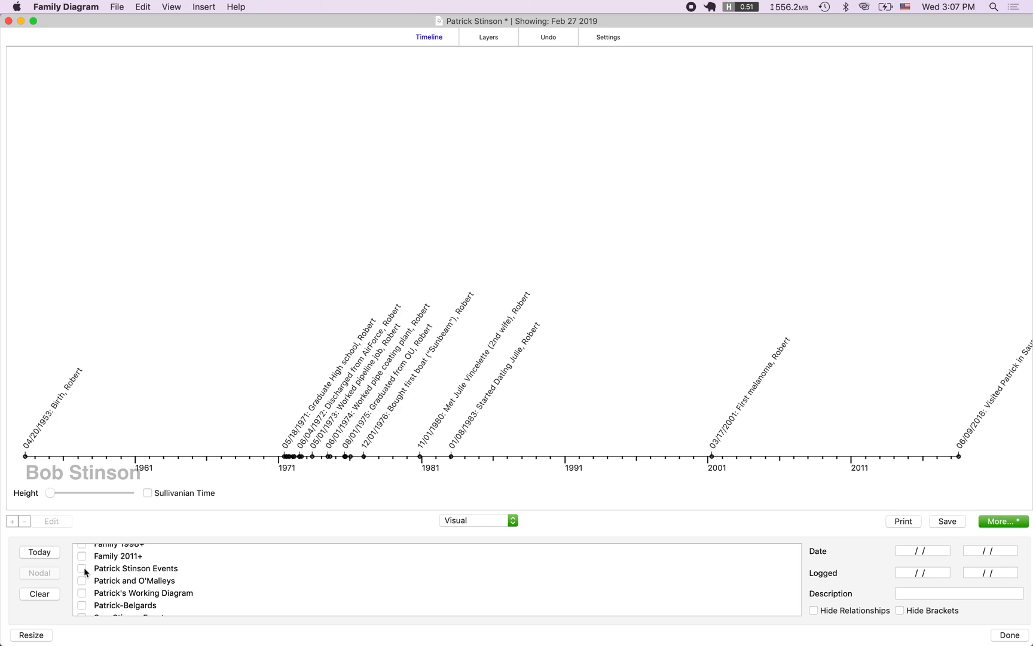
click(82, 568)
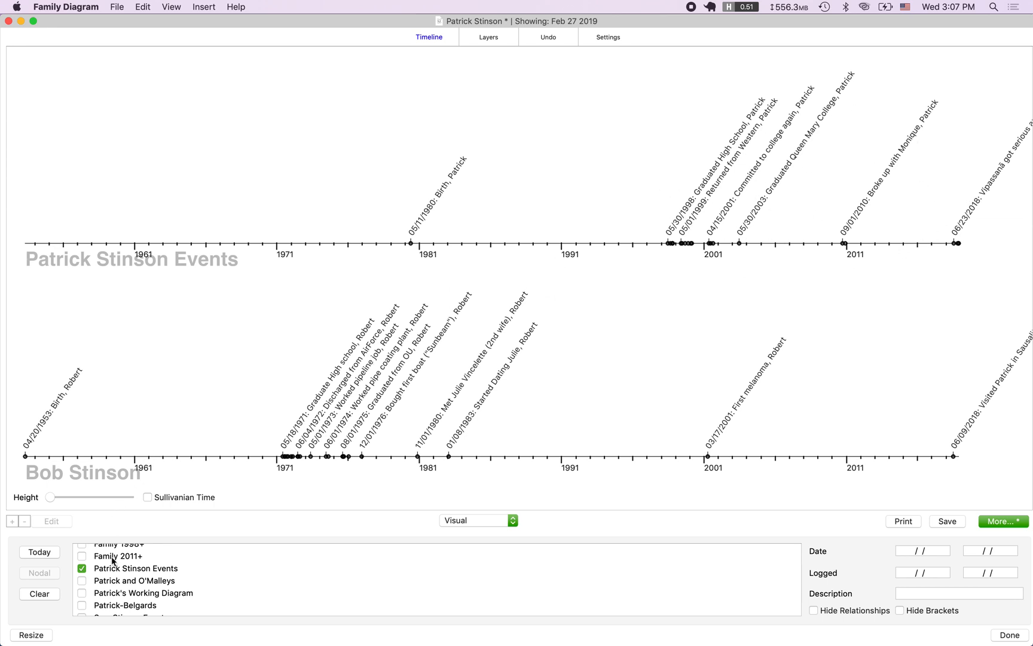
scroll(141, 591, down, 3)
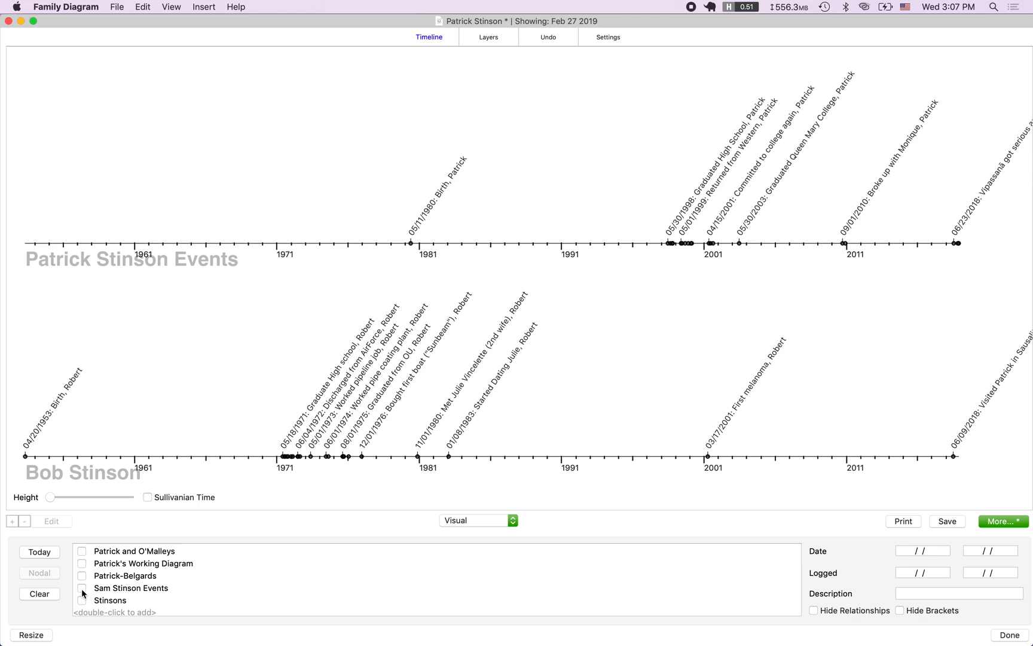
click(82, 588)
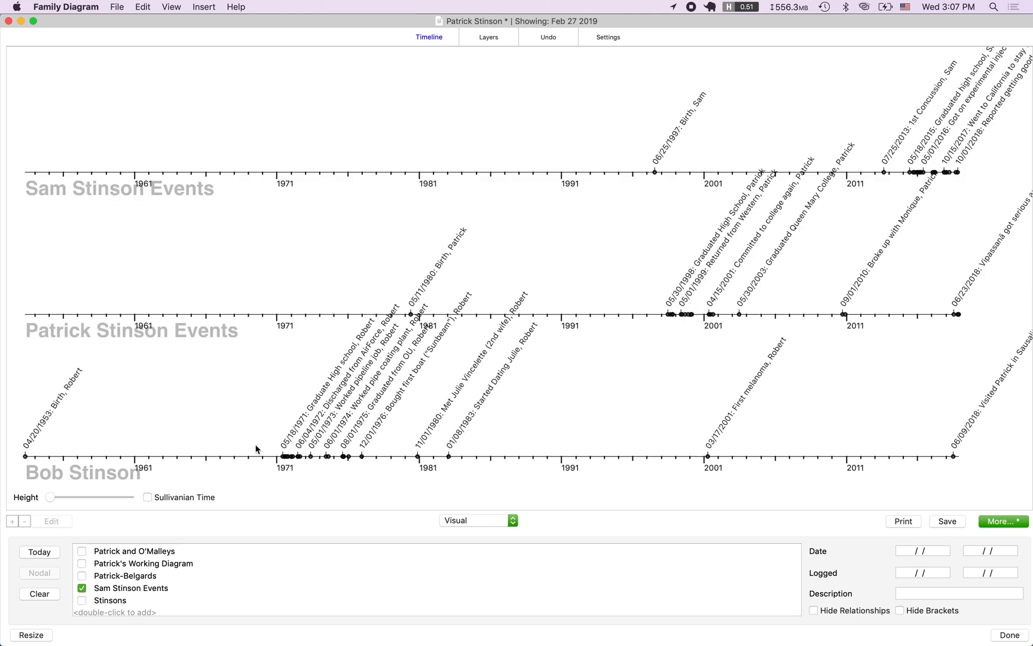
click(154, 588)
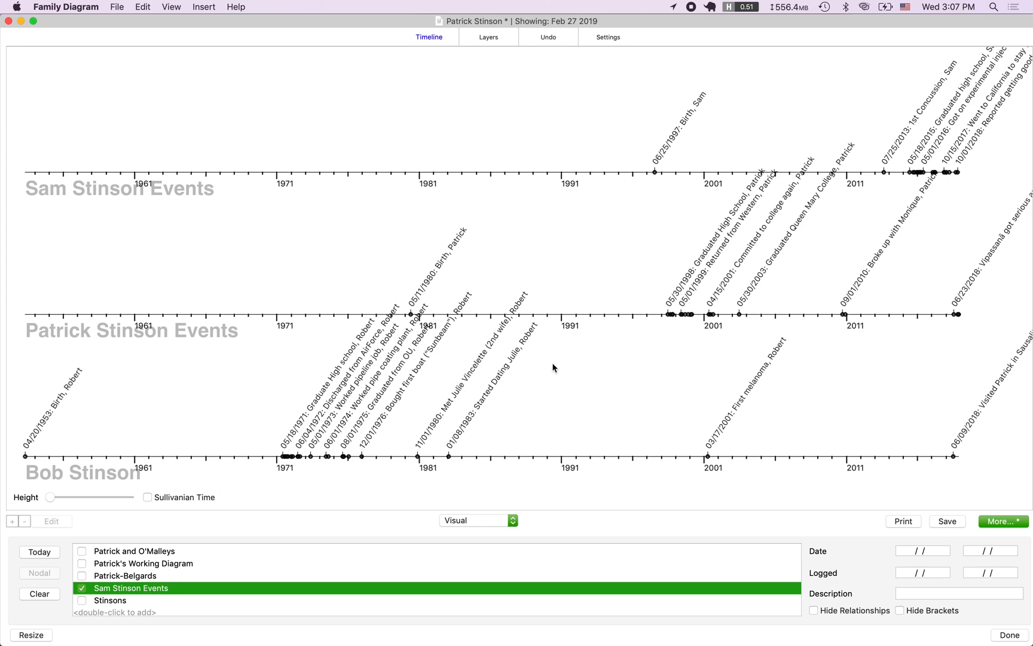
- Add the Family 1998+ tag as a fourth row and examine its events between 1996 and 2005 against the other rows
scroll(156, 609, up, 3)
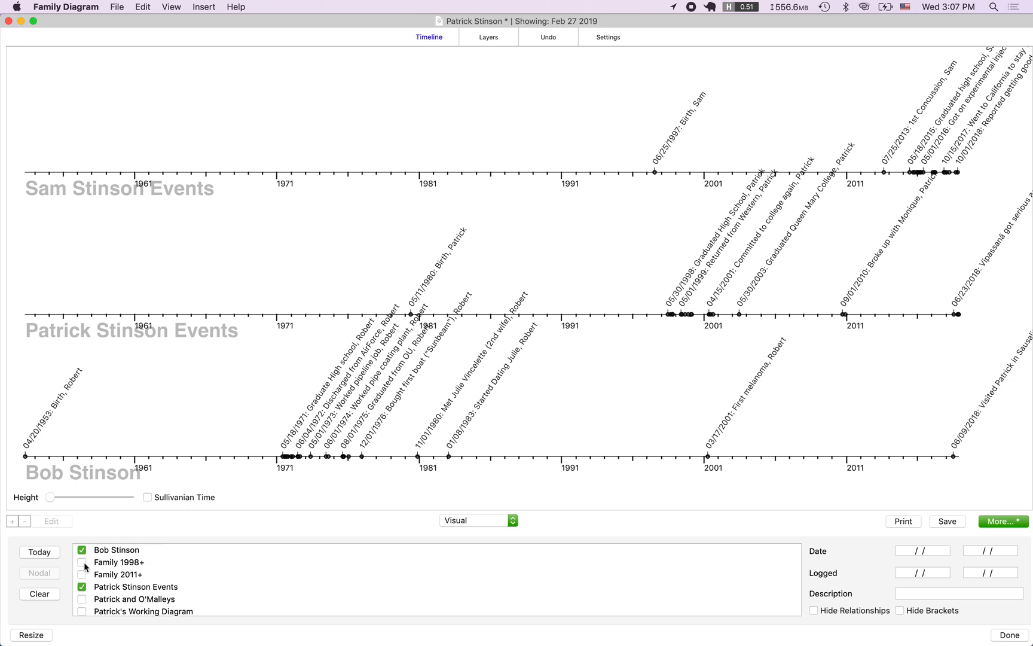
click(82, 564)
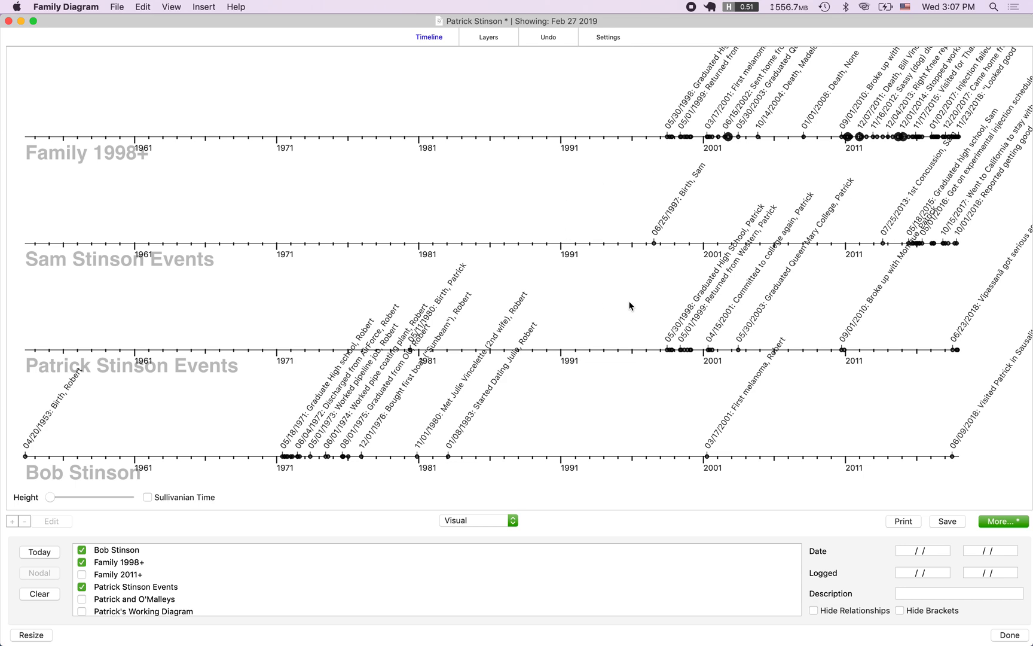
scroll(713, 224, up, 5)
scroll(795, 255, right, 8)
scroll(796, 256, up, 3)
scroll(795, 257, up, 3)
scroll(795, 258, left, 10)
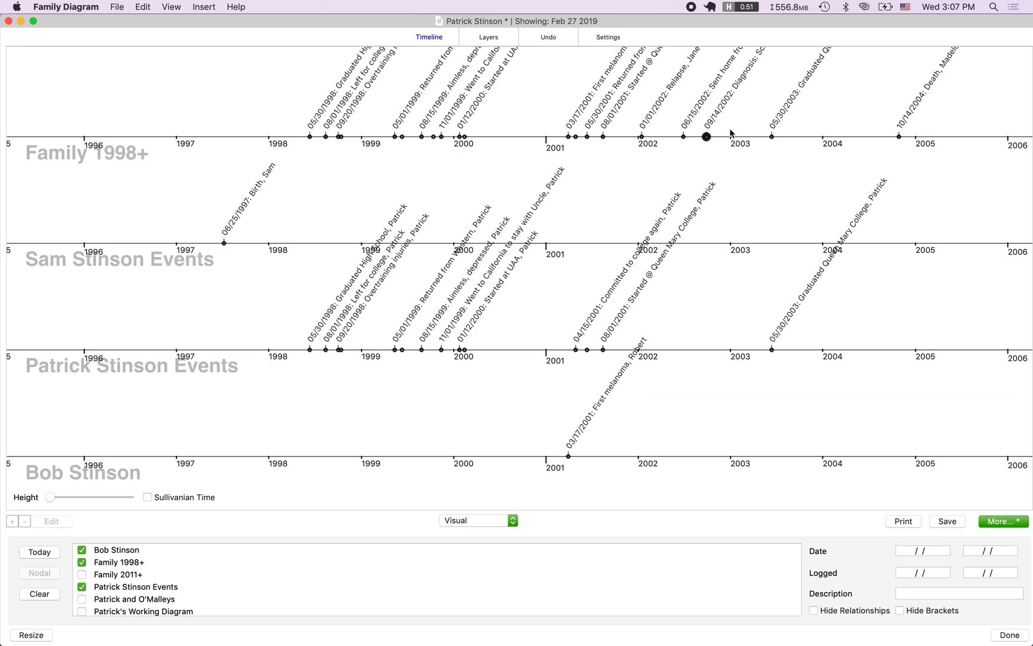
scroll(731, 133, left, 2)
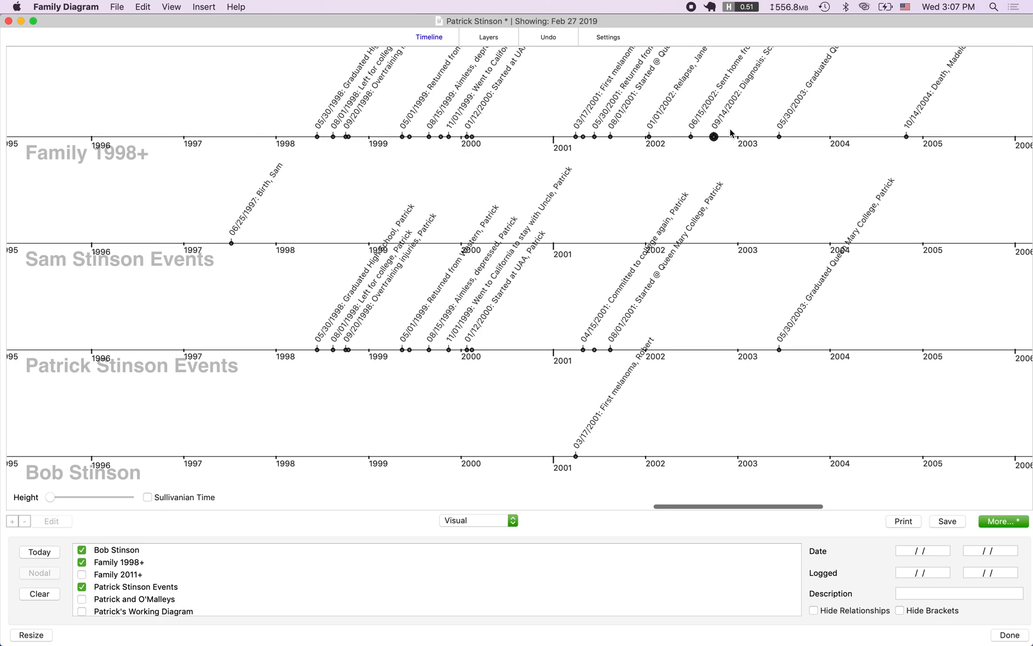
- Increase the height of the timeline rows and compare the family's and the sons' events from 1996 to 2004
drag(51, 497, 82, 494)
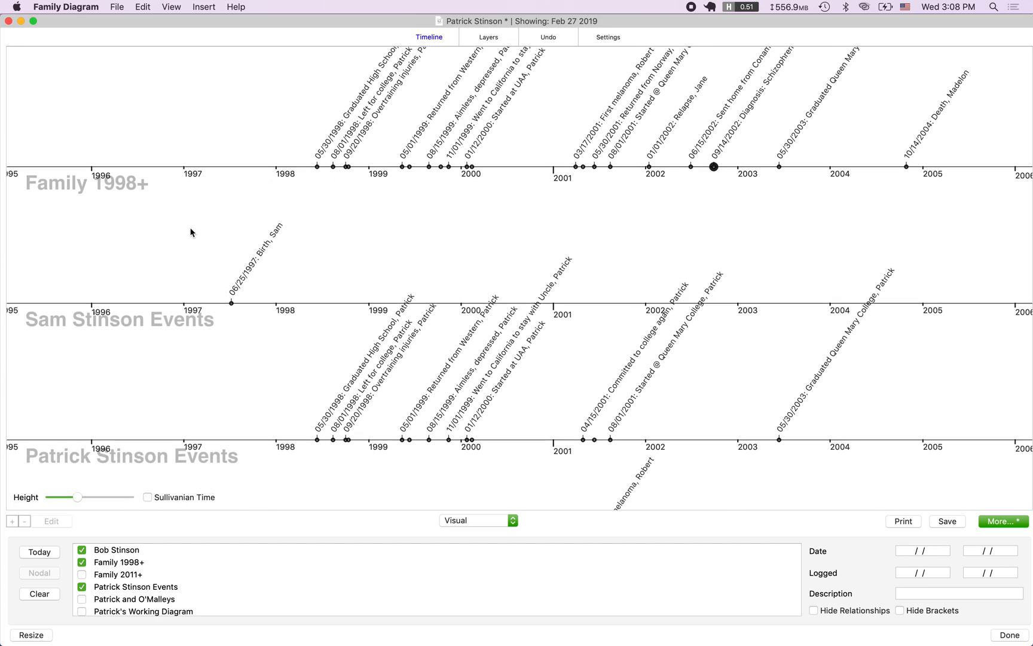
scroll(445, 325, up, 5)
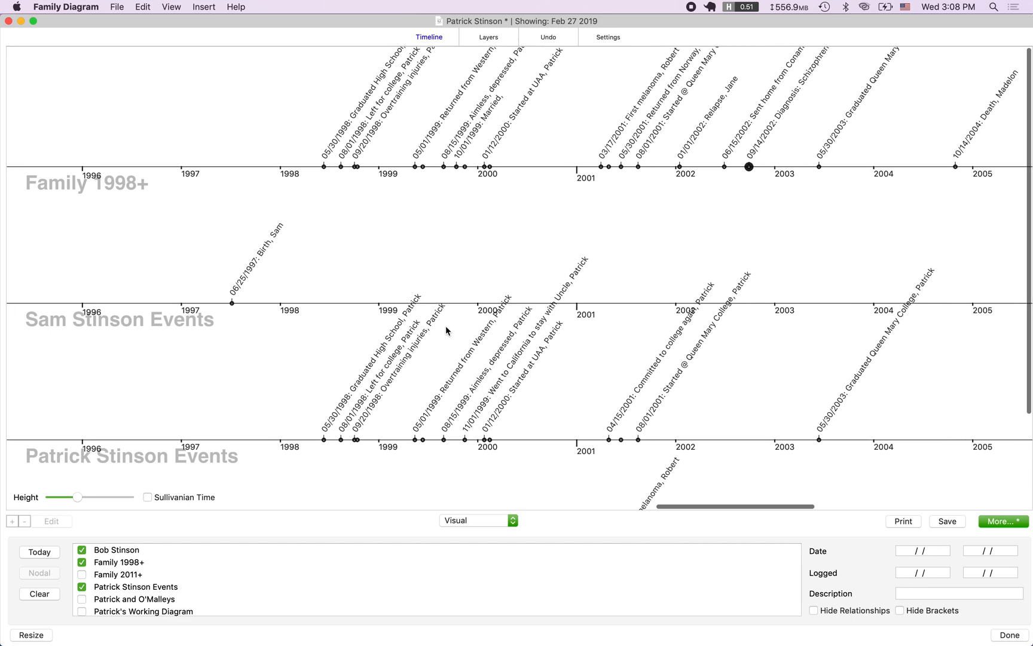
scroll(410, 409, down, 2)
scroll(409, 409, right, 1)
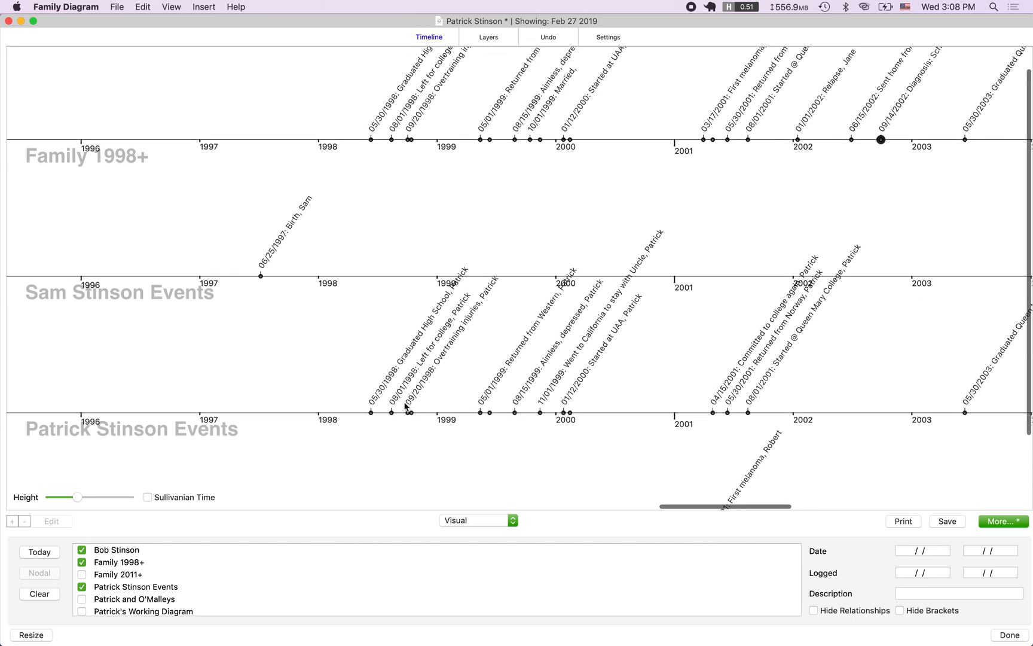
scroll(598, 382, up, 2)
scroll(598, 382, right, 2)
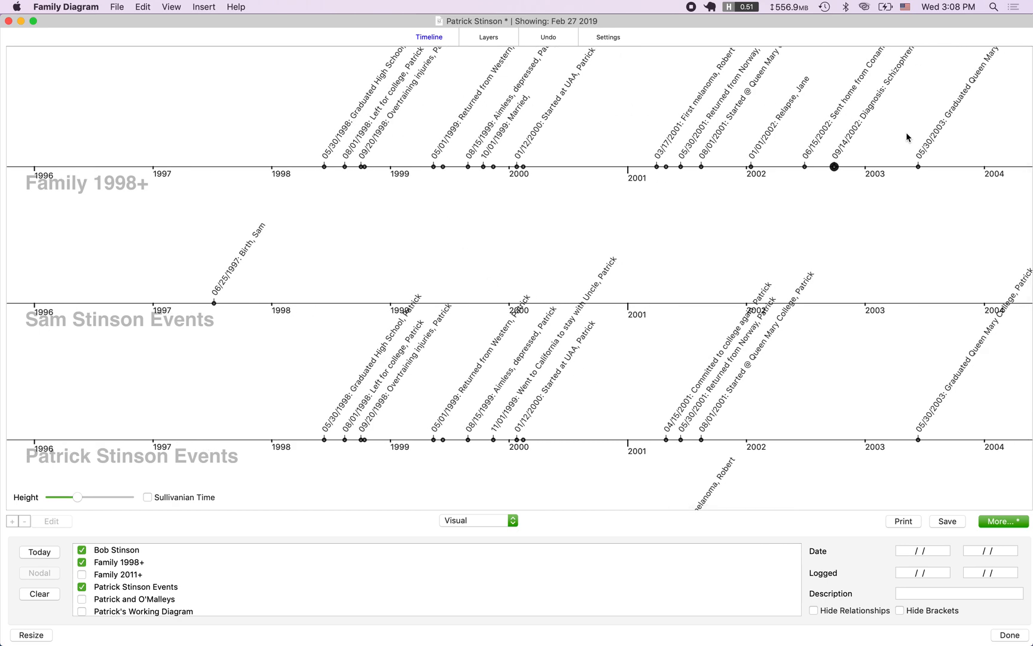
scroll(390, 337, down, 2)
scroll(390, 336, right, 1)
scroll(390, 336, up, 4)
scroll(390, 336, up, 3)
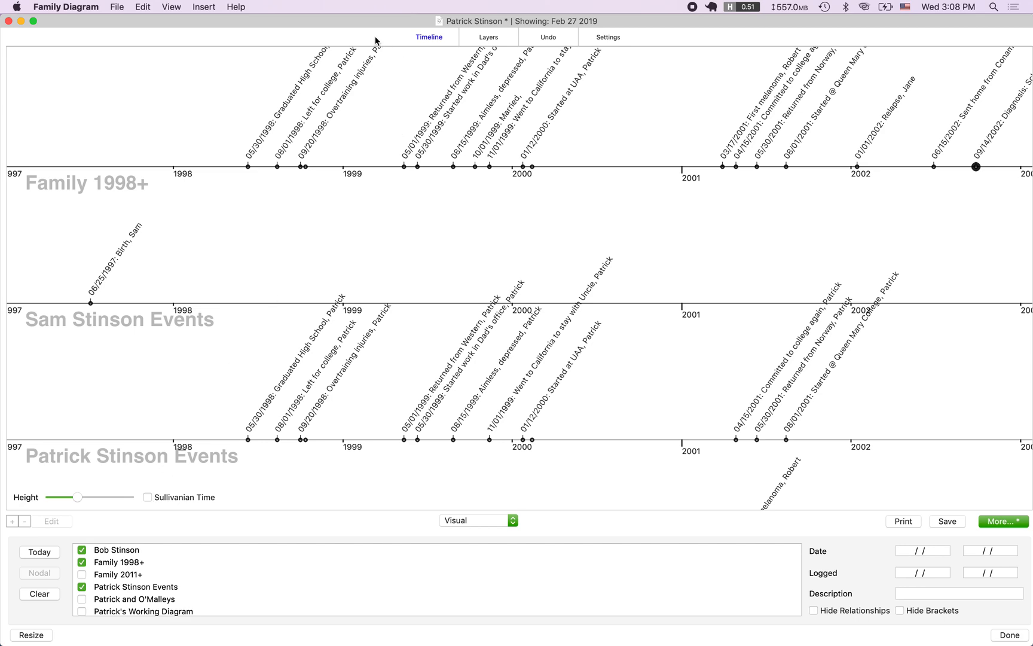
- Remove the Family 1998+ row and turn on Sullivanian Time for the three remaining personal rows
scroll(242, 440, left, 8)
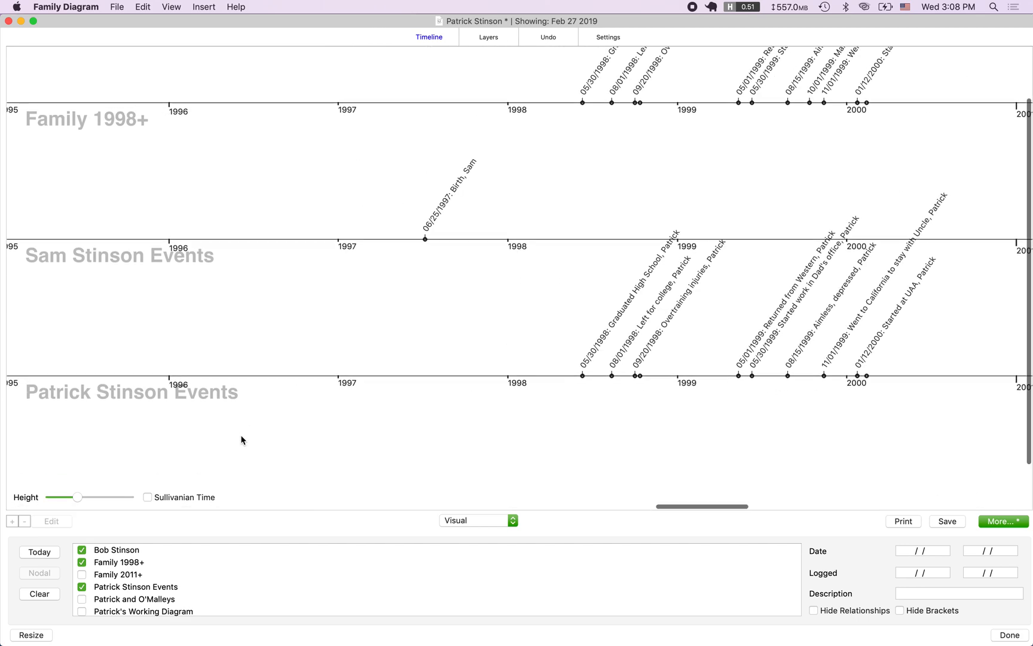
scroll(311, 489, left, 5)
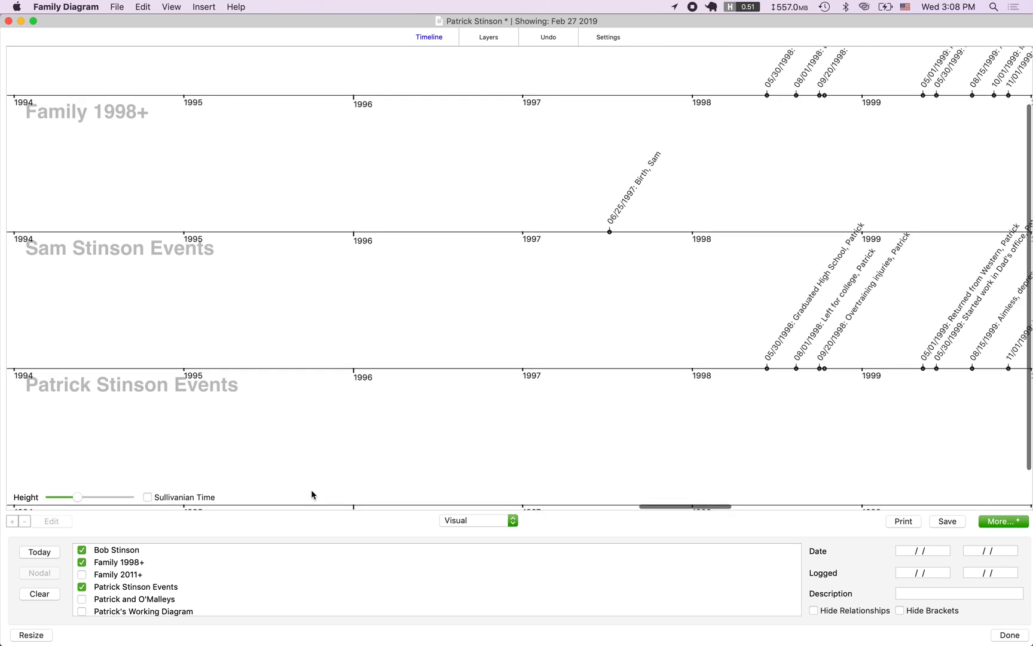
scroll(311, 489, right, 5)
scroll(311, 490, down, 2)
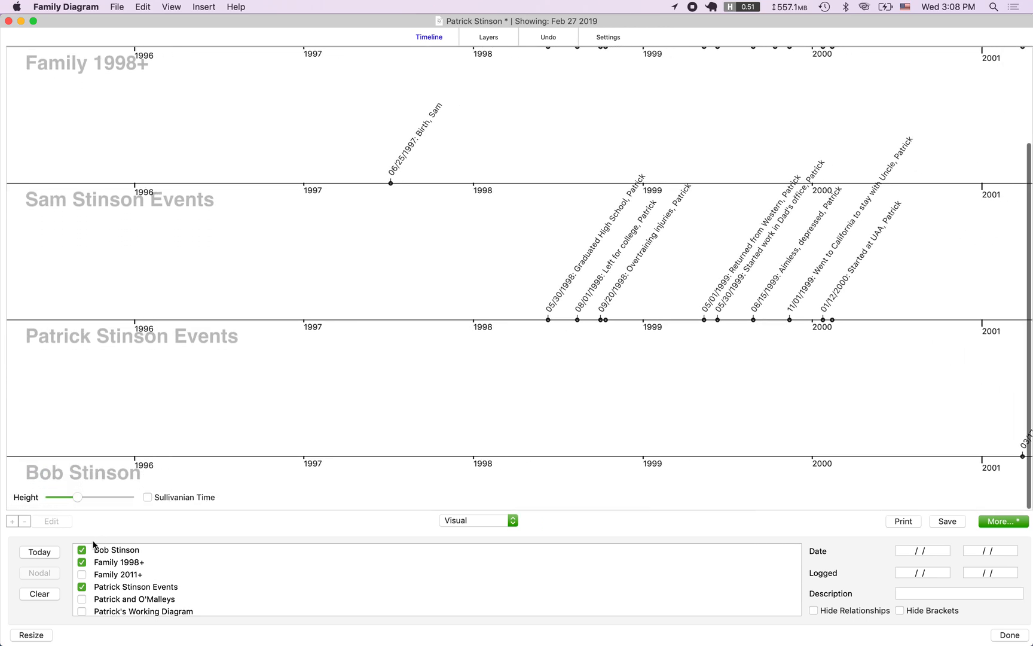
click(82, 562)
click(148, 496)
scroll(225, 364, left, 6)
scroll(234, 357, up, 3)
scroll(234, 362, down, 5)
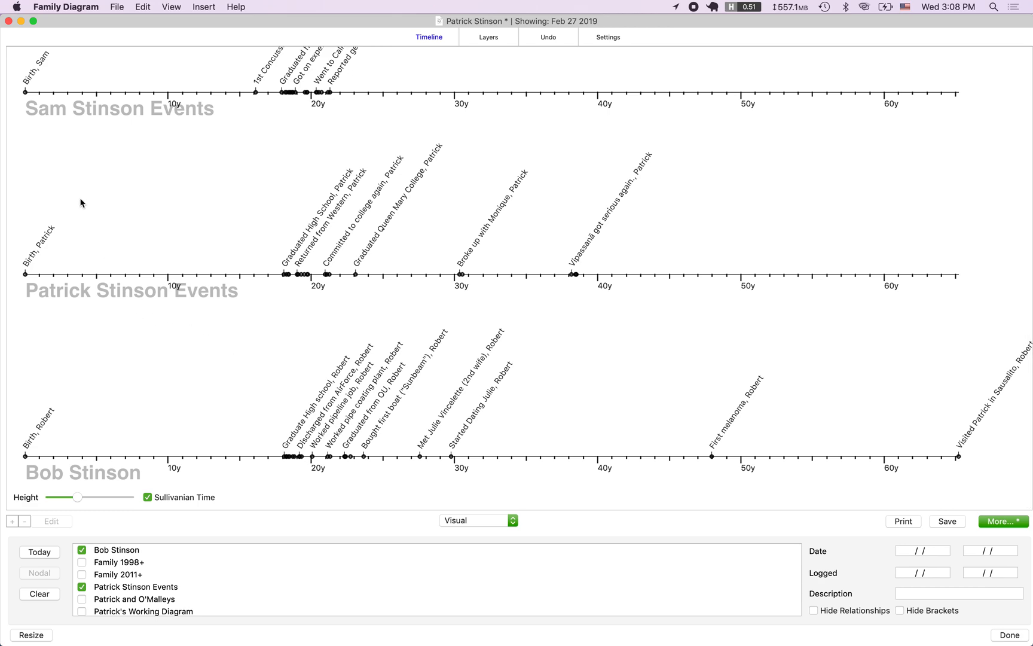
- Compare the life events of the father and the two sons on the age-aligned rows, focusing on ages 16 to 26
scroll(163, 233, up, 2)
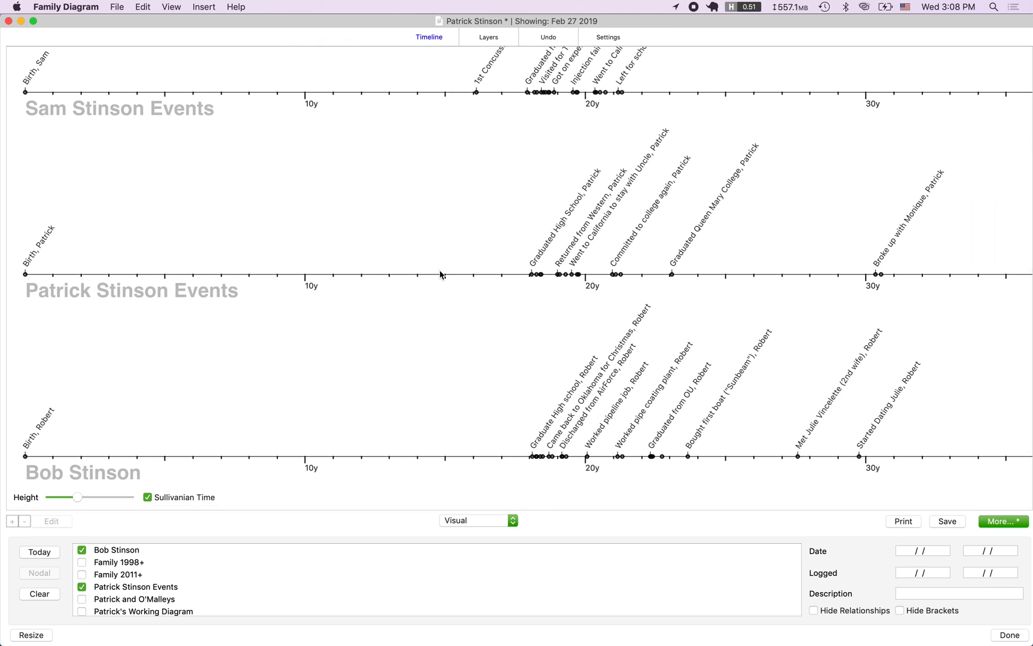
scroll(556, 244, down, 1)
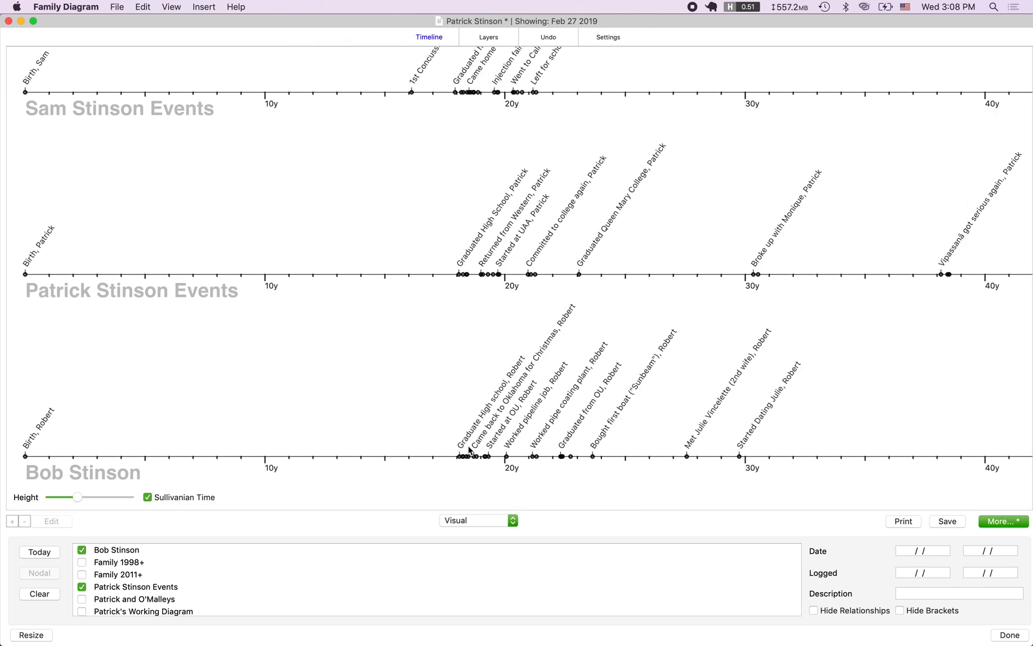
scroll(472, 436, up, 4)
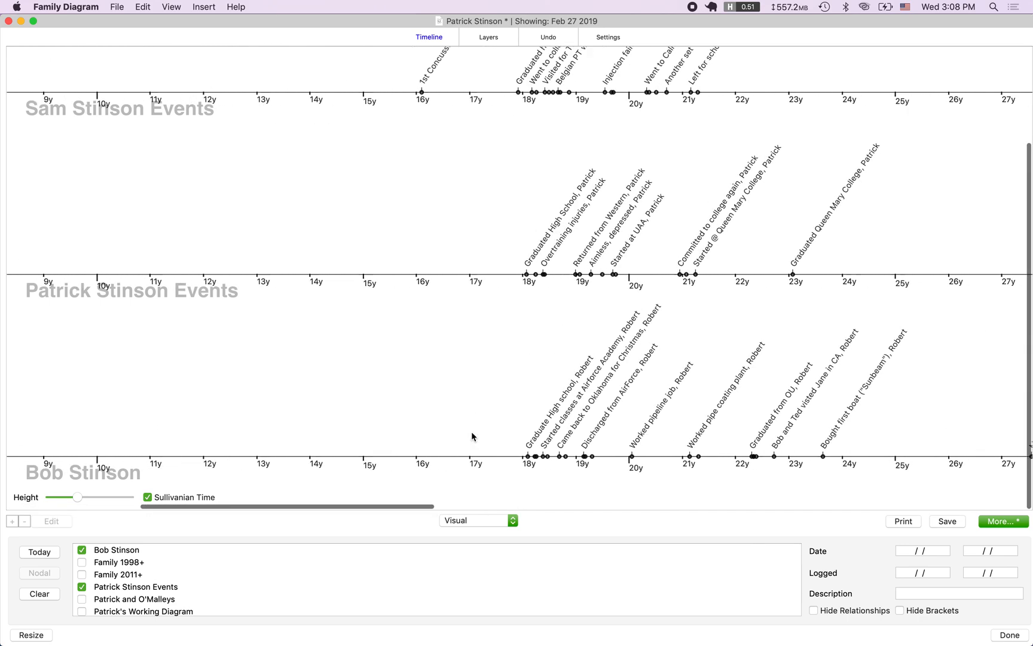
scroll(471, 431, up, 2)
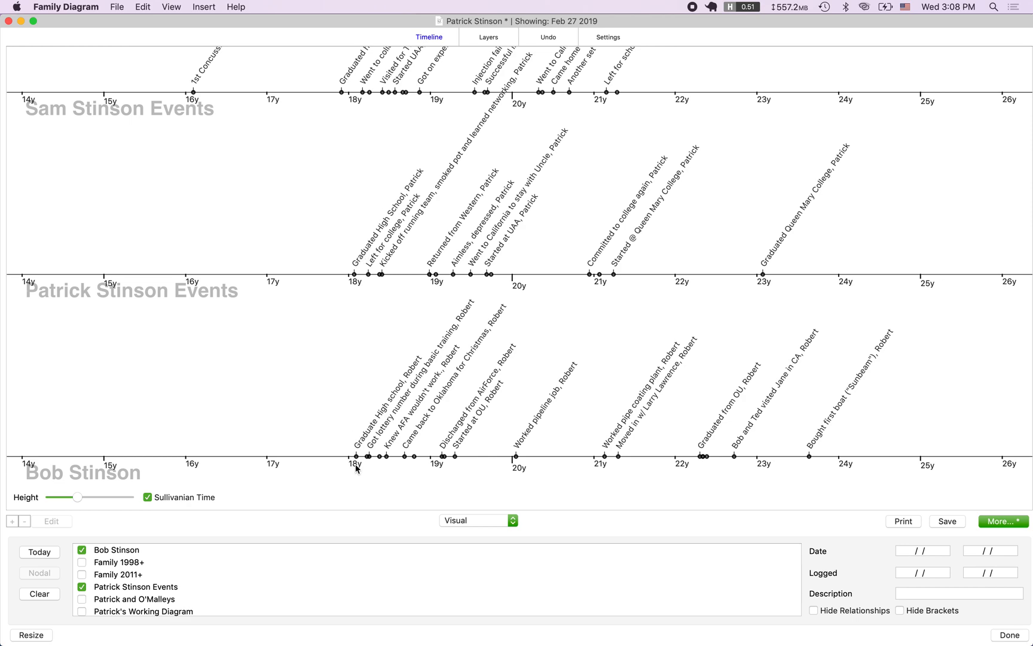
scroll(358, 291, up, 5)
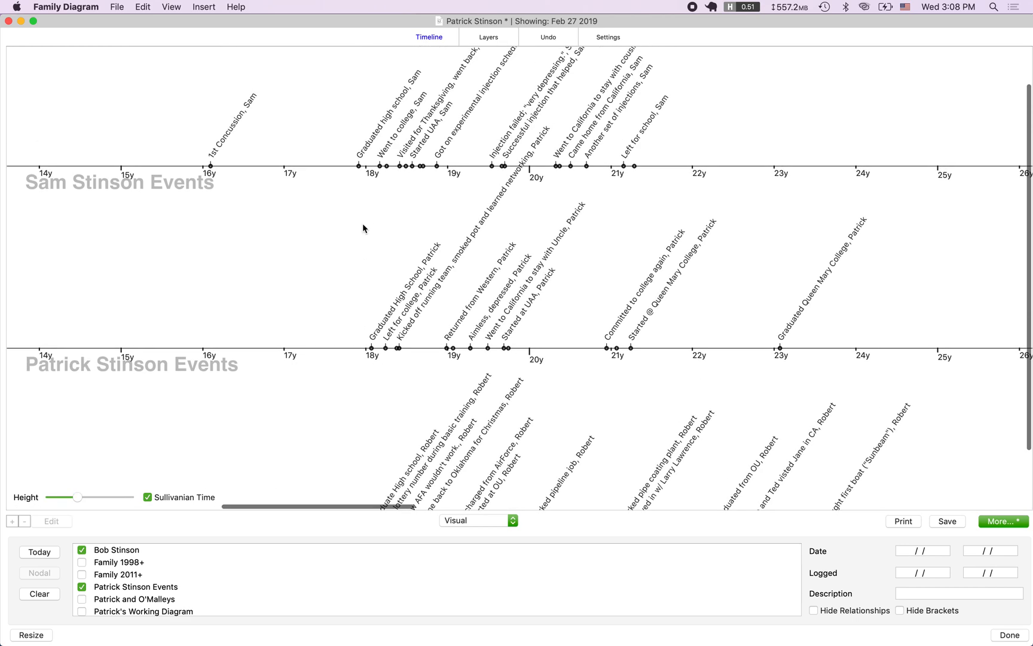
scroll(366, 222, down, 3)
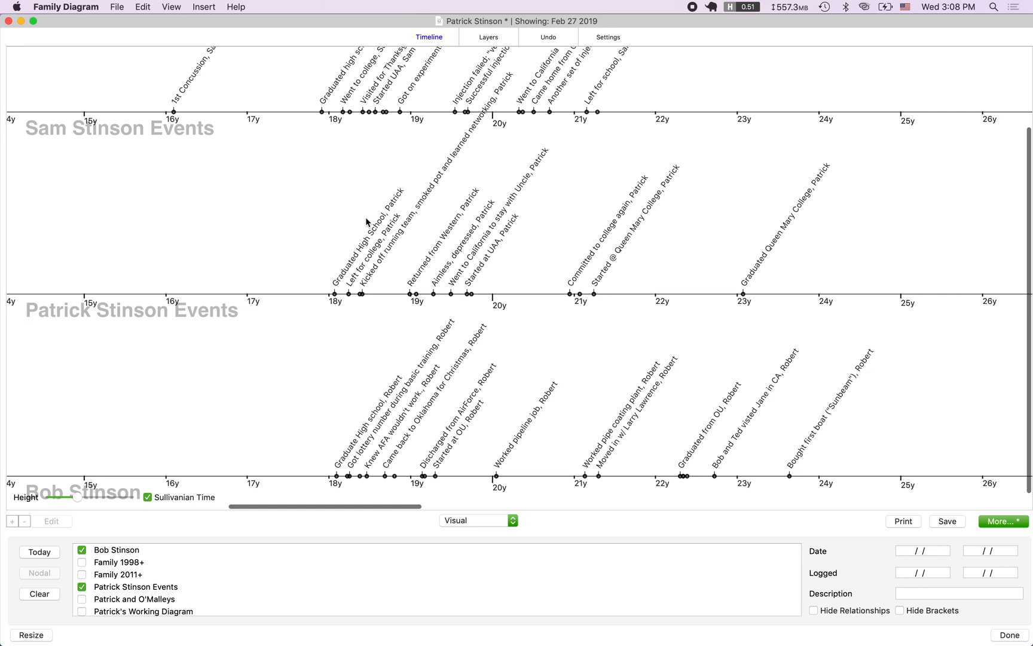
scroll(367, 222, down, 5)
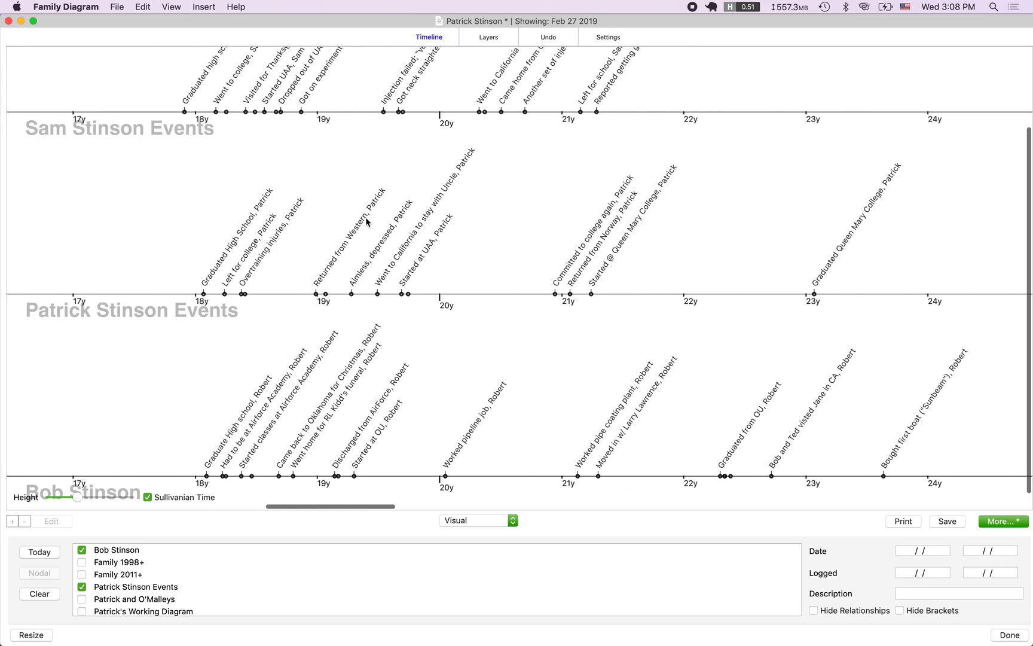
scroll(367, 222, down, 3)
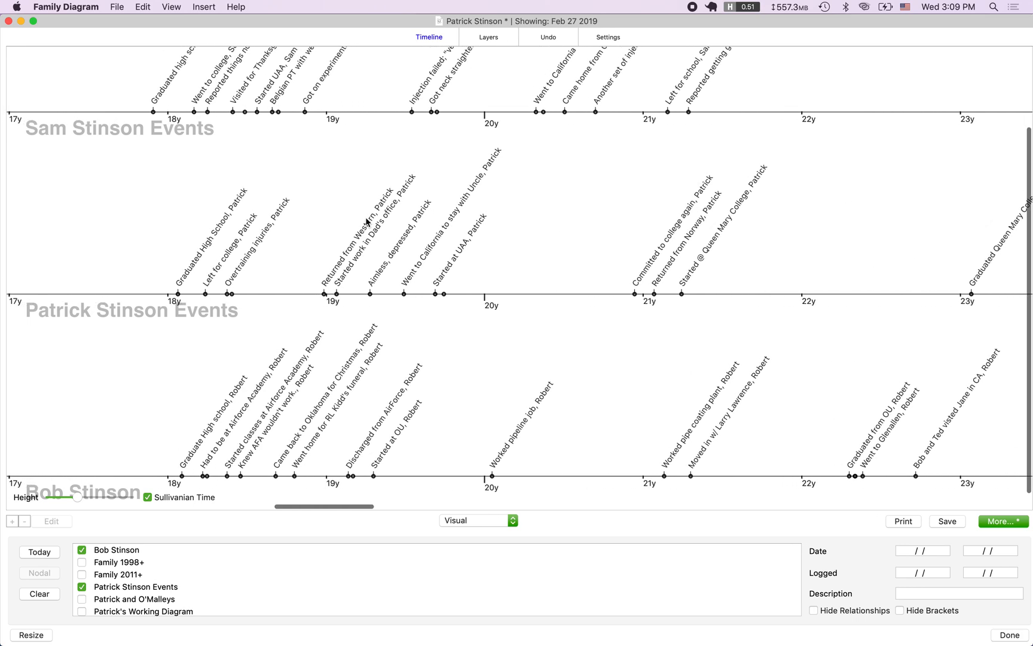
scroll(367, 222, down, 2)
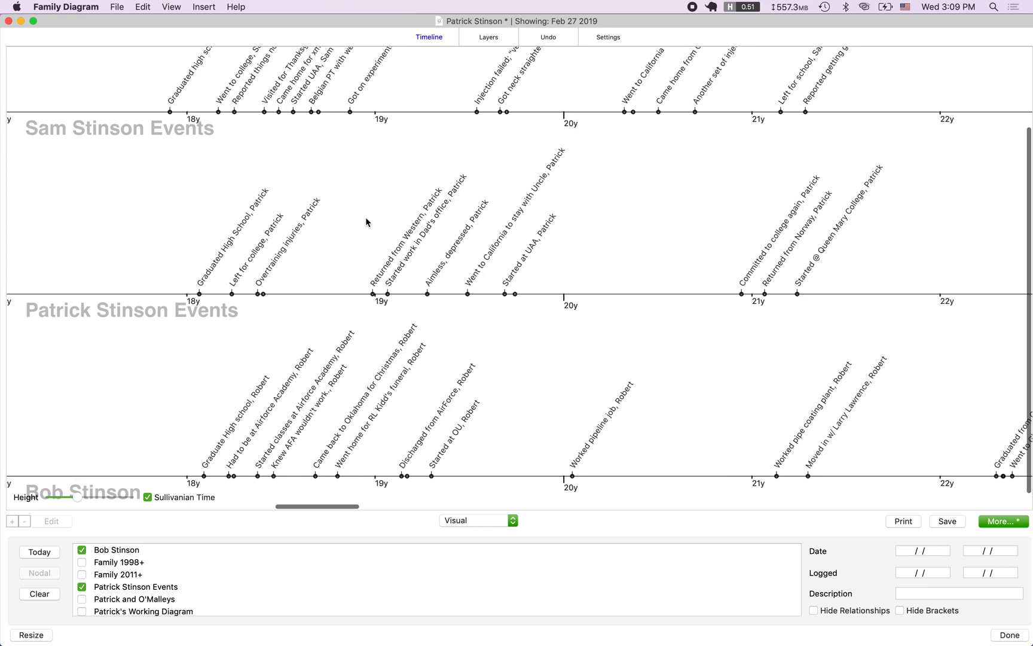
scroll(367, 222, up, 3)
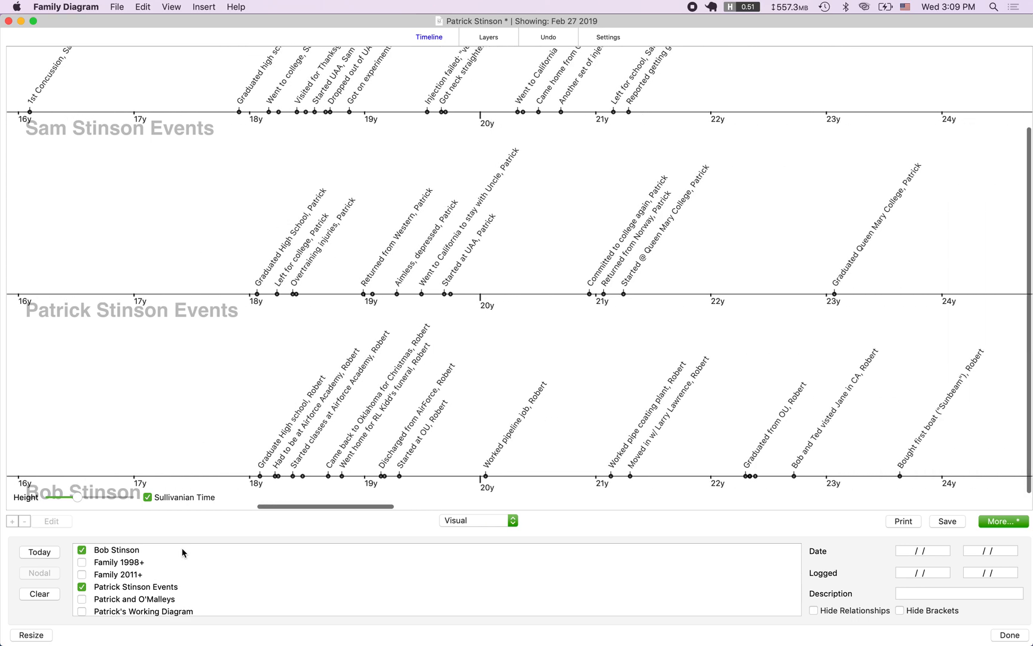
- Switch Sullivanian Time off and on again to compare calendar dates with ages, and examine the three tagged rows over their full age range
click(147, 497)
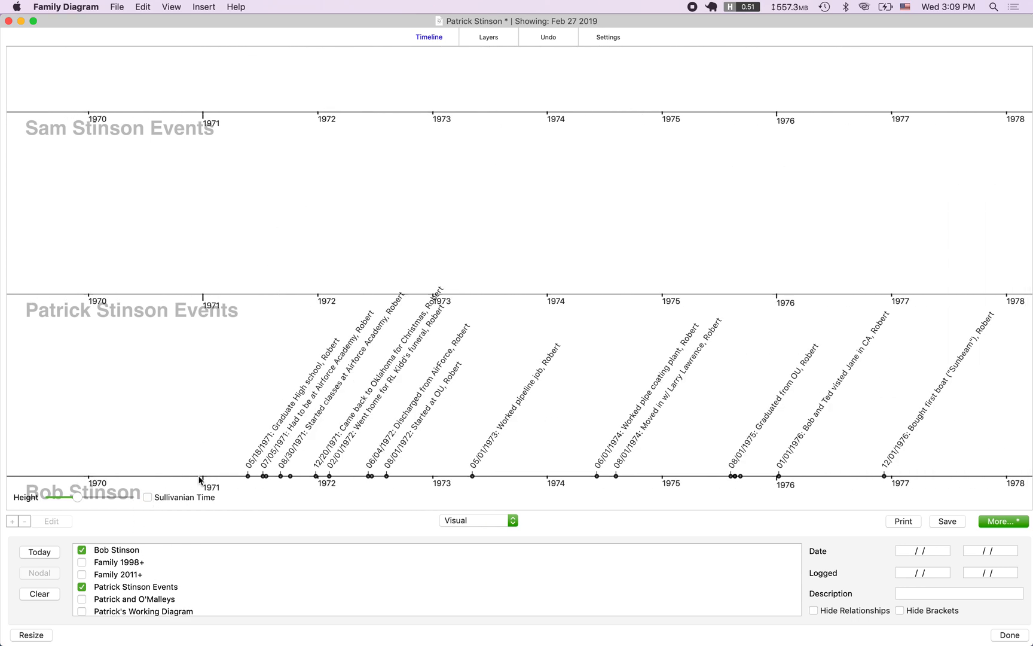
click(155, 496)
scroll(294, 358, up, 5)
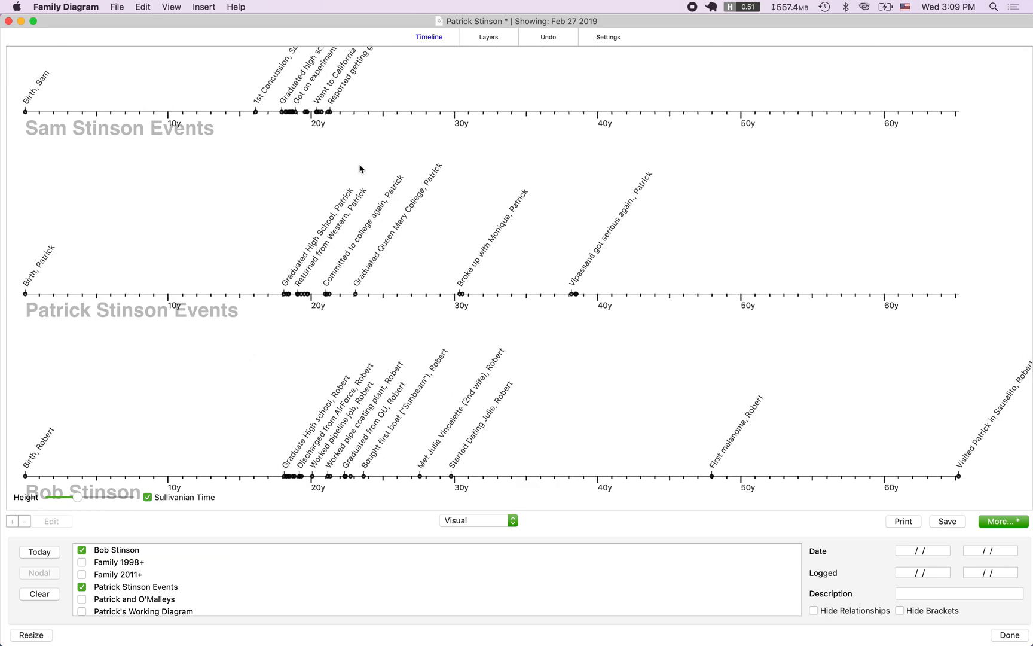
click(162, 552)
click(162, 587)
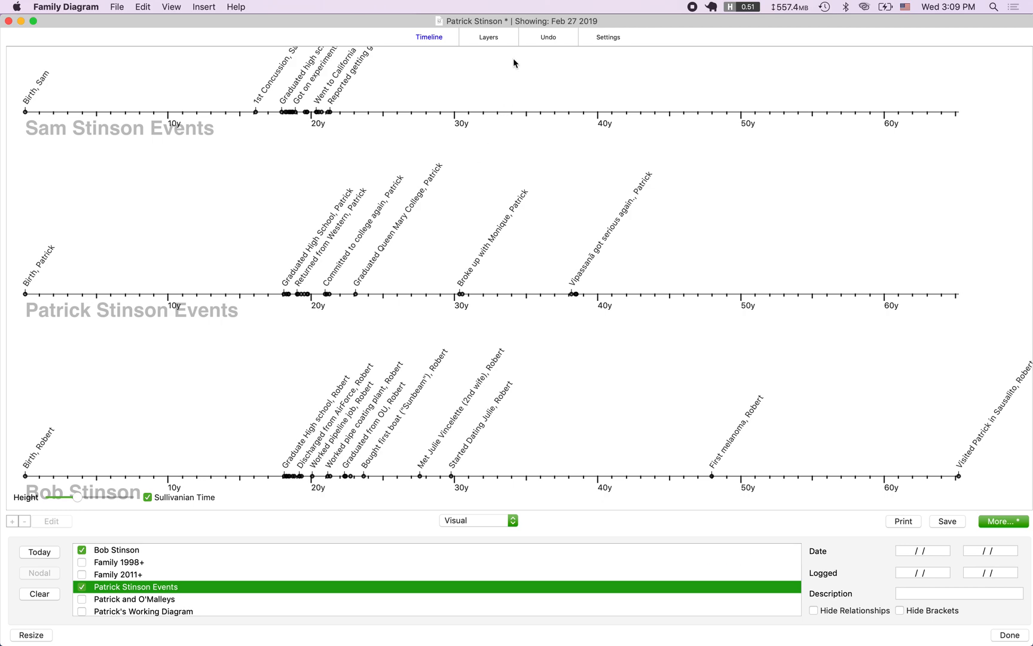
- View the diagram's list of layers with their tags and return to the family diagram
click(497, 41)
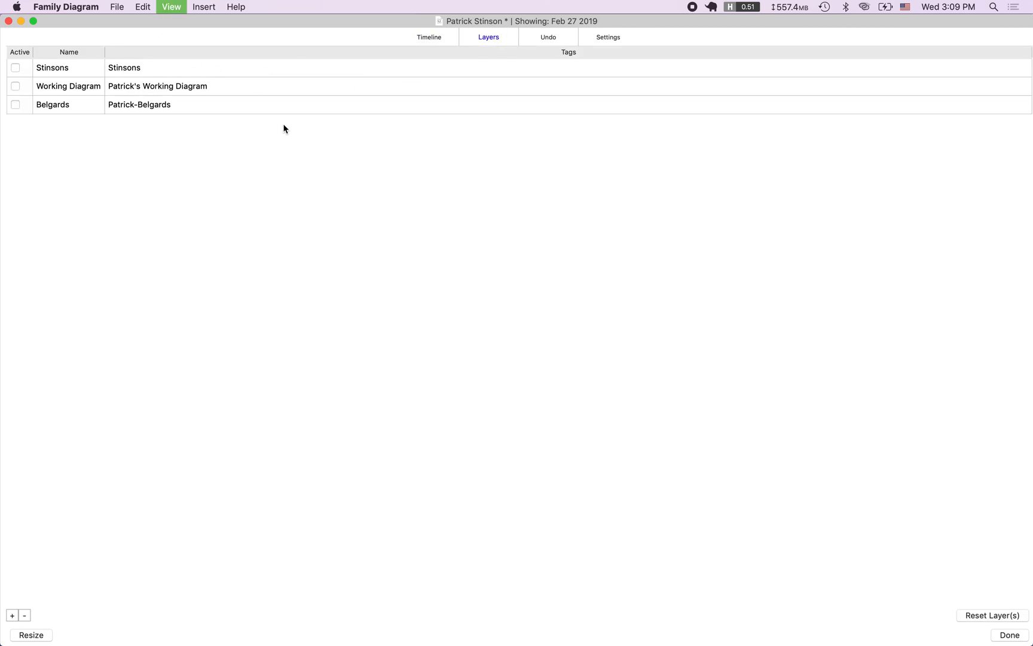
key(super+t)
key(super+t)
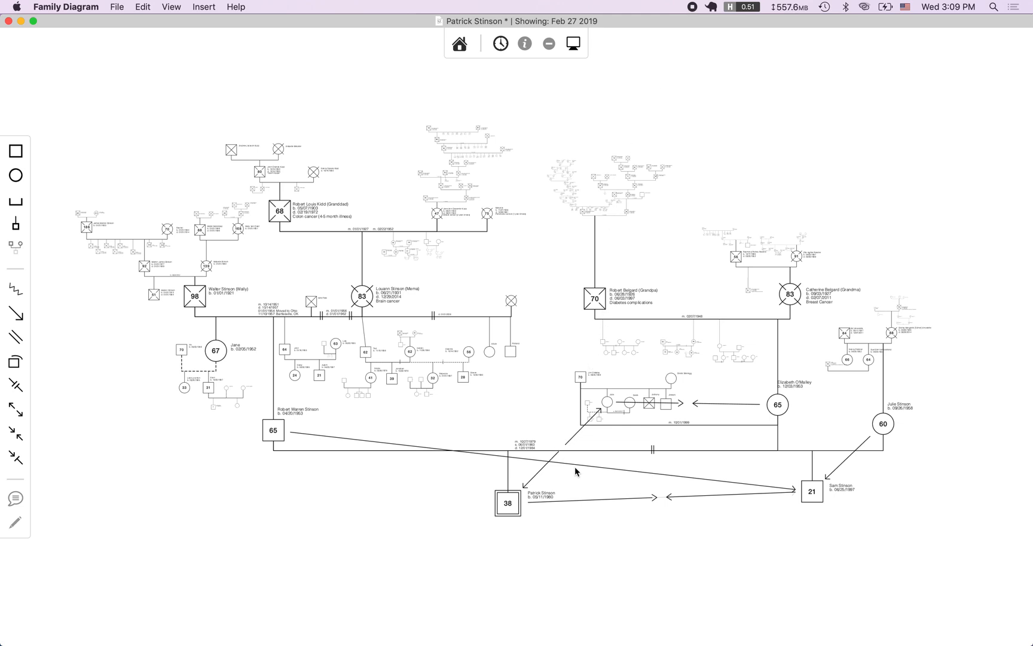
- Close the current family diagram and open the Timeline Test case
click(501, 47)
key(super+w)
click(545, 344)
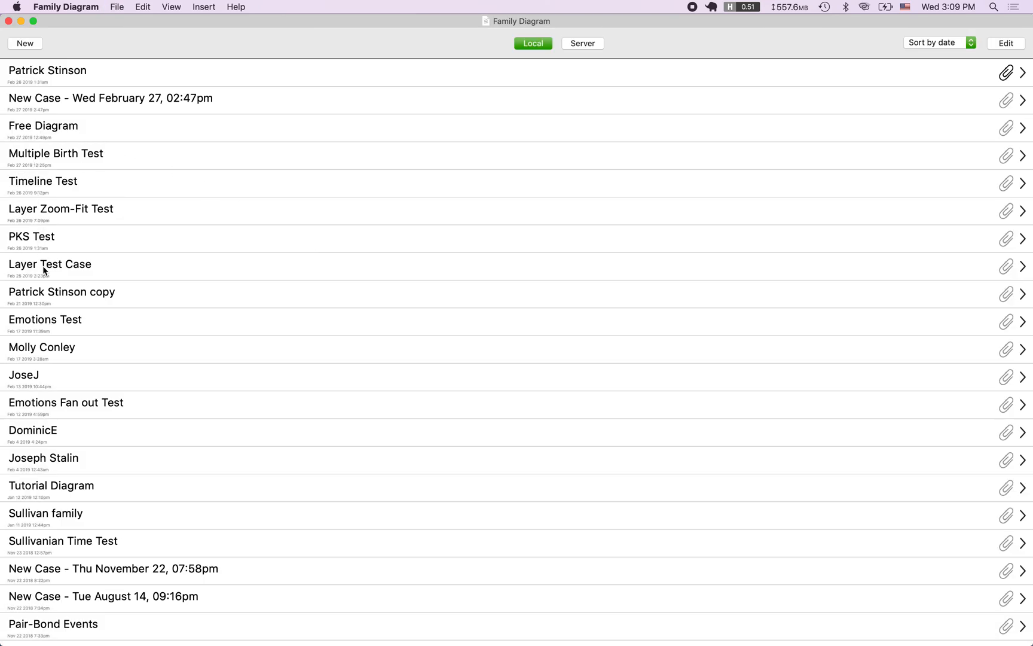
click(71, 193)
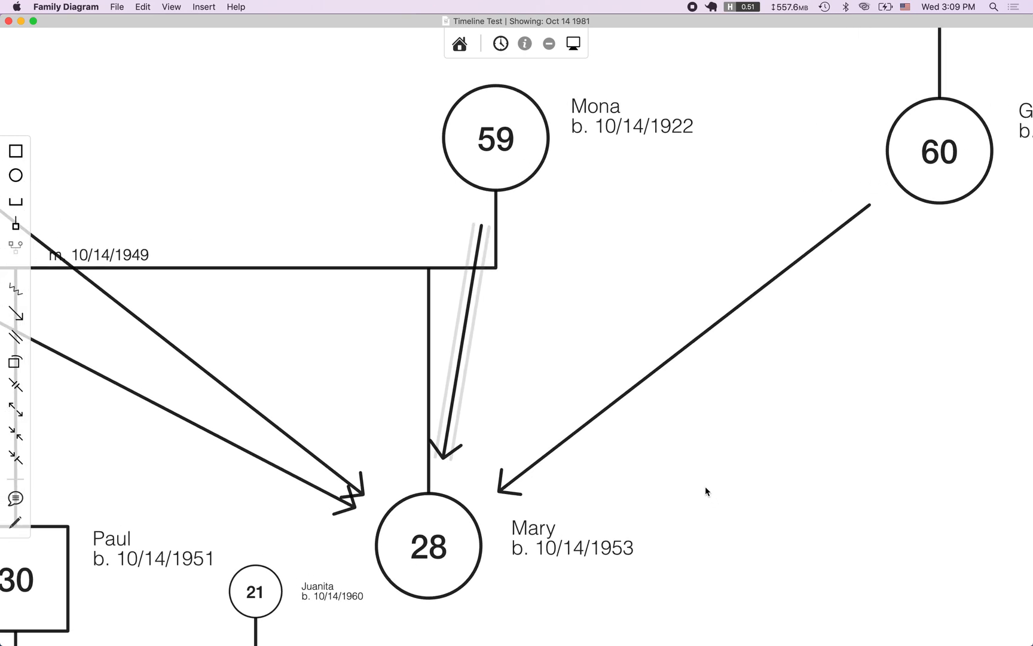
- Inspect the properties and notes of the projection relationship from the 59-year-old mother to the 28-year-old daughter
click(516, 143)
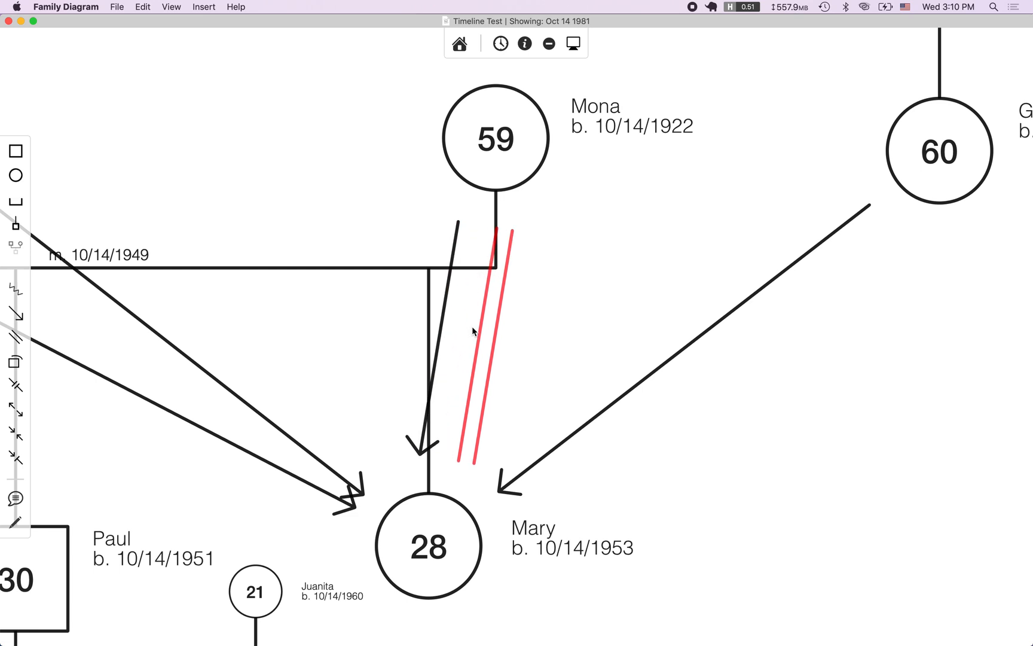
double_click(450, 265)
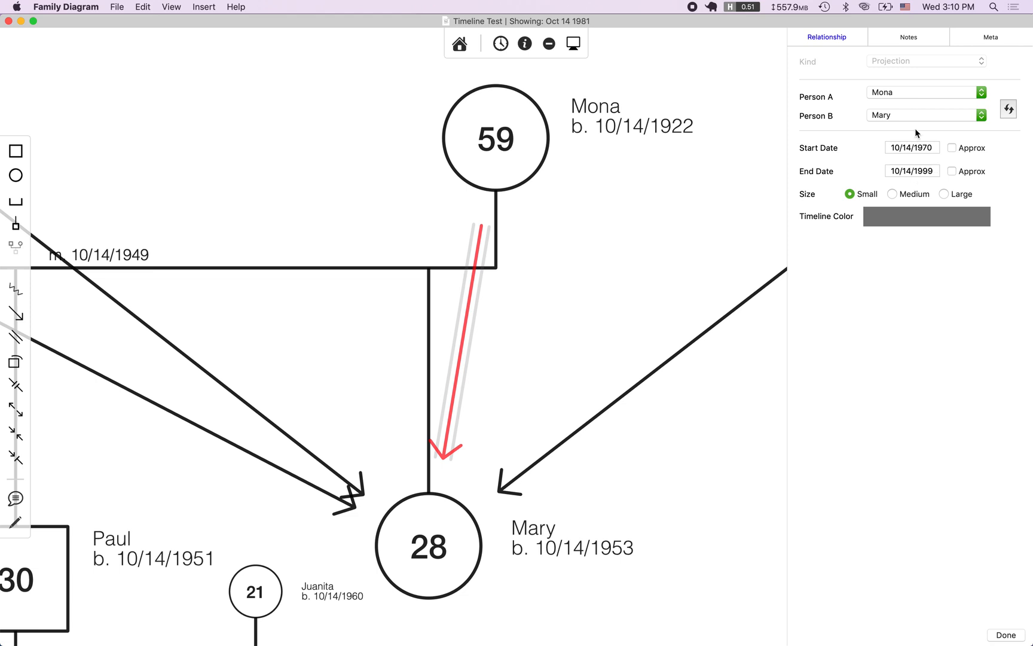
click(909, 38)
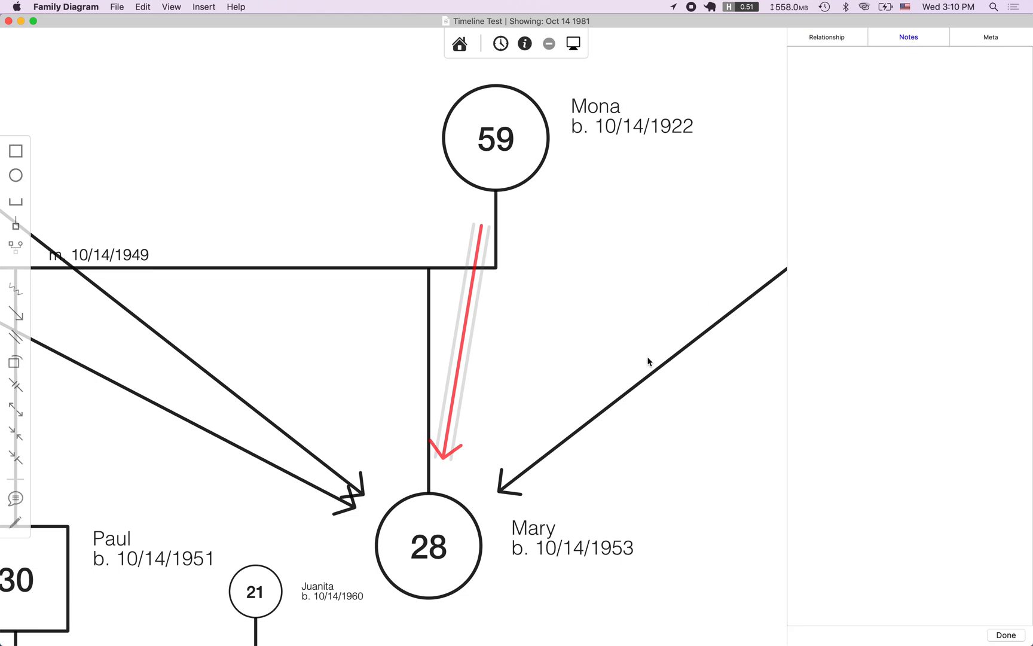
click(830, 35)
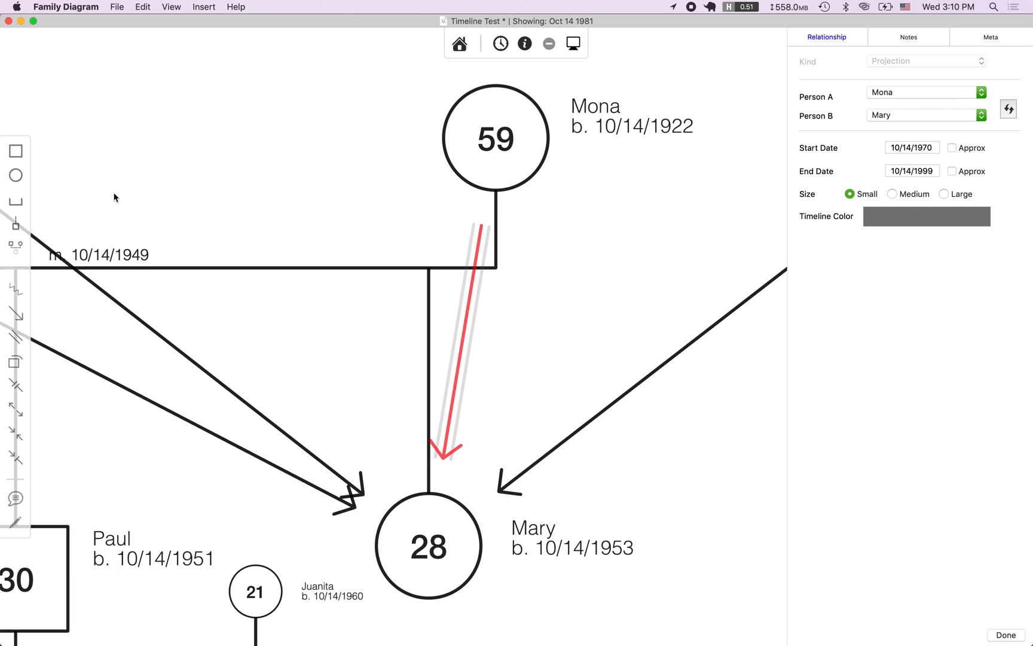
- Add zigzag, parallel-line and broken barred relationship symbols between the 59-year-old mother and the 28-year-old daughter
click(20, 288)
mouse_move(450, 148)
mouse_down()
mouse_move(441, 538)
mouse_move(425, 513)
mouse_up()
click(15, 337)
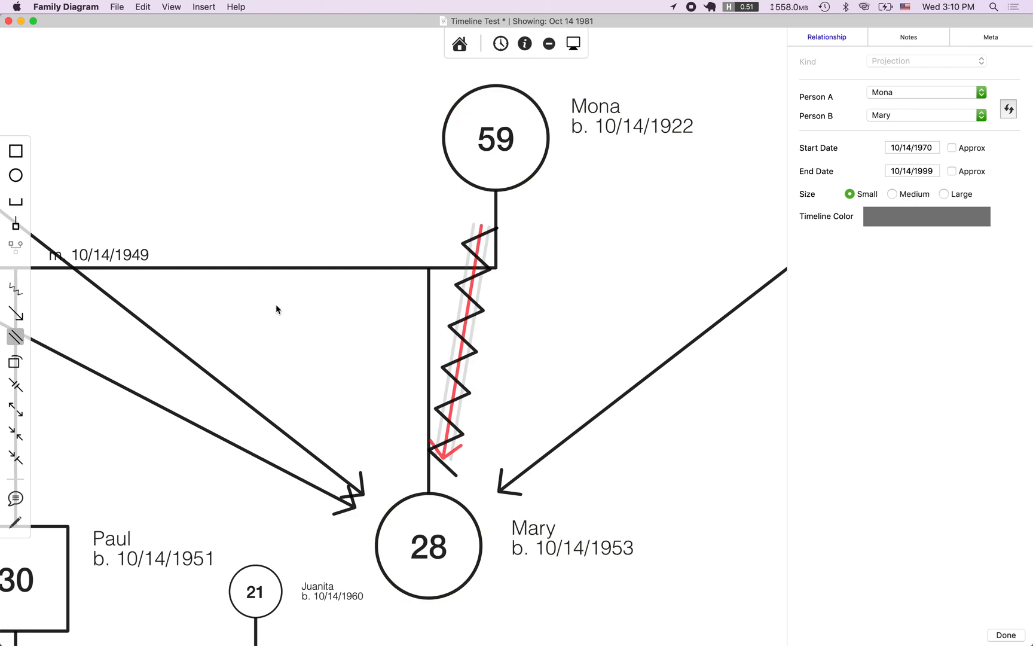
drag(468, 159, 459, 526)
click(19, 405)
mouse_move(504, 169)
mouse_down()
mouse_move(461, 573)
mouse_move(443, 555)
mouse_up()
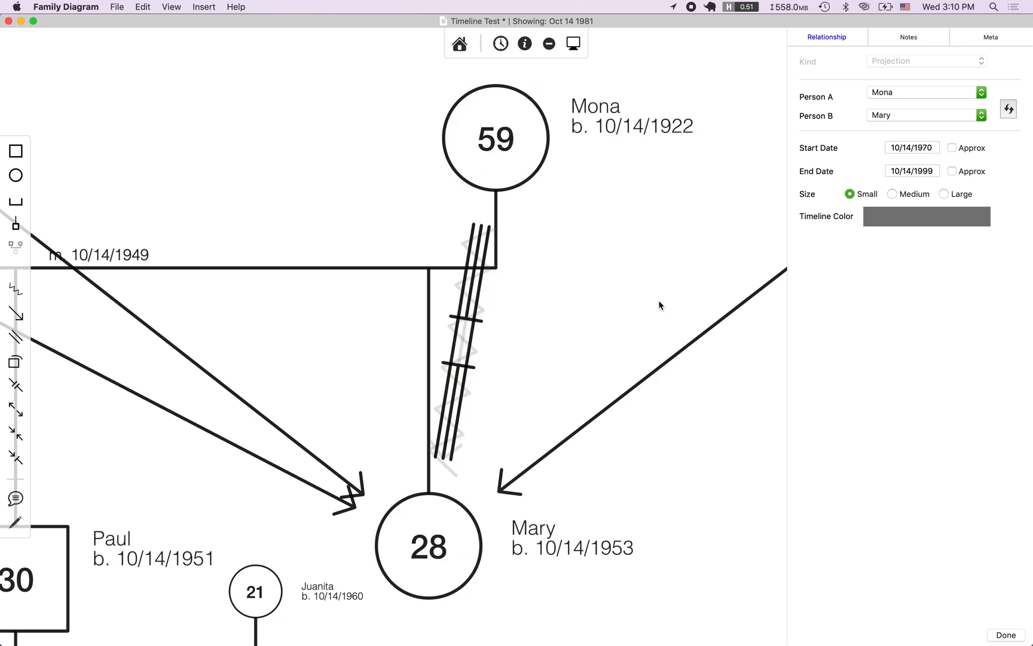
- Fan out the overlapping relationship symbols and move the 59-year-old mother closer to the 60-year-old woman, so the symbols follow her
mouse_move(458, 330)
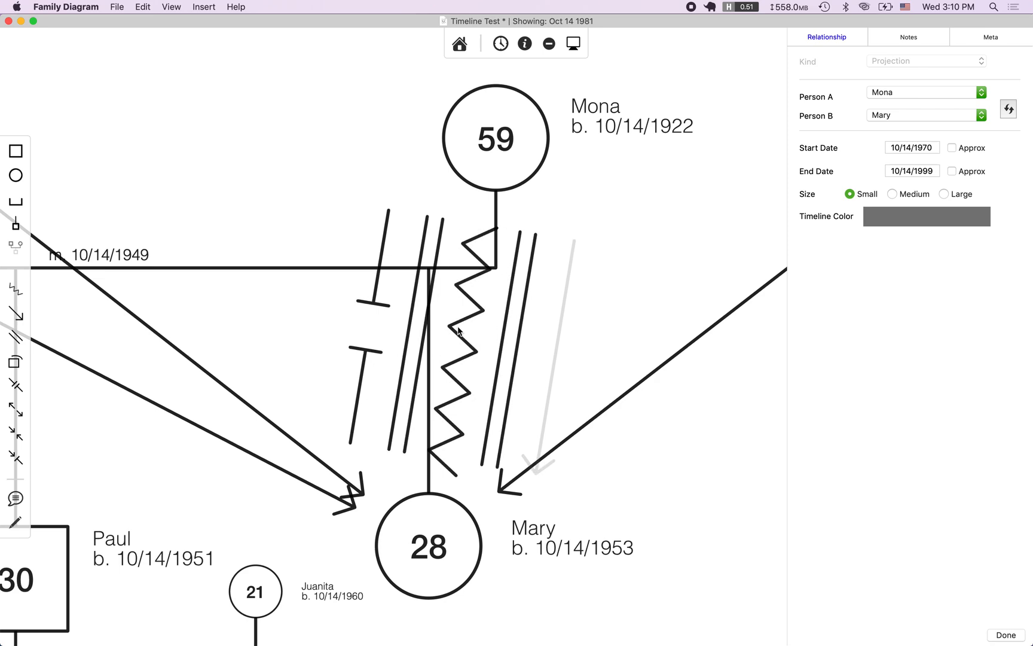
key(super+z)
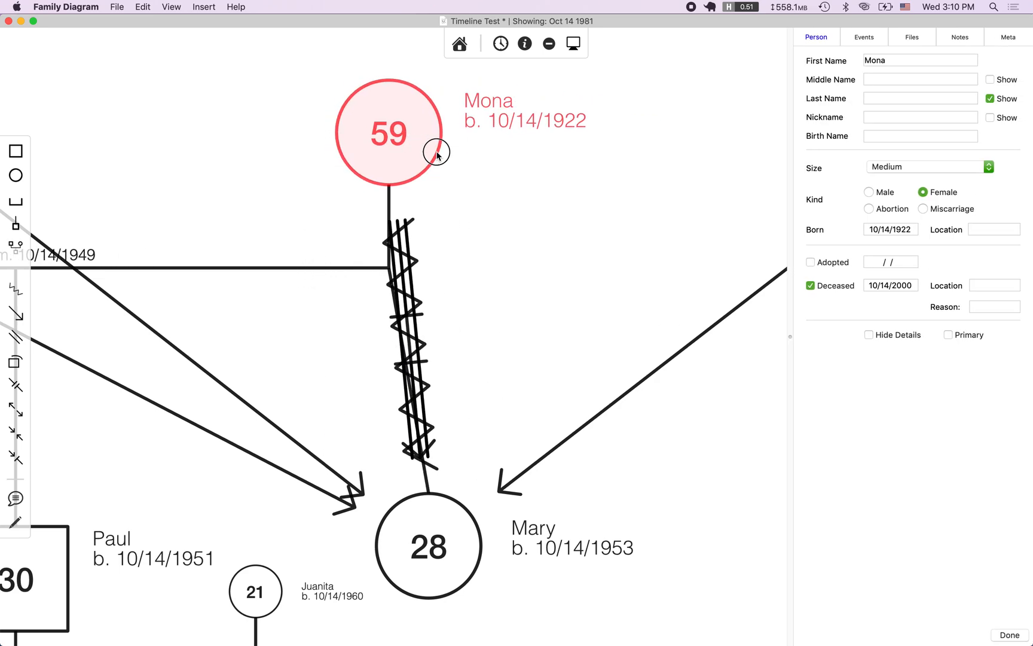
drag(400, 154, 687, 131)
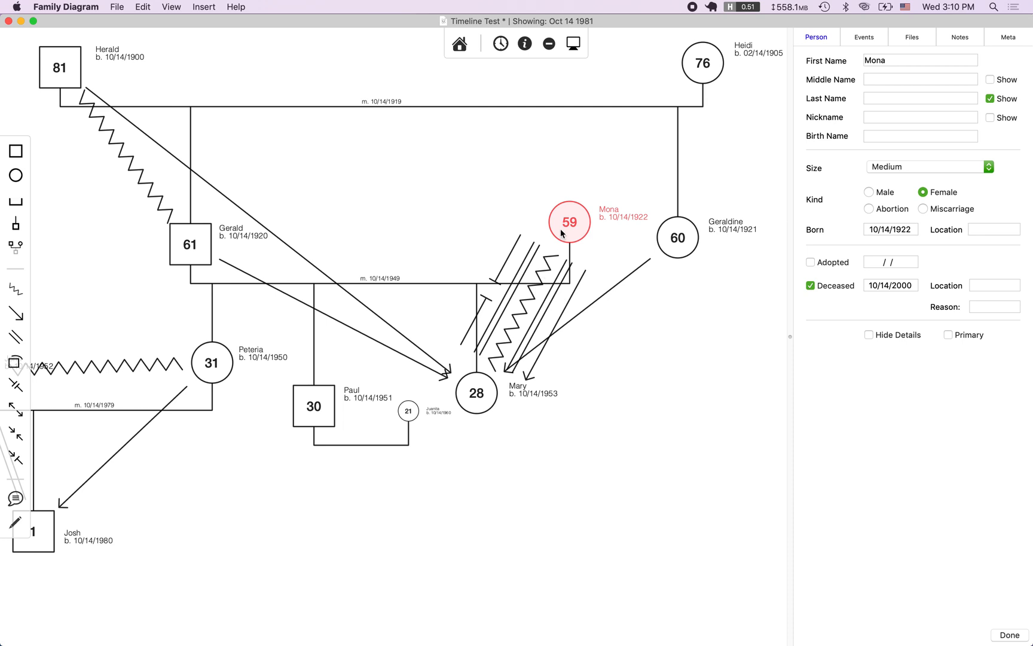
click(427, 210)
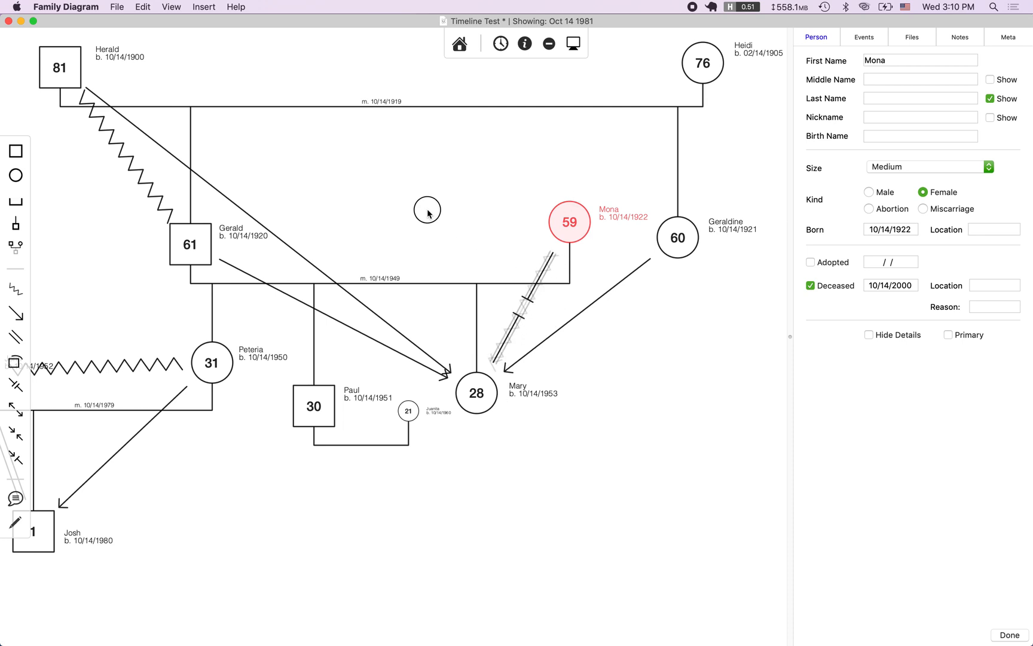